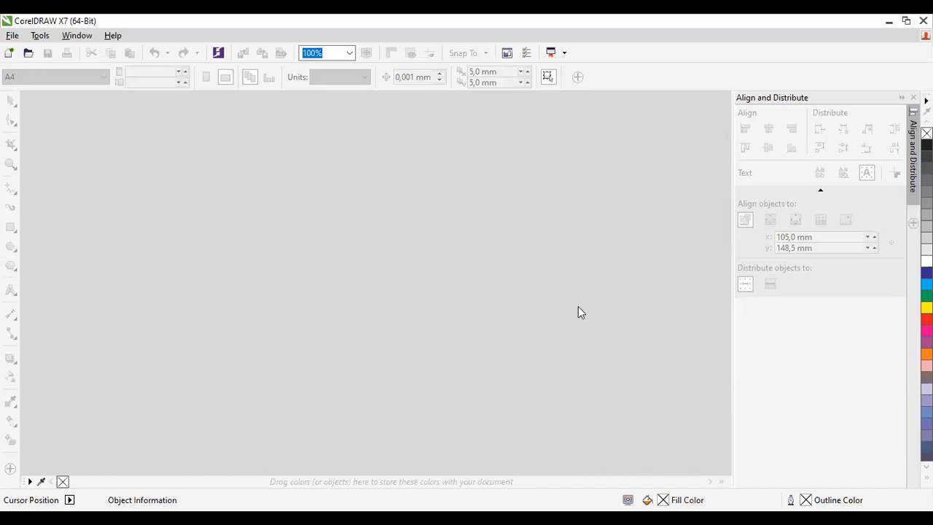
# Step: Start a new document named "latihan dasar corel draw" and set its number of pages to 2
pyautogui.click(11, 57)
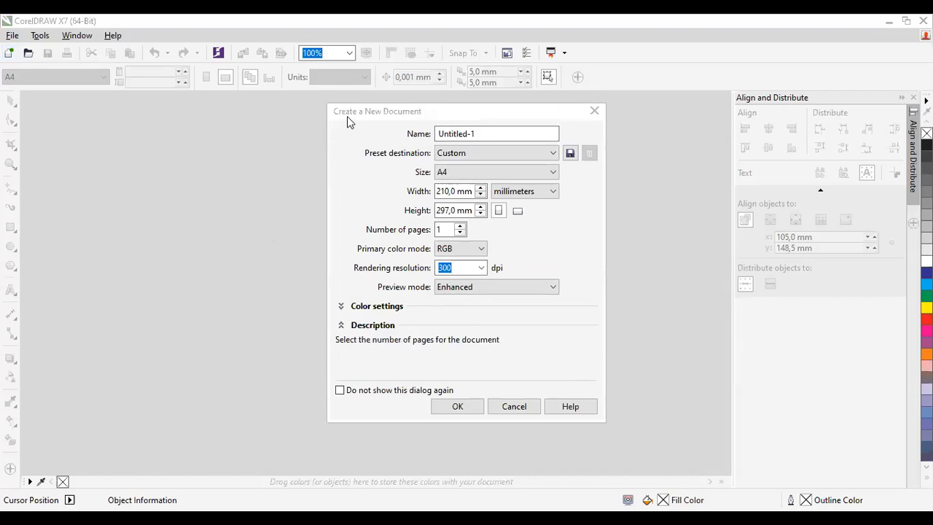
pyautogui.click(430, 111)
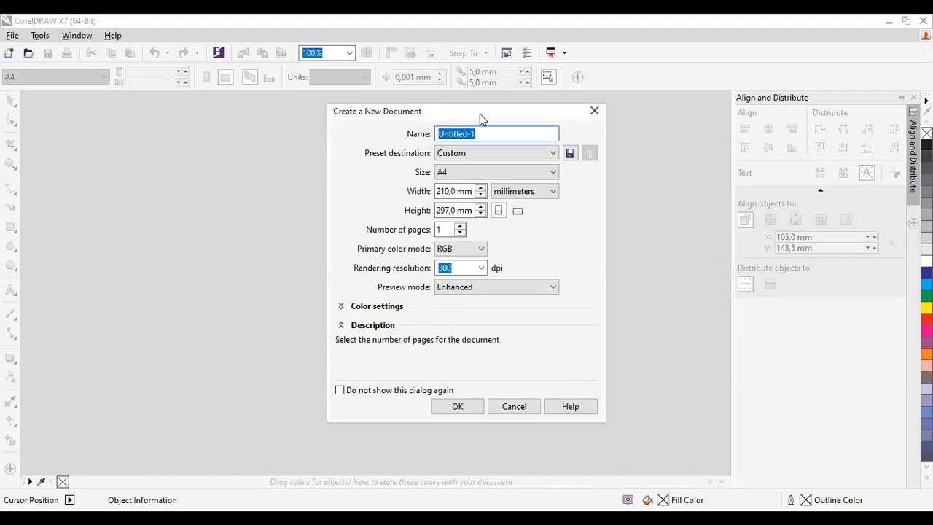
pyautogui.write('latihan dasar corel draw')
pyautogui.click(300, 115)
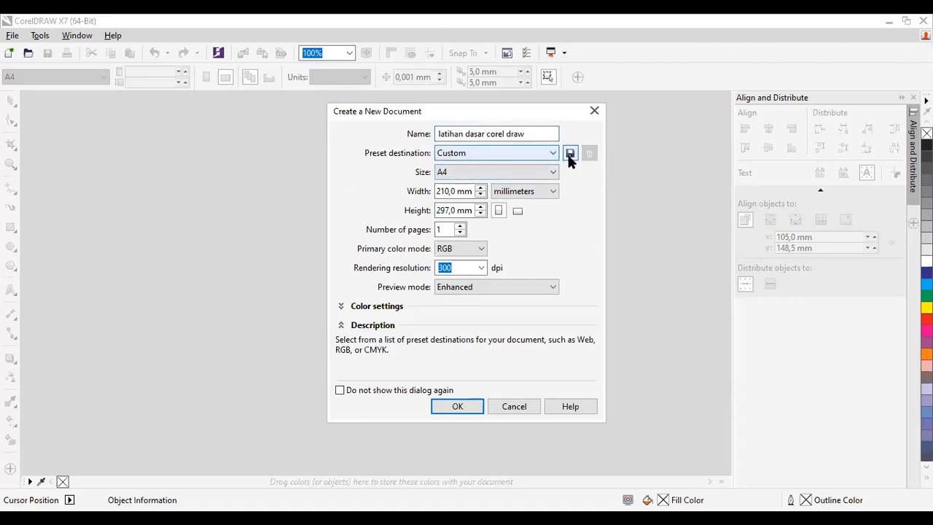
pyautogui.click(460, 227)
pyautogui.click(460, 227)
pyautogui.click(460, 227)
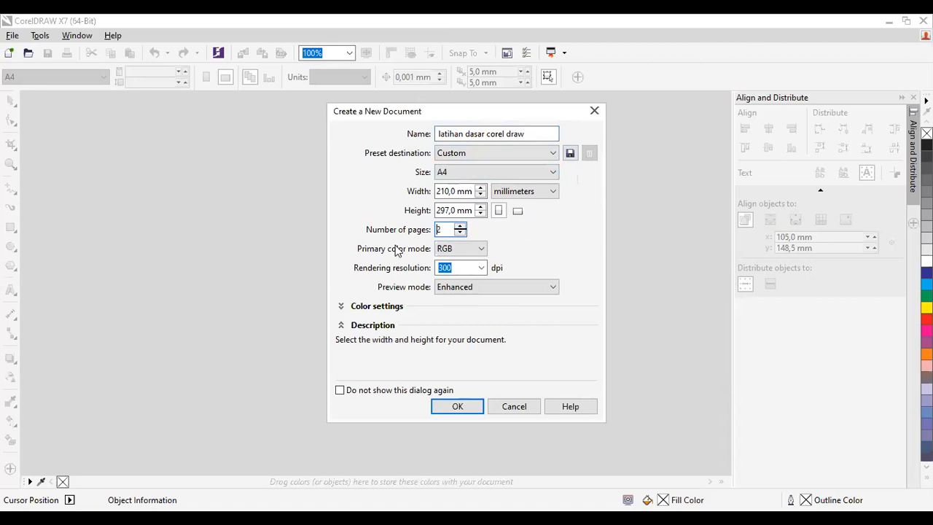
# Step: Review the primary color mode choices for the new document and choose RGB
pyautogui.click(480, 249)
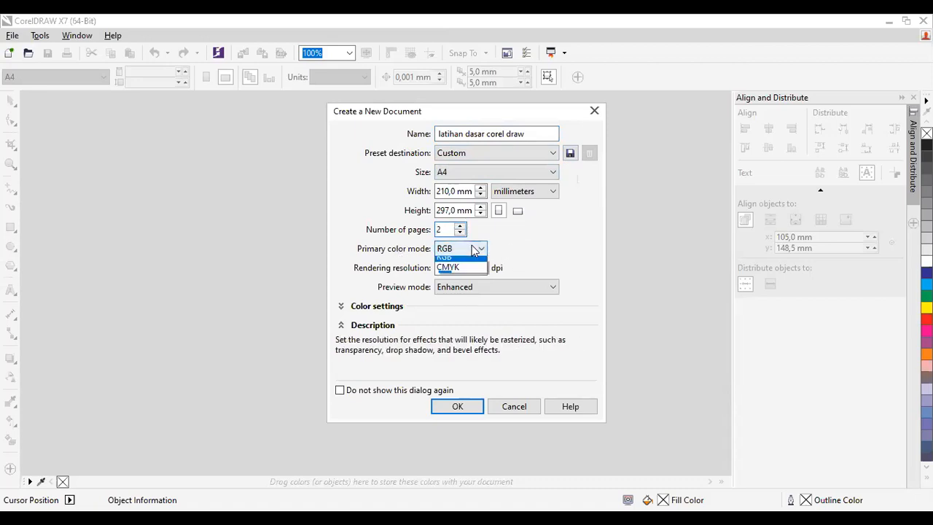
pyautogui.click(483, 249)
pyautogui.click(483, 249)
pyautogui.click(483, 249)
pyautogui.click(483, 249)
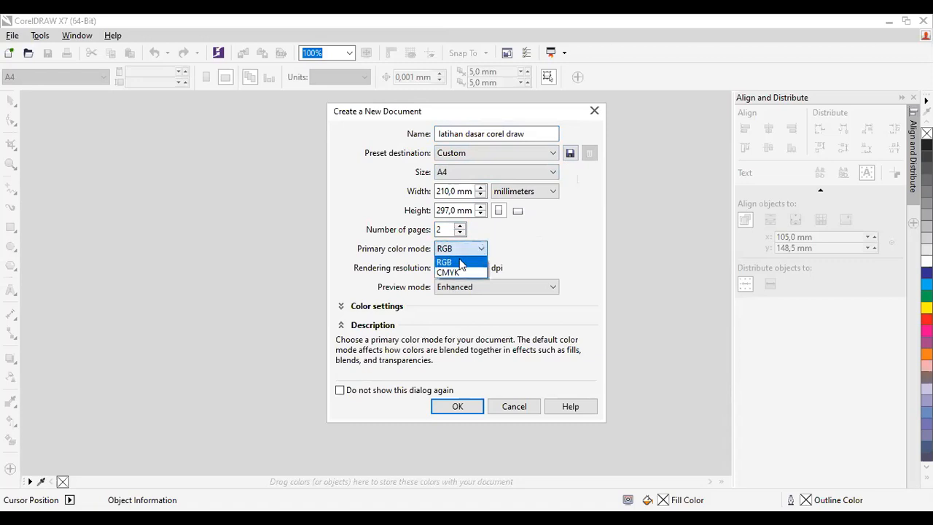
pyautogui.click(458, 261)
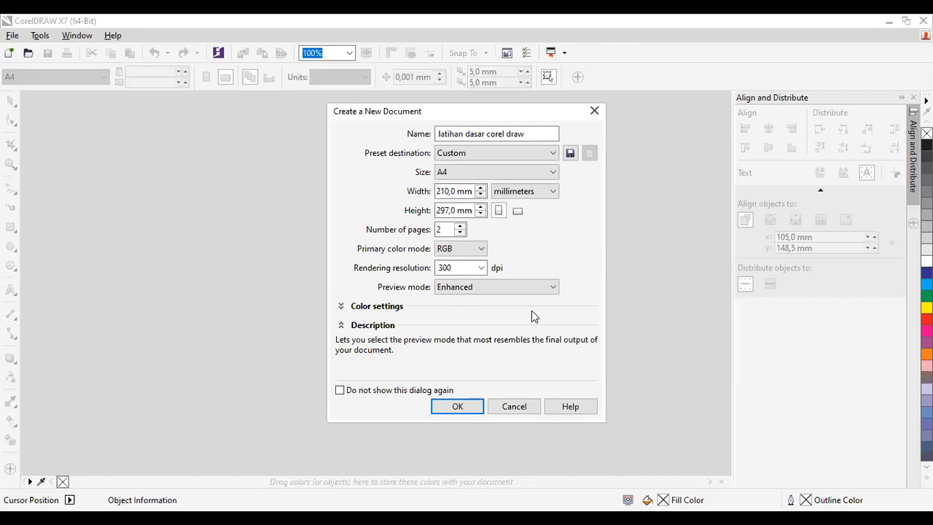
# Step: Switch the new document's primary color mode to CMYK and back to RGB
pyautogui.click(475, 250)
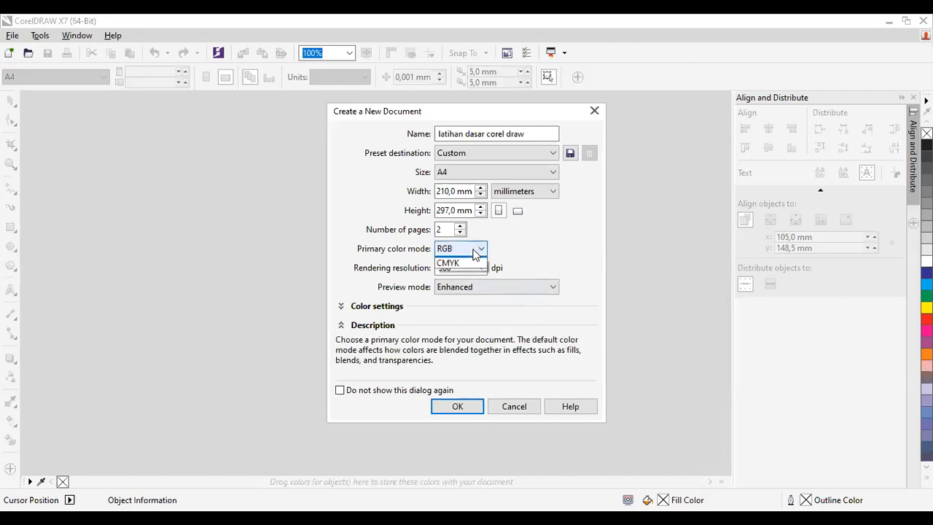
pyautogui.click(463, 276)
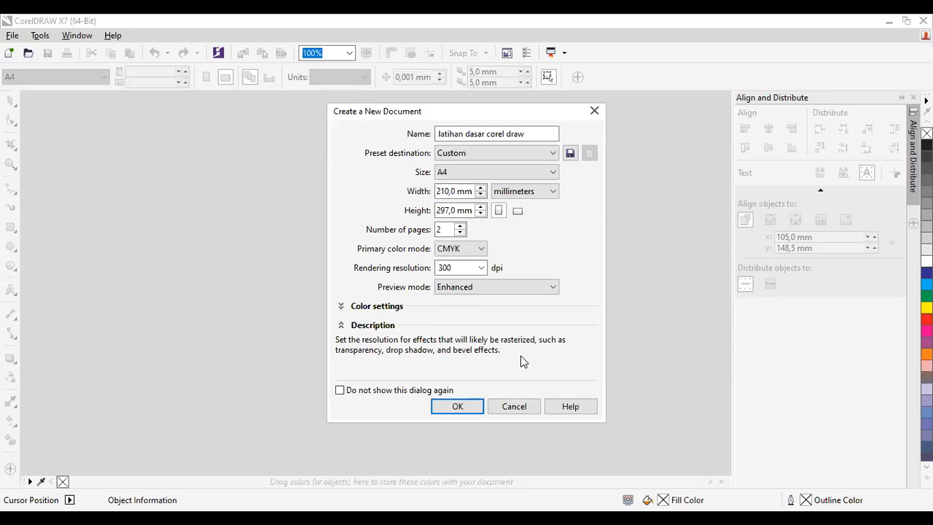
pyautogui.moveTo(394, 252)
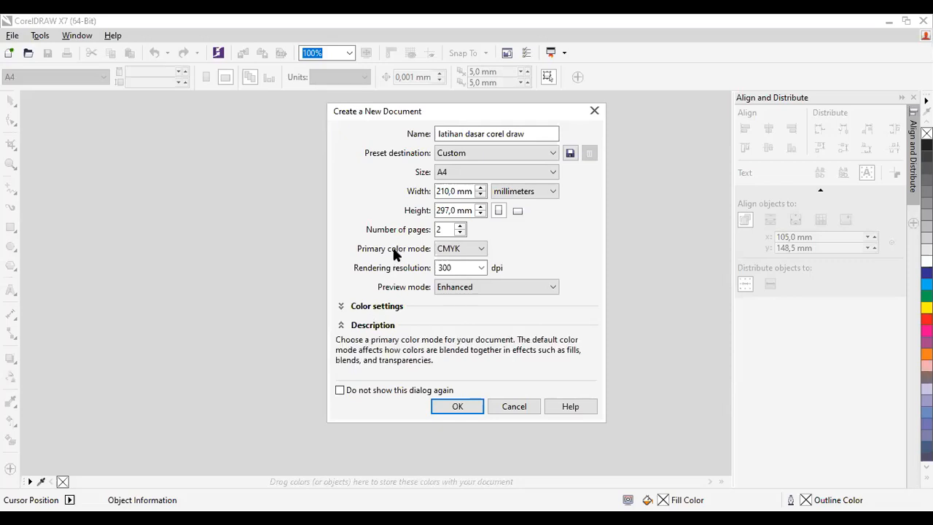
pyautogui.click(477, 249)
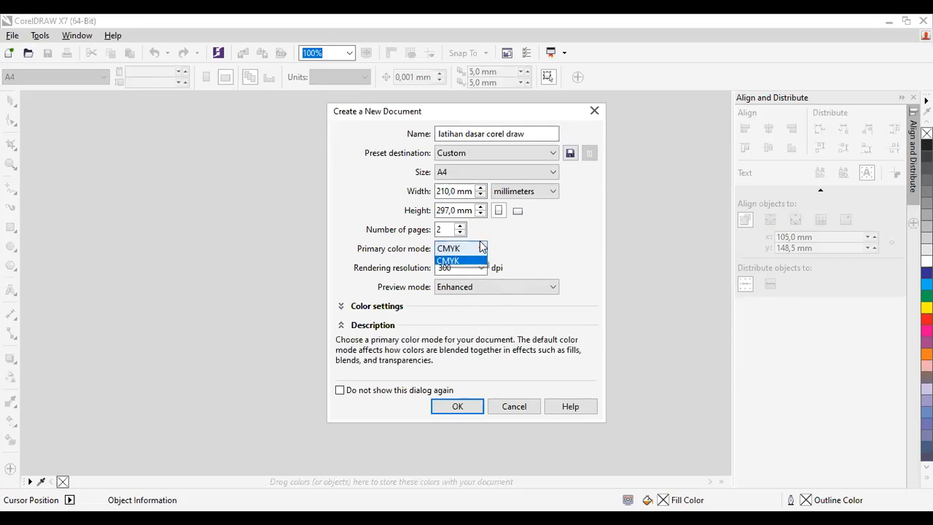
pyautogui.click(474, 264)
pyautogui.click(473, 253)
pyautogui.click(463, 266)
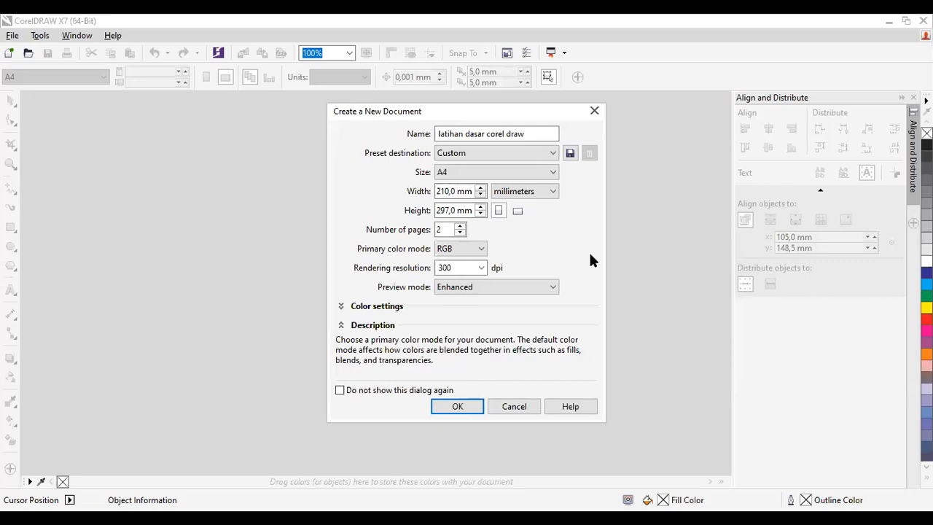
# Step: Set the primary color mode to CMYK and create the document
pyautogui.click(448, 251)
pyautogui.click(449, 273)
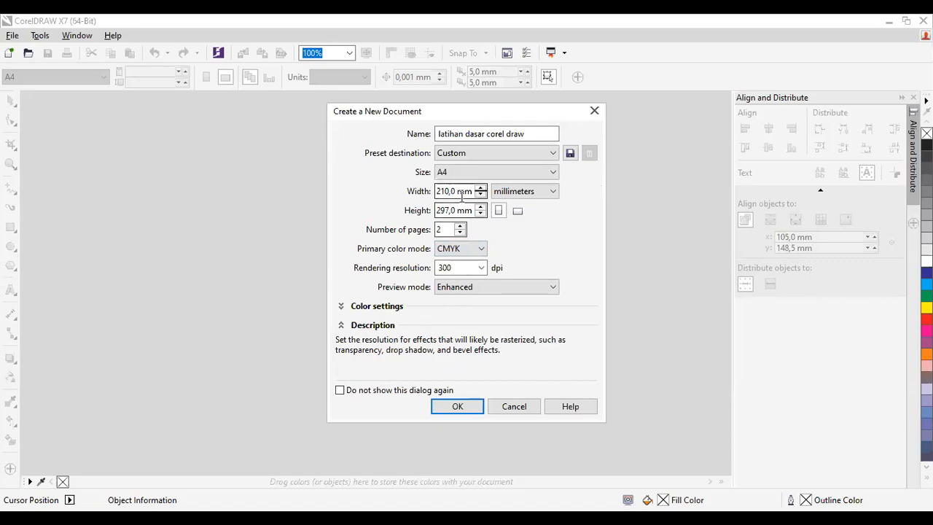
pyautogui.click(480, 248)
pyautogui.click(480, 250)
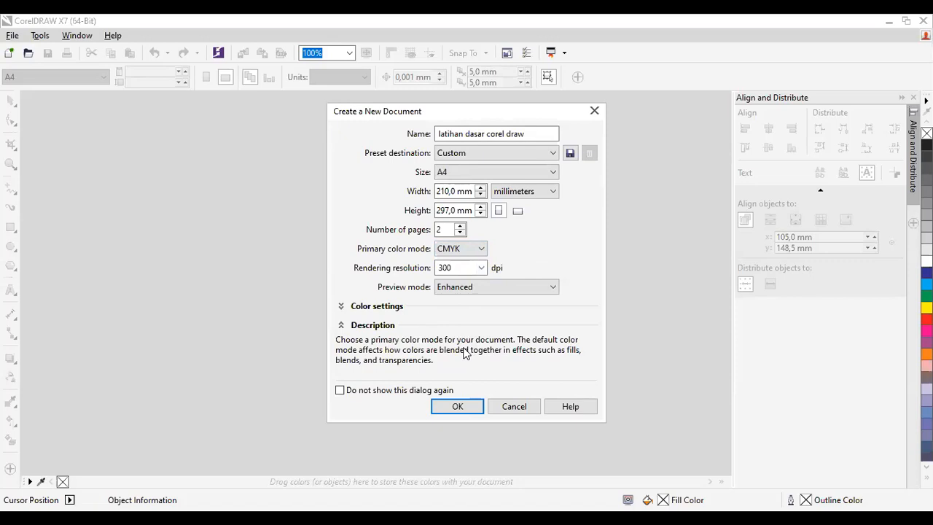
pyautogui.click(459, 407)
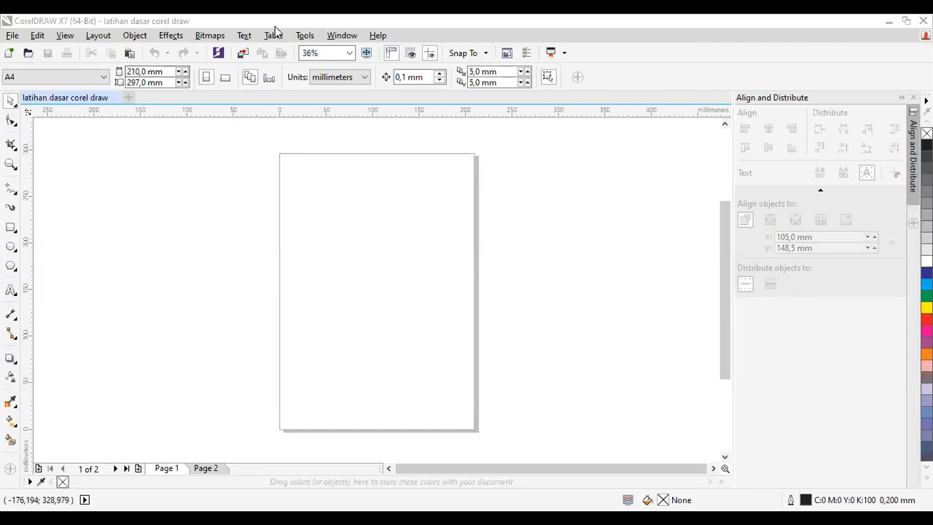
# Step: Hide the menu bar and show it again
pyautogui.click(342, 33)
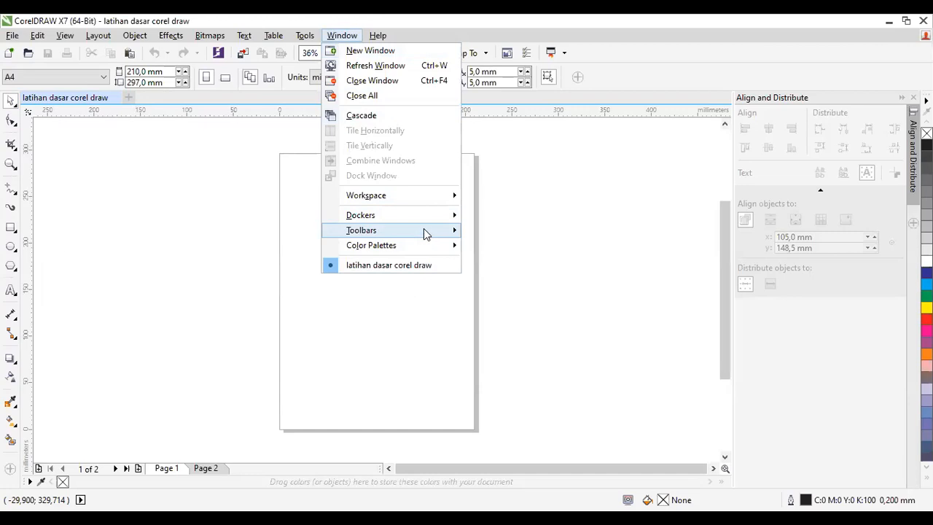
pyautogui.moveTo(426, 231)
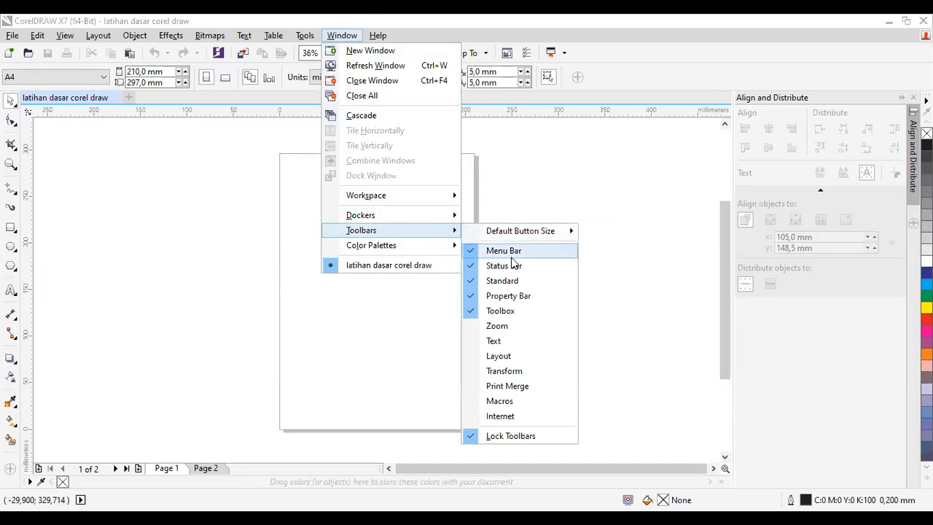
pyautogui.click(510, 255)
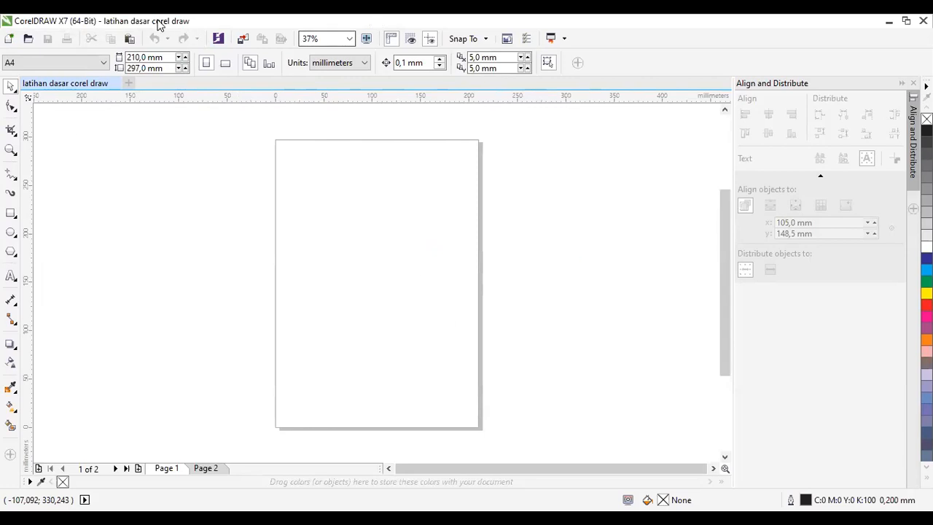
pyautogui.rightClick(266, 33)
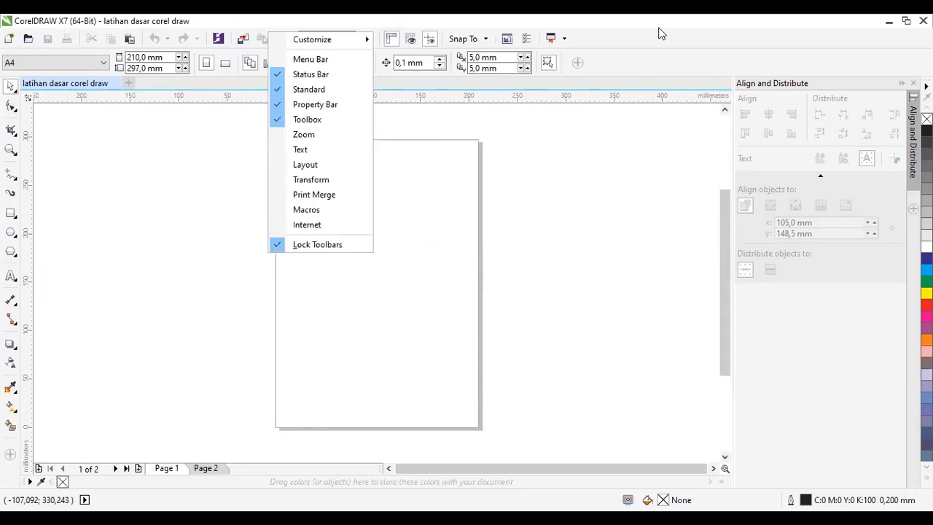
pyautogui.rightClick(660, 34)
pyautogui.click(693, 60)
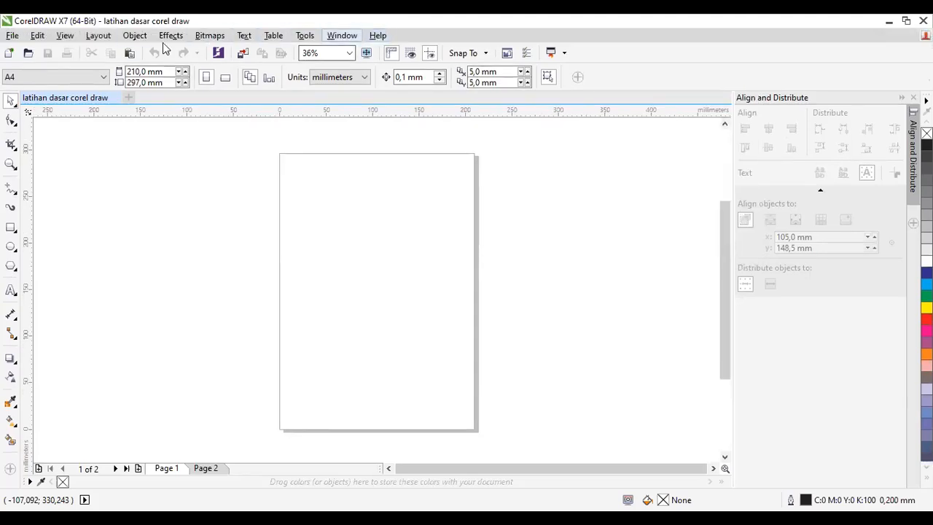
# Step: Hide the status bar and show it again
pyautogui.click(342, 35)
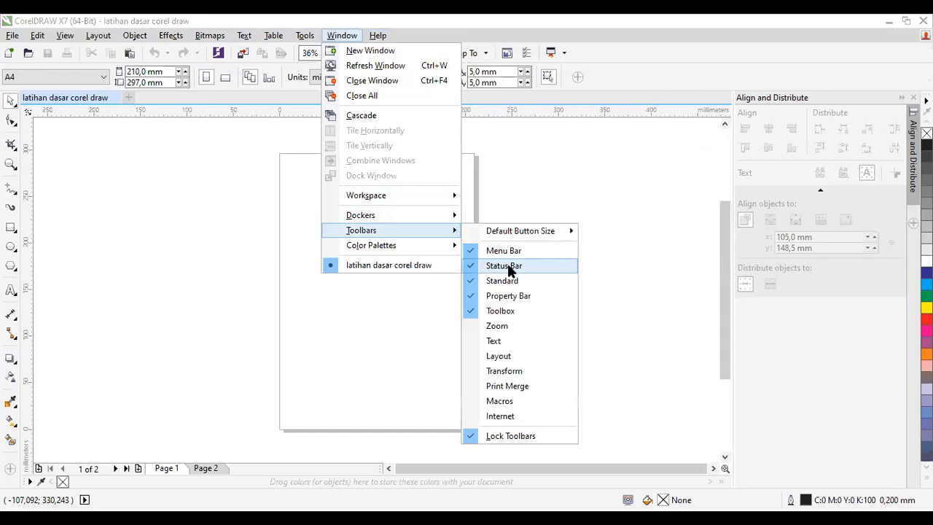
pyautogui.click(510, 266)
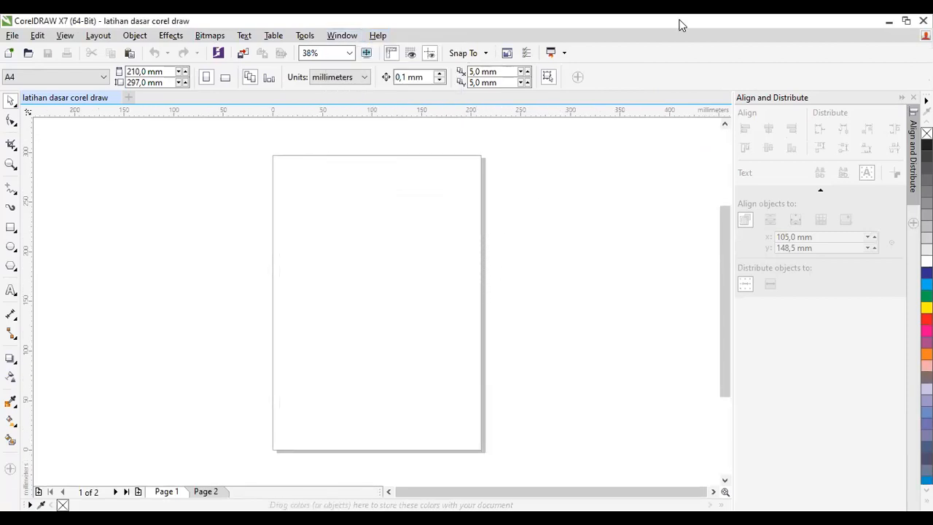
pyautogui.hotkey('alt', 'Tab')
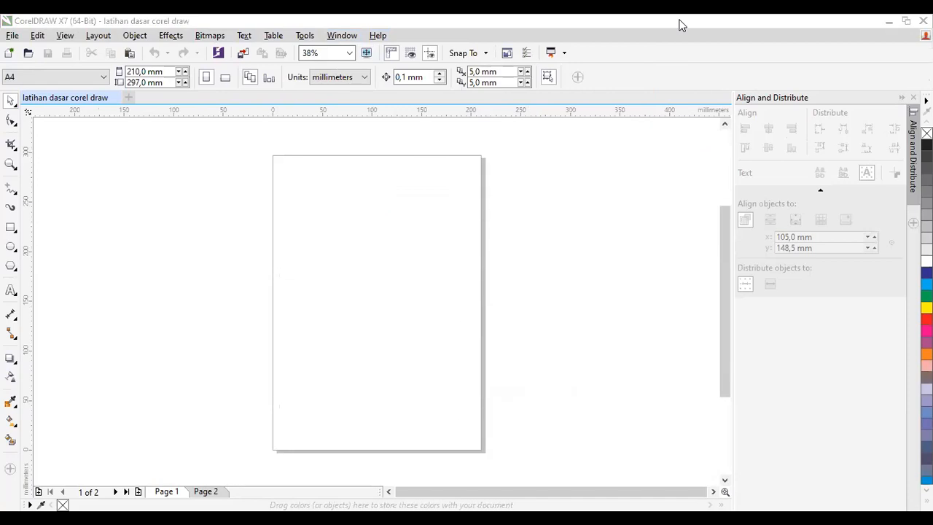
pyautogui.click(342, 35)
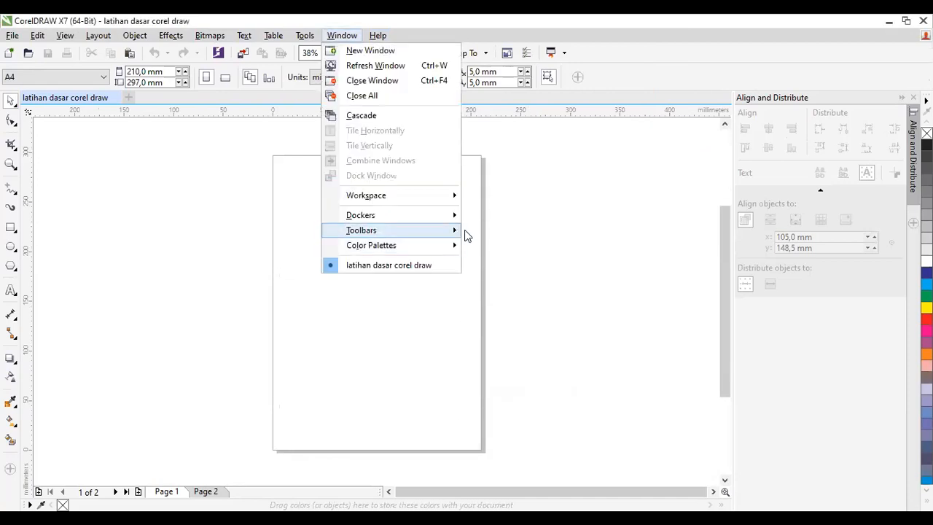
pyautogui.moveTo(455, 231)
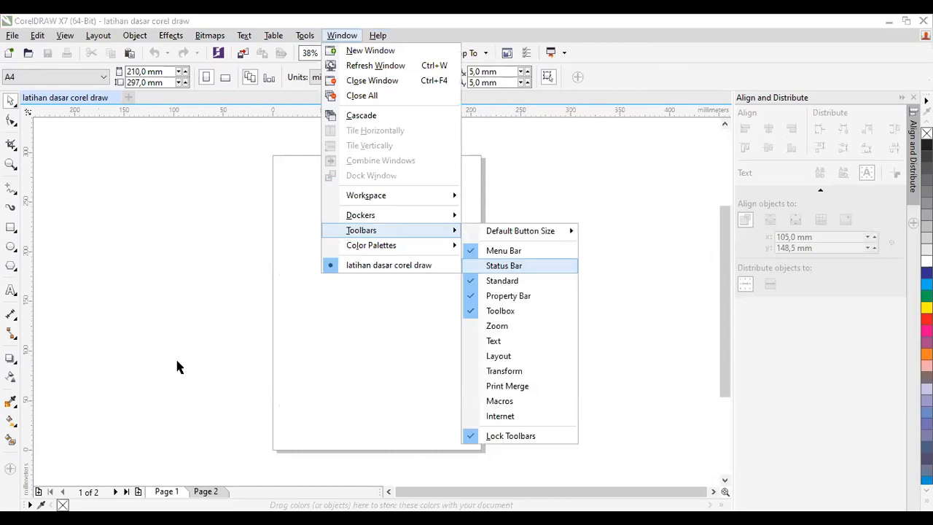
pyautogui.click(504, 266)
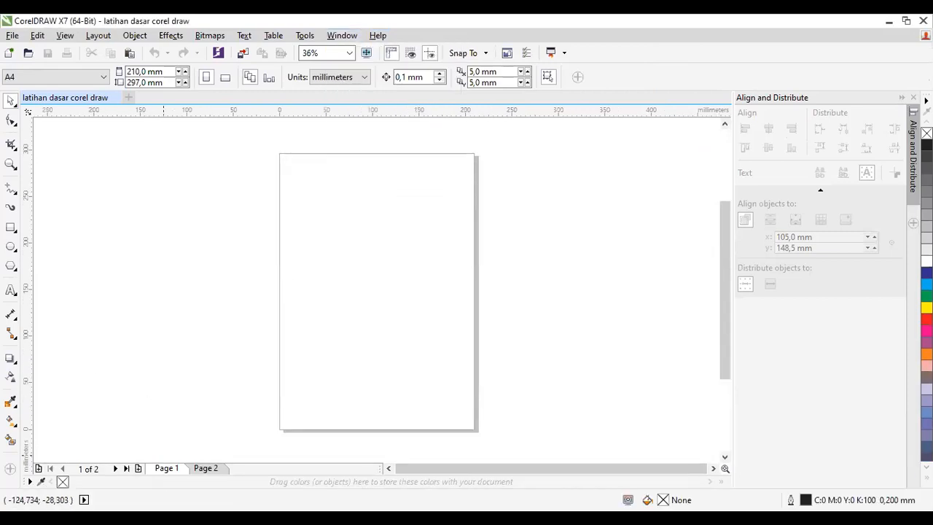
# Step: Hide the Standard toolbar and show it again
pyautogui.click(339, 35)
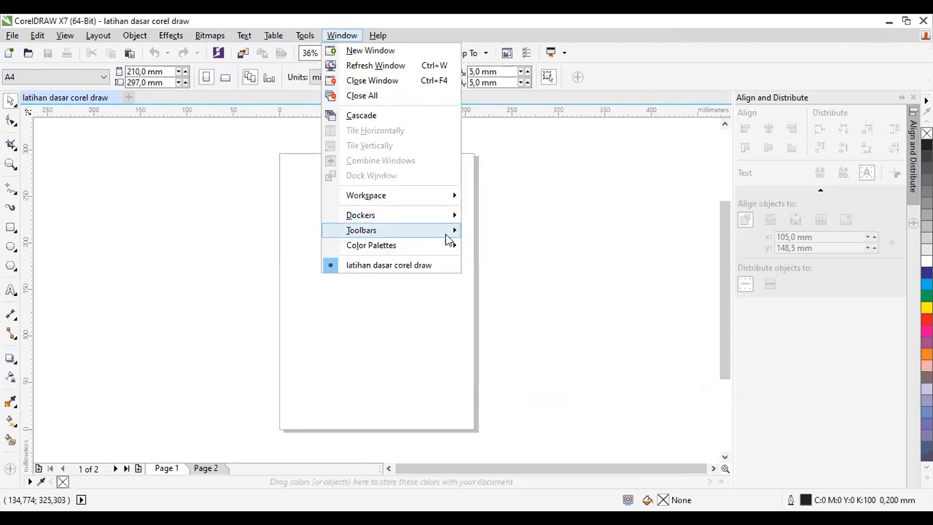
pyautogui.moveTo(446, 234)
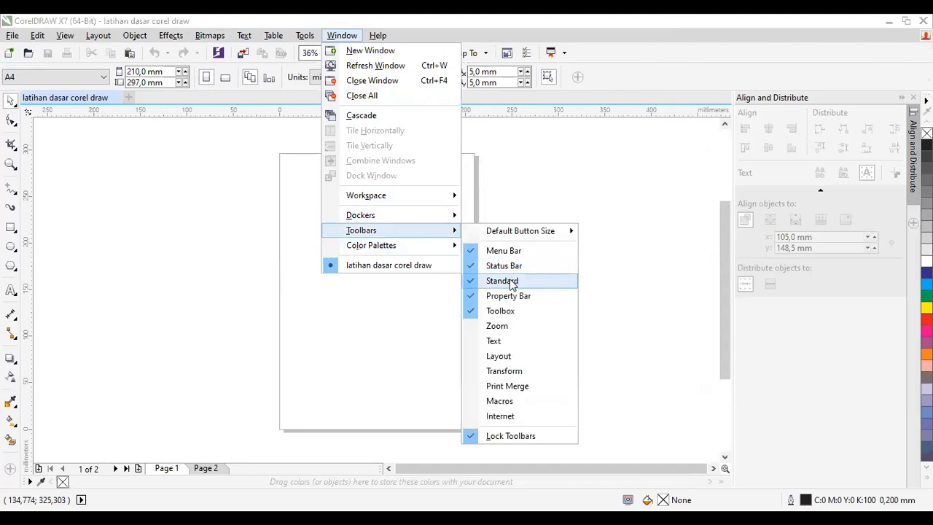
pyautogui.click(511, 283)
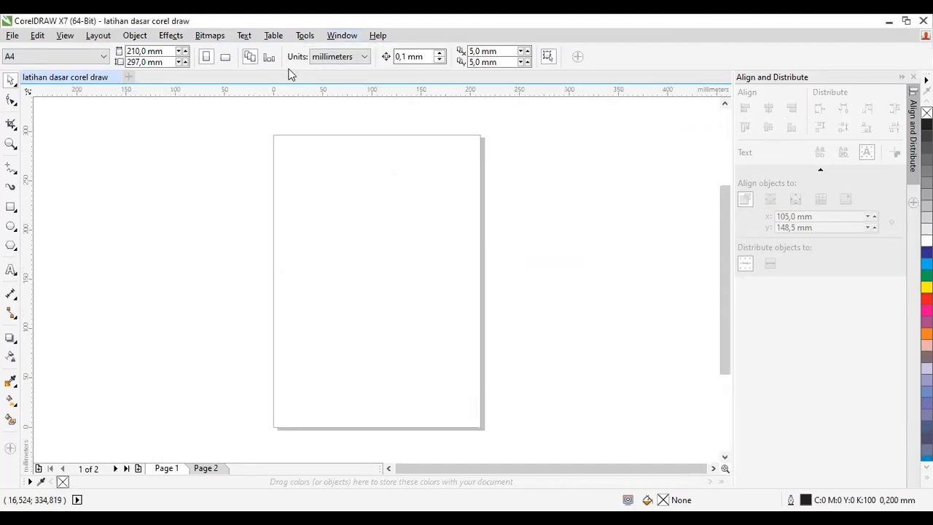
pyautogui.click(356, 38)
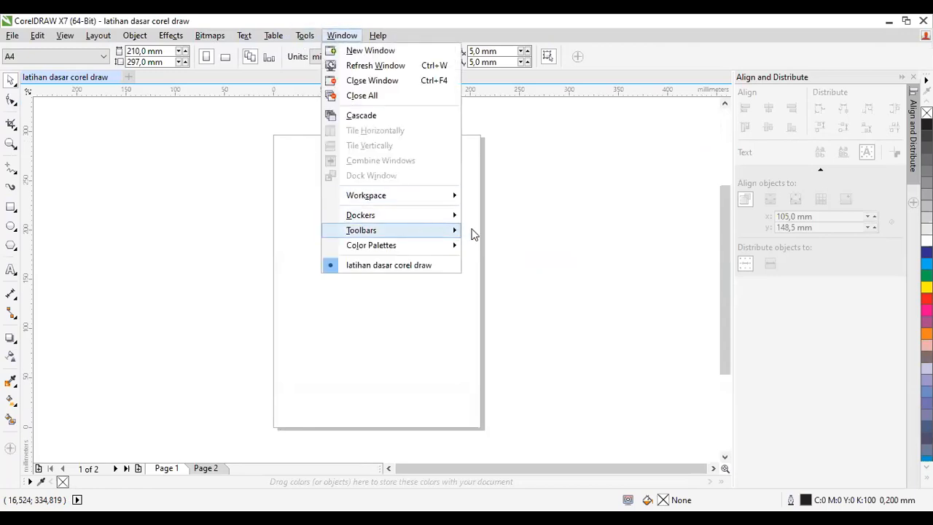
pyautogui.moveTo(448, 231)
pyautogui.click(508, 283)
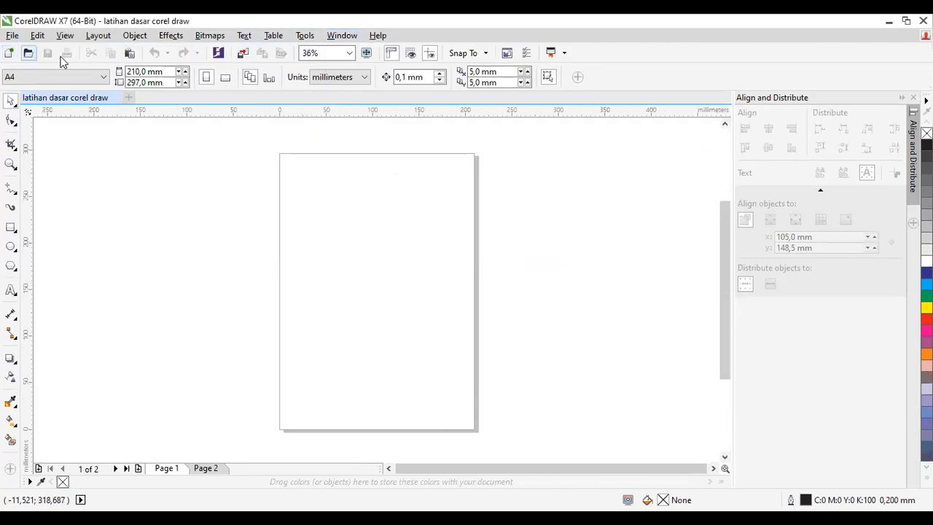
# Step: Hide the property bar and show it again
pyautogui.click(343, 36)
pyautogui.moveTo(452, 239)
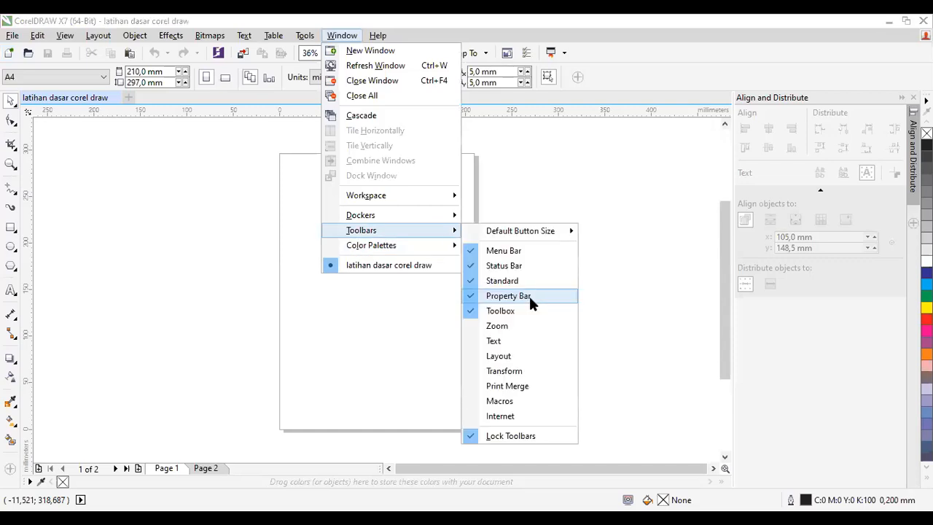
pyautogui.click(529, 295)
pyautogui.click(338, 38)
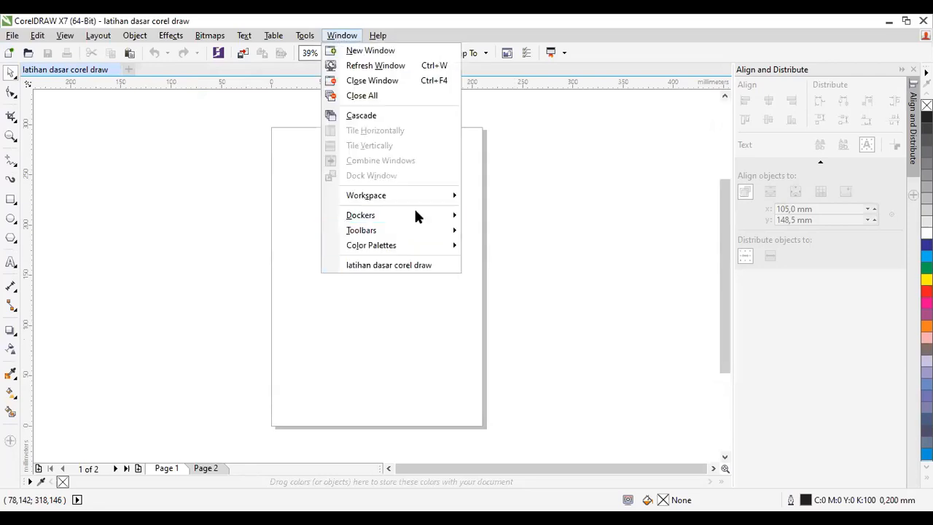
pyautogui.moveTo(419, 230)
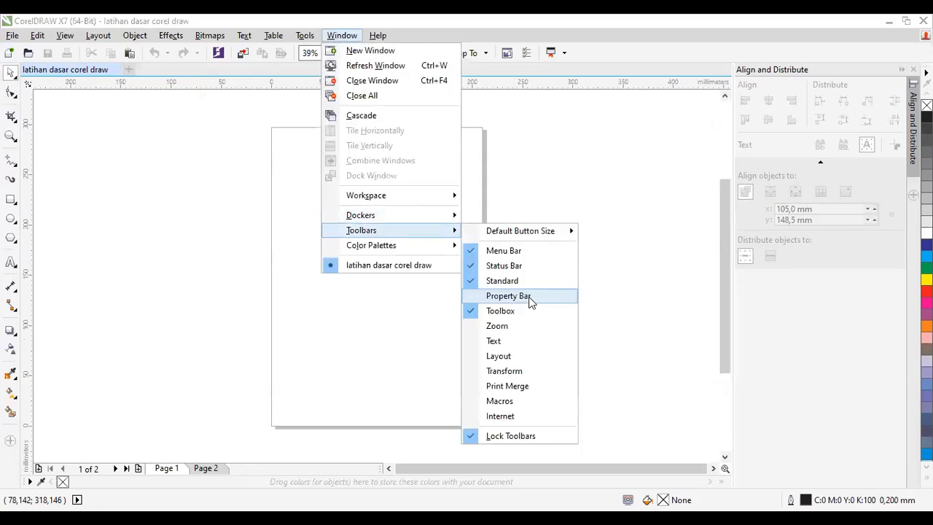
pyautogui.click(528, 296)
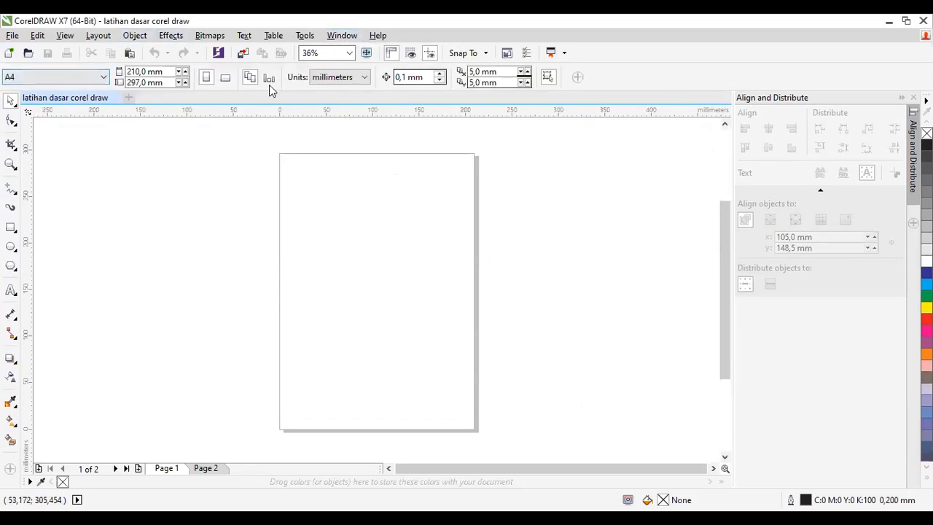
# Step: Hide the toolbox and show it again
pyautogui.click(24, 78)
pyautogui.click(362, 70)
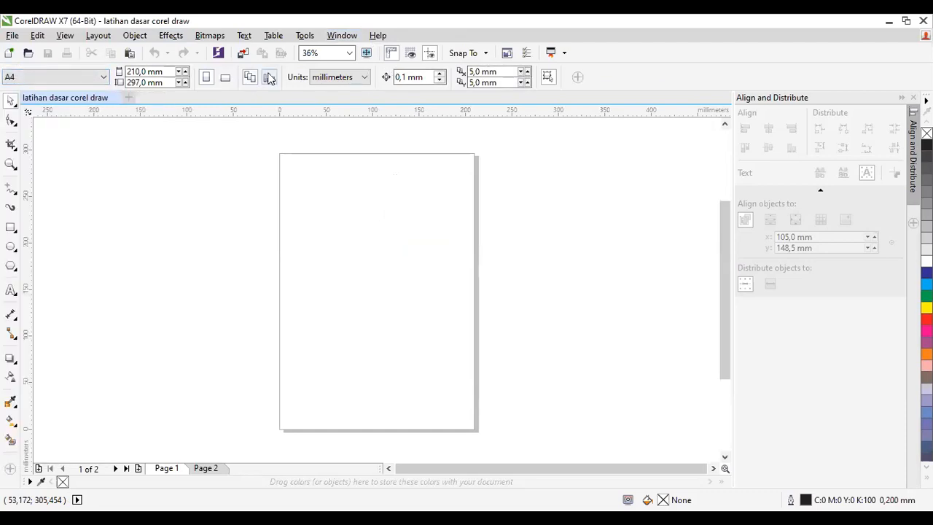
pyautogui.click(339, 37)
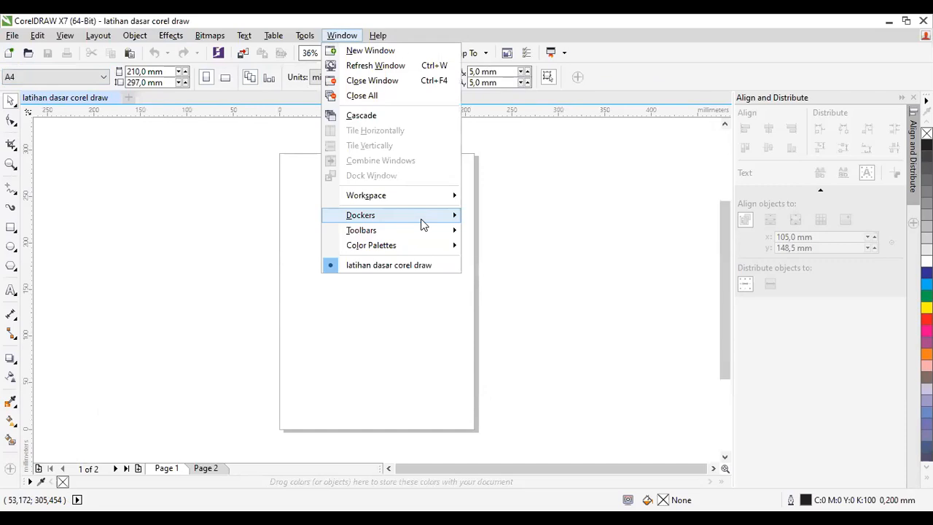
pyautogui.moveTo(408, 231)
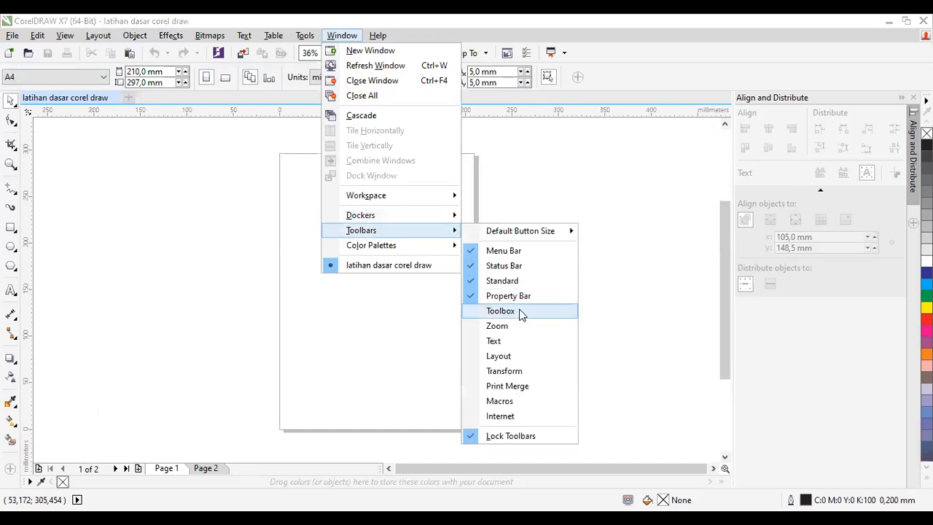
pyautogui.click(521, 312)
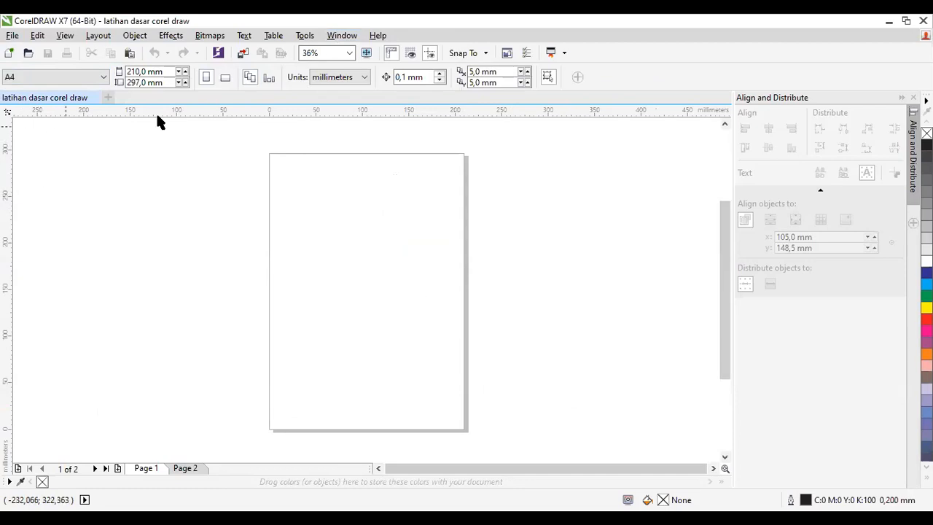
pyautogui.click(341, 36)
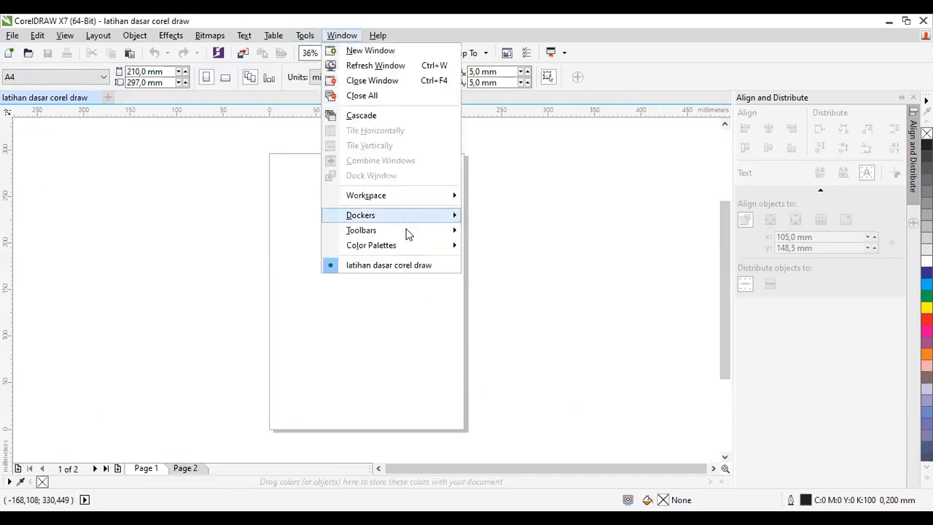
pyautogui.moveTo(408, 235)
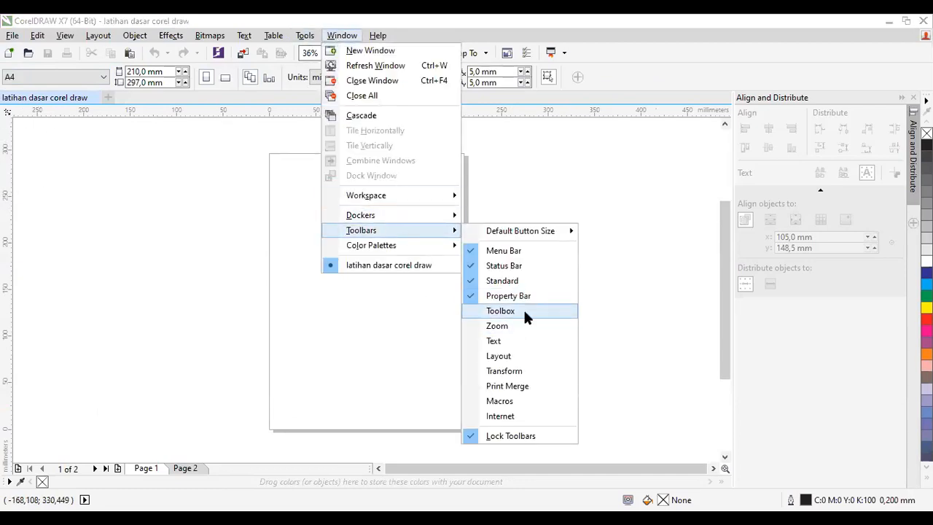
pyautogui.click(524, 309)
# Step: Show the Zoom toolbar and dock it between the Standard toolbar and the property bar
pyautogui.click(340, 36)
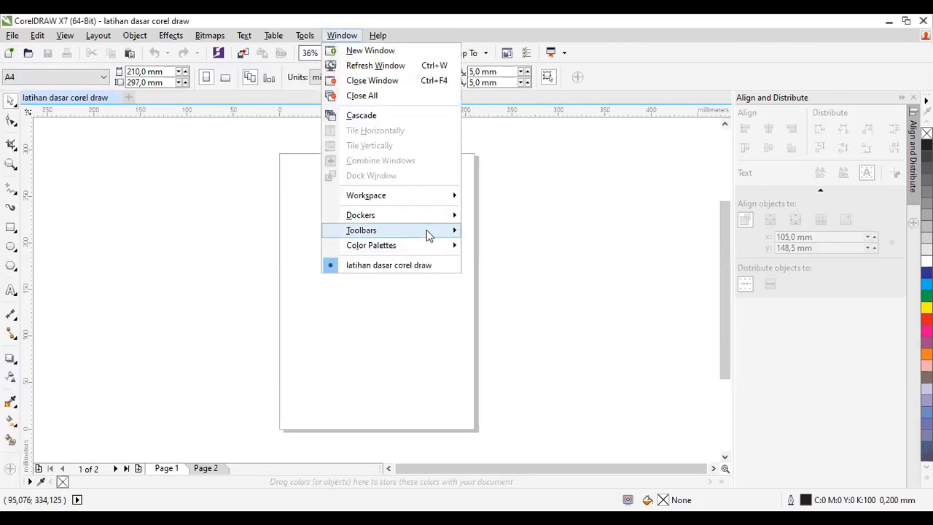
pyautogui.moveTo(429, 235)
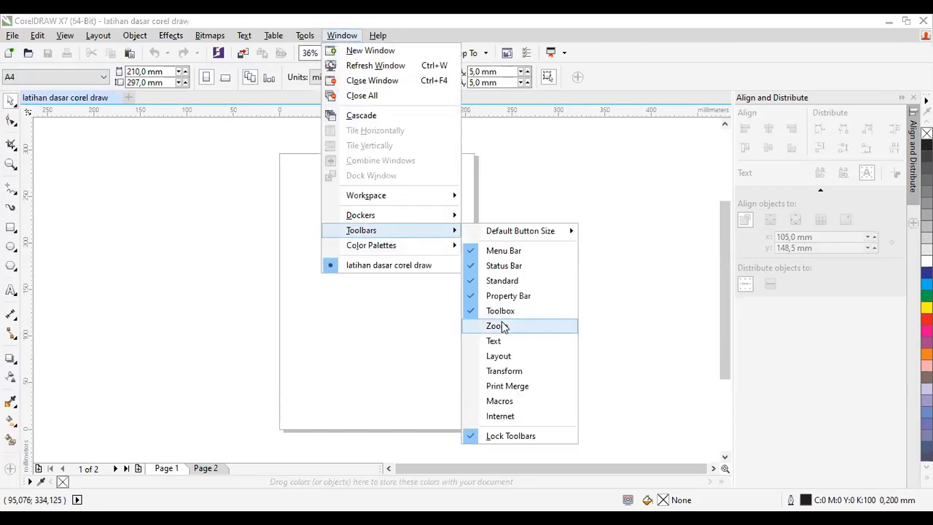
pyautogui.click(503, 326)
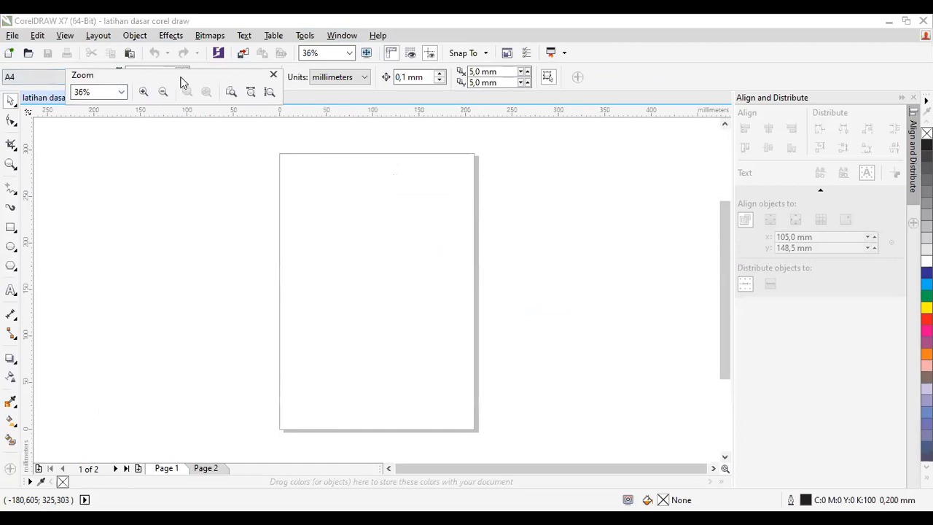
pyautogui.moveTo(182, 86); pyautogui.dragTo(170, 159)
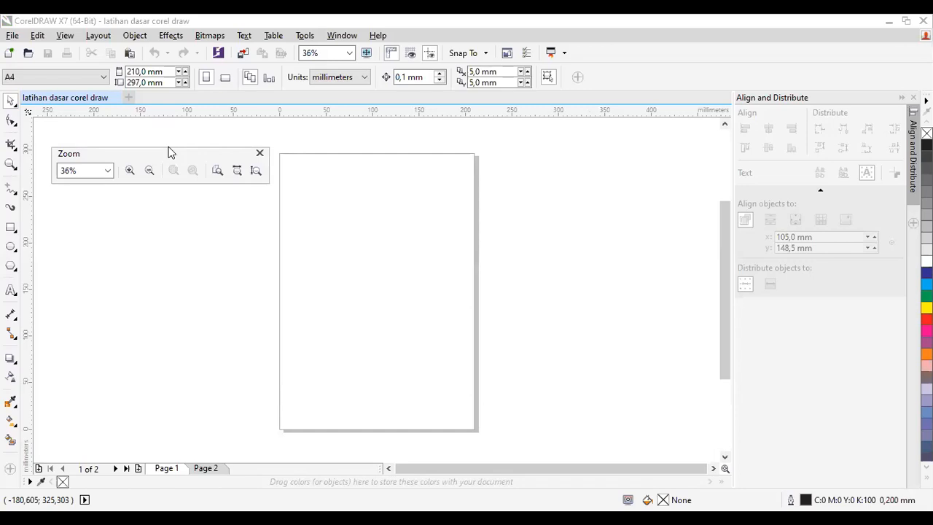
pyautogui.moveTo(169, 153); pyautogui.dragTo(152, 66)
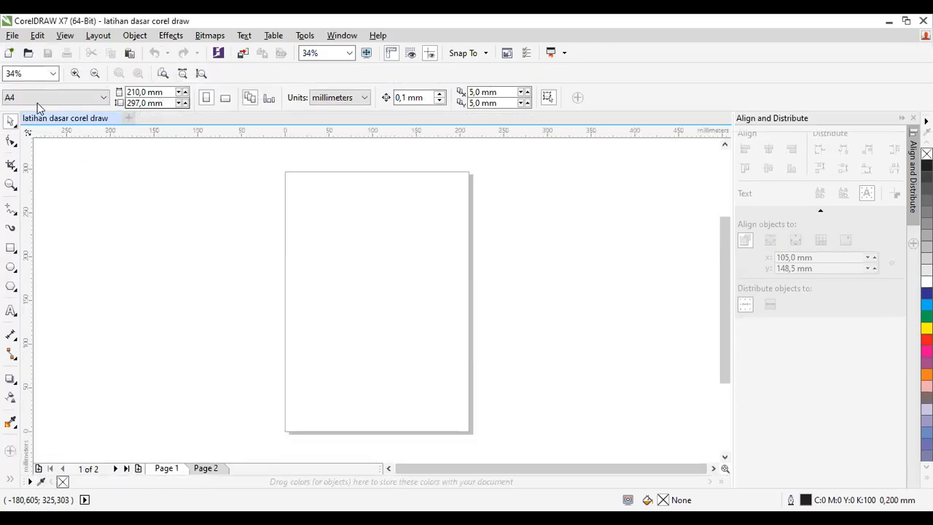
# Step: Show the Text toolbar and dock it in the same row as the Zoom toolbar, close beside it
pyautogui.click(342, 35)
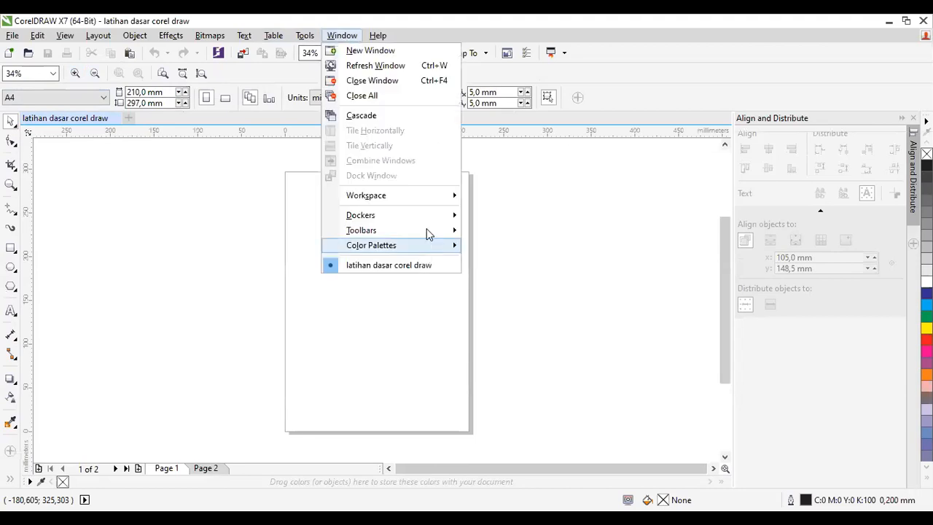
pyautogui.moveTo(430, 245)
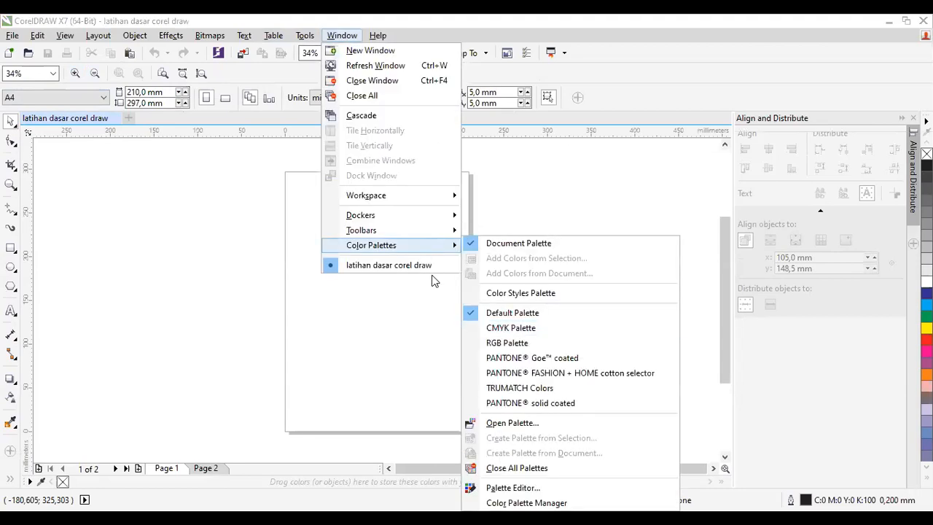
pyautogui.moveTo(438, 229)
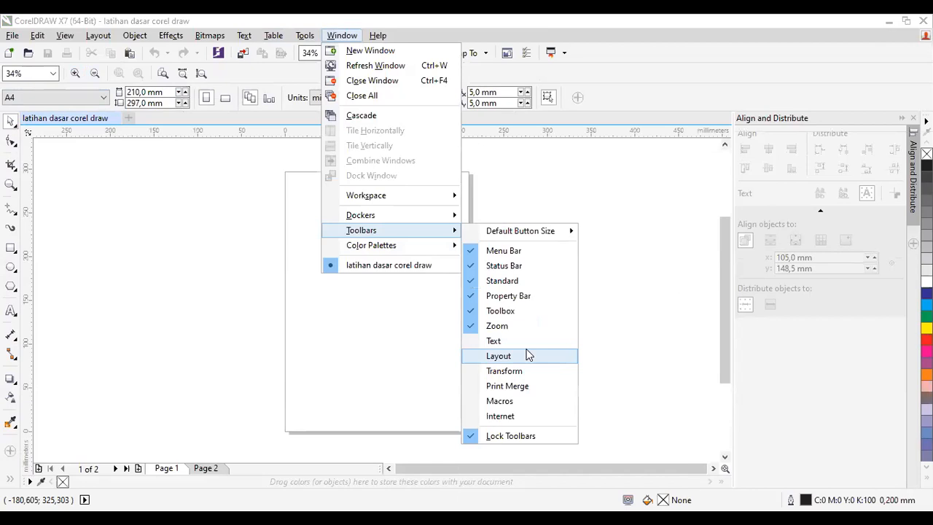
pyautogui.click(528, 348)
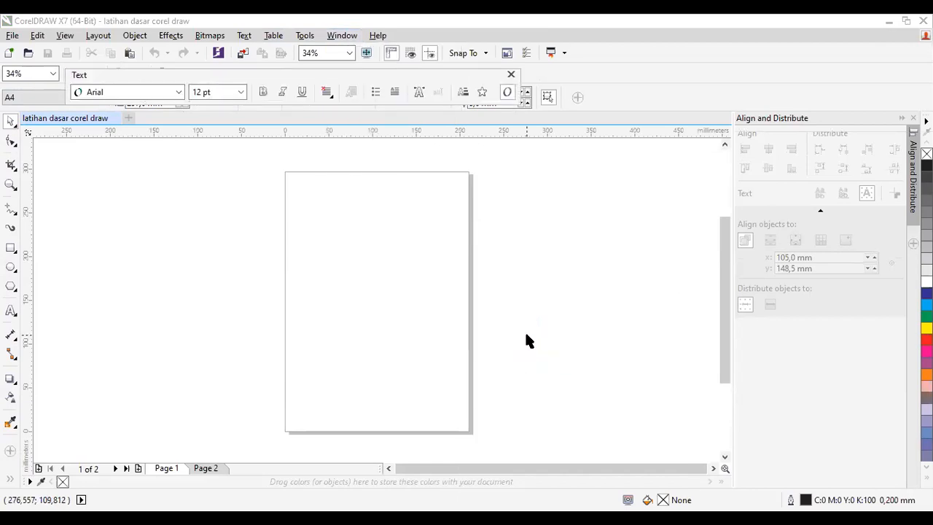
pyautogui.doubleClick(319, 78)
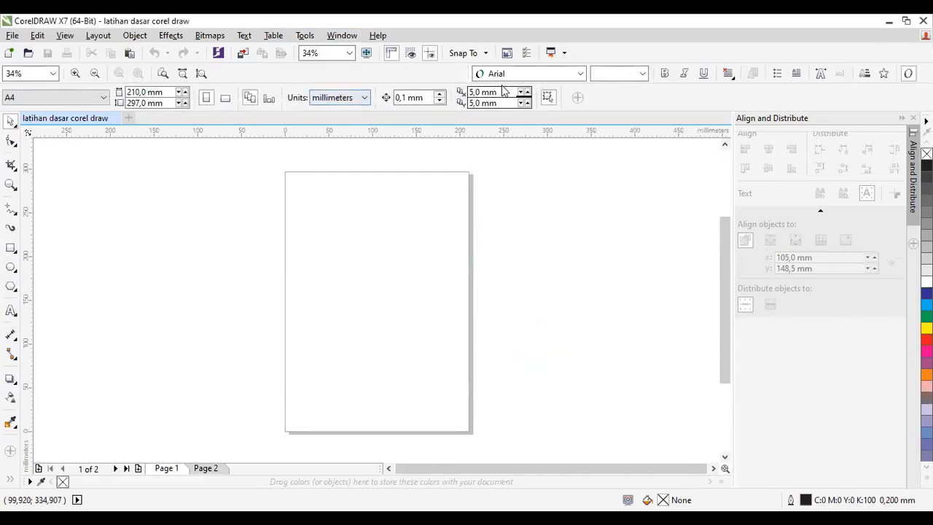
pyautogui.moveTo(159, 69); pyautogui.dragTo(238, 75)
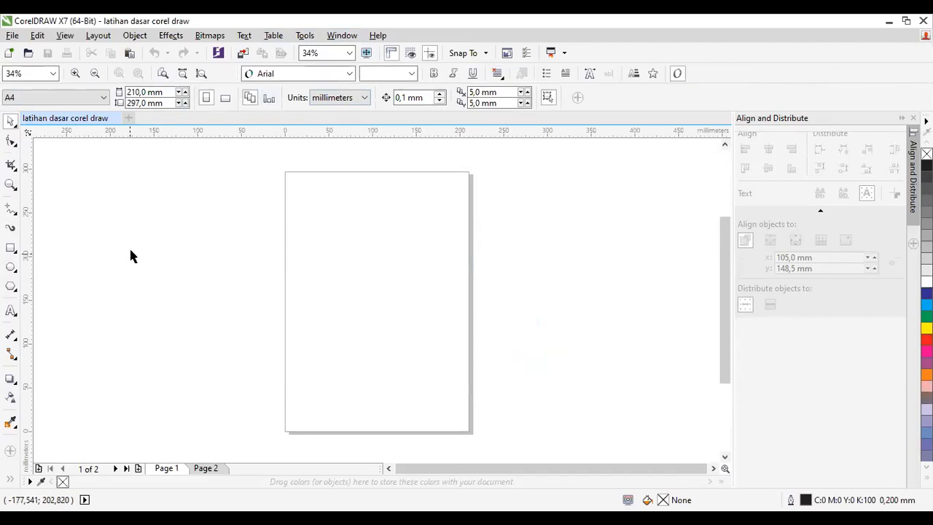
# Step: Hide the Text toolbar and activate the Text tool to show the text settings in the property bar
pyautogui.click(12, 310)
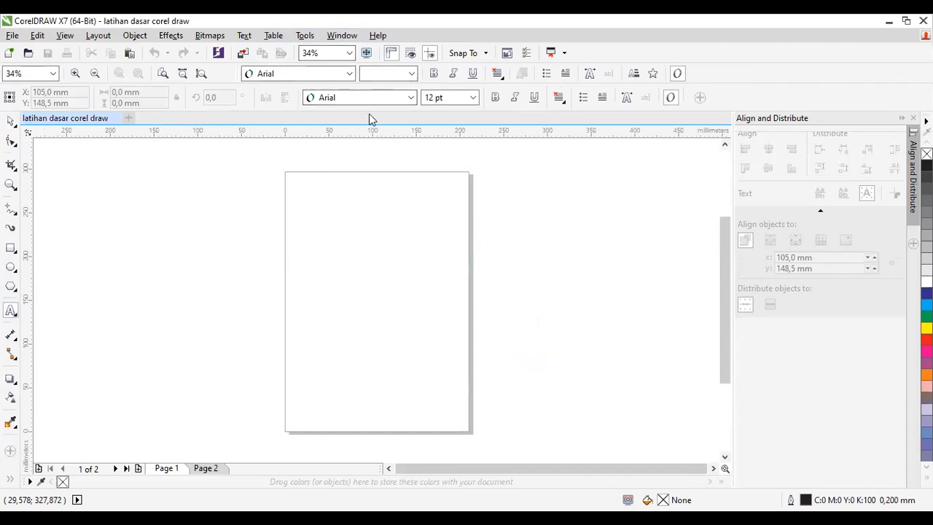
pyautogui.click(10, 121)
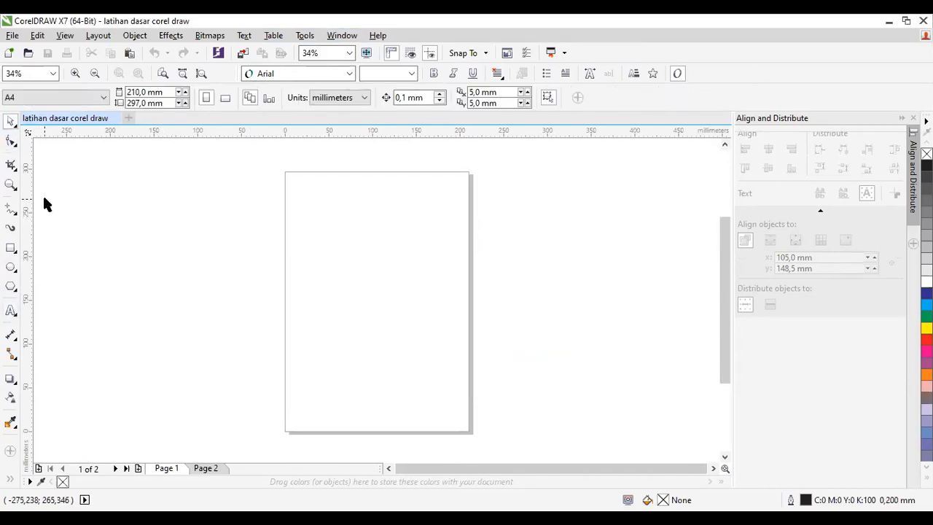
pyautogui.click(345, 40)
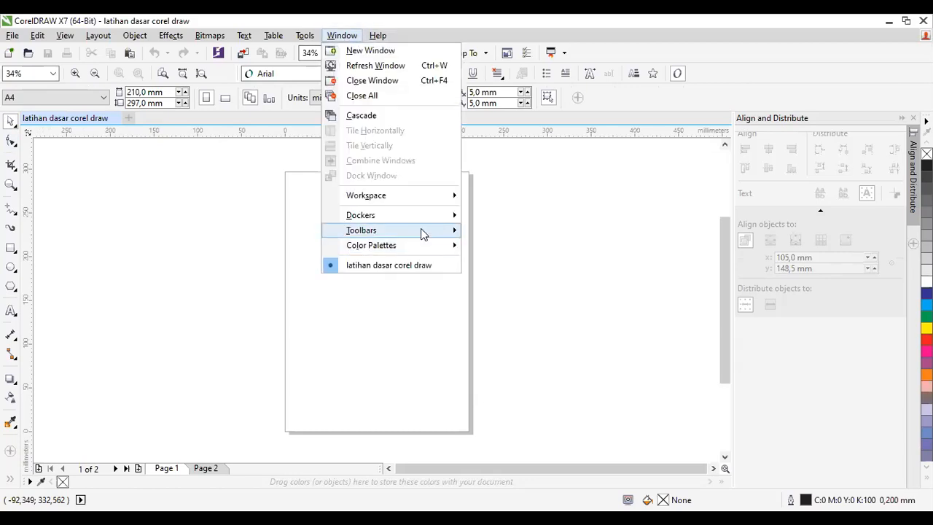
pyautogui.moveTo(423, 230)
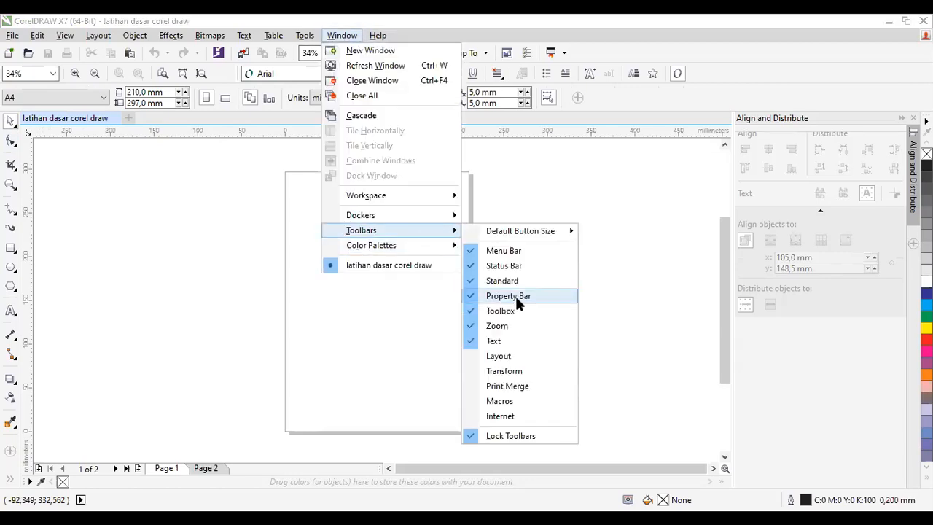
pyautogui.click(516, 342)
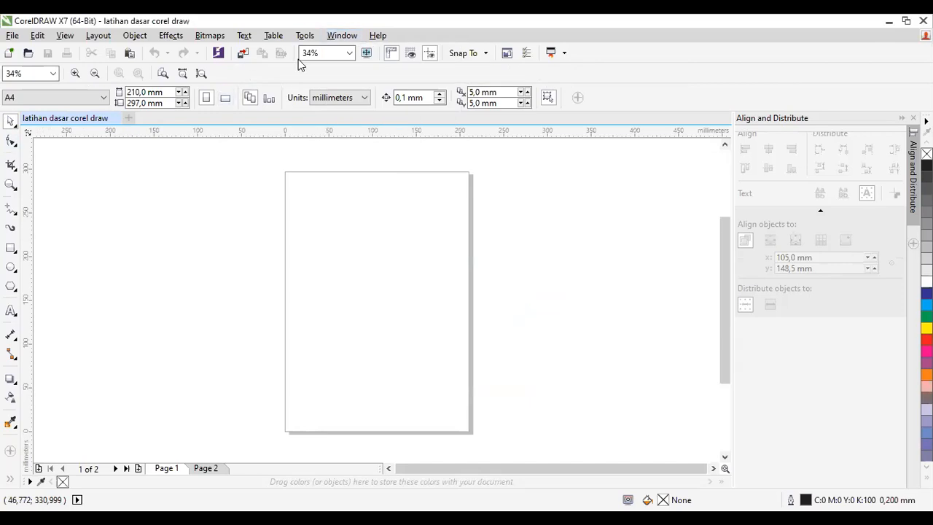
pyautogui.click(9, 313)
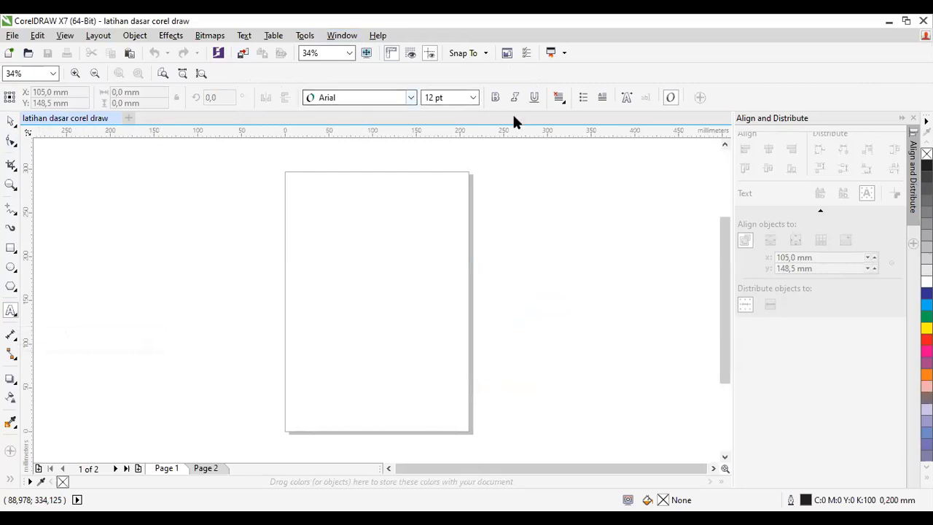
# Step: Show the Layout toolbar docked above the Zoom toolbar and hide it again
pyautogui.click(348, 38)
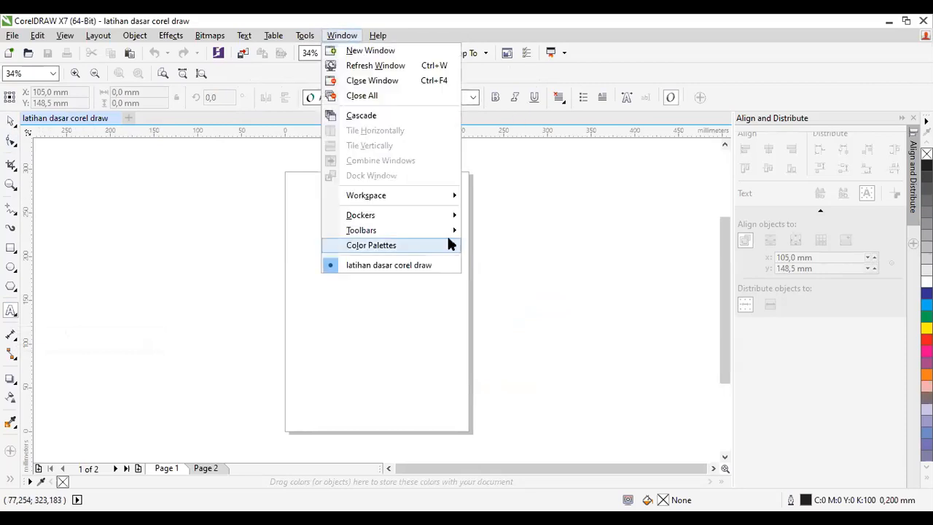
pyautogui.moveTo(441, 231)
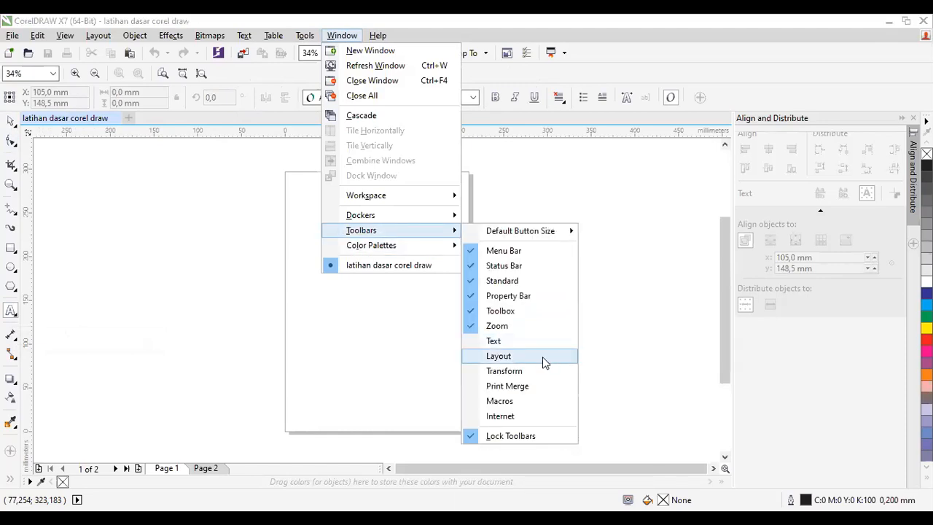
pyautogui.click(543, 358)
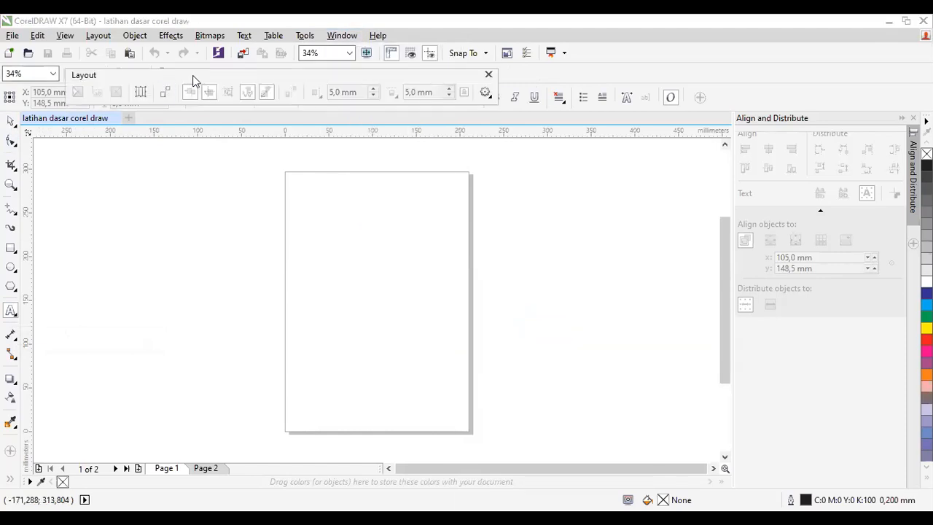
pyautogui.moveTo(205, 73); pyautogui.dragTo(306, 69)
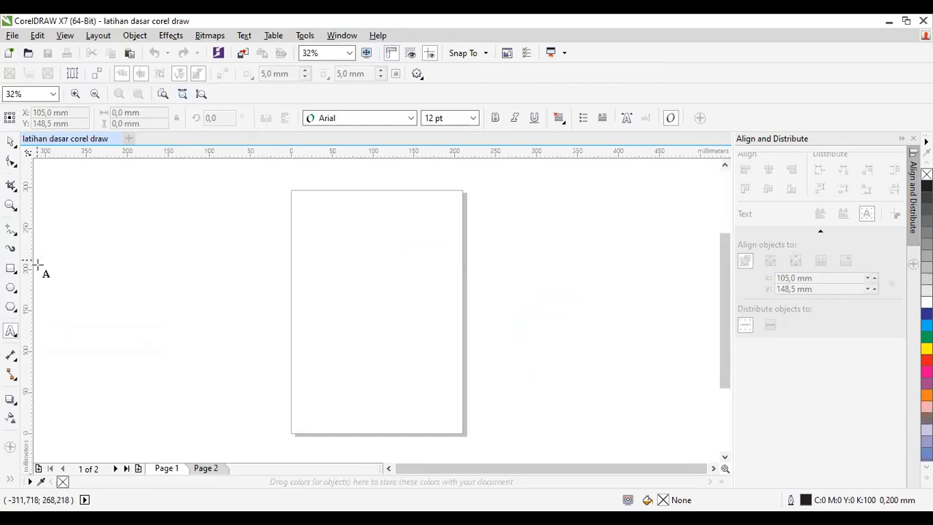
pyautogui.click(328, 38)
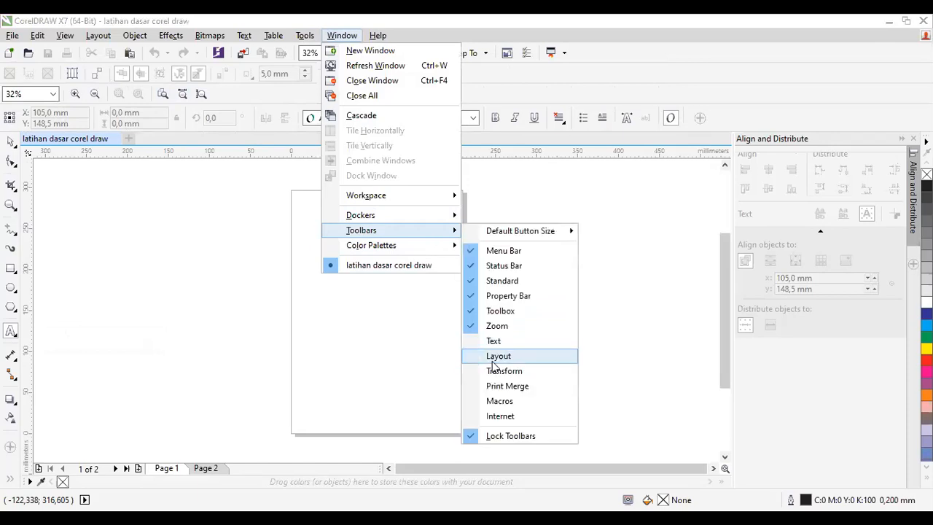
pyautogui.click(493, 362)
# Step: Show the Transform toolbar docked above the Zoom toolbar and hide it again
pyautogui.click(328, 38)
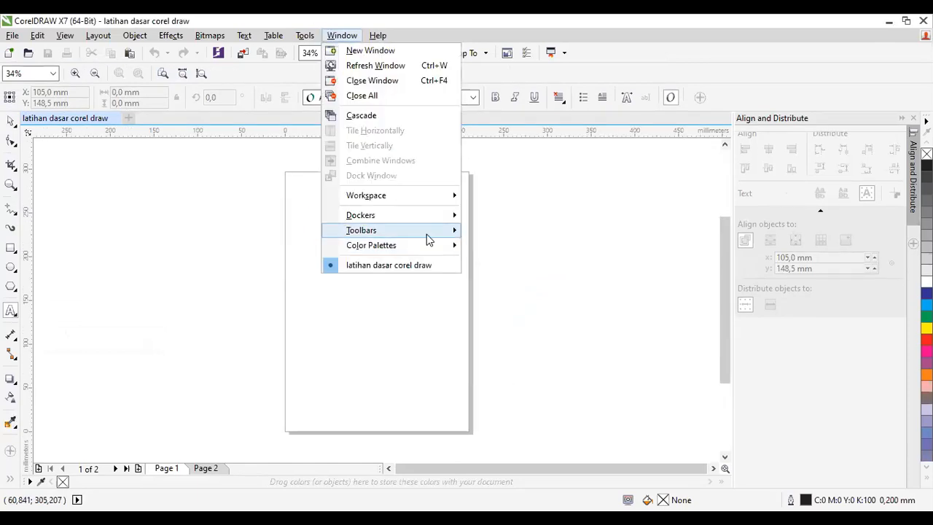
pyautogui.moveTo(429, 239)
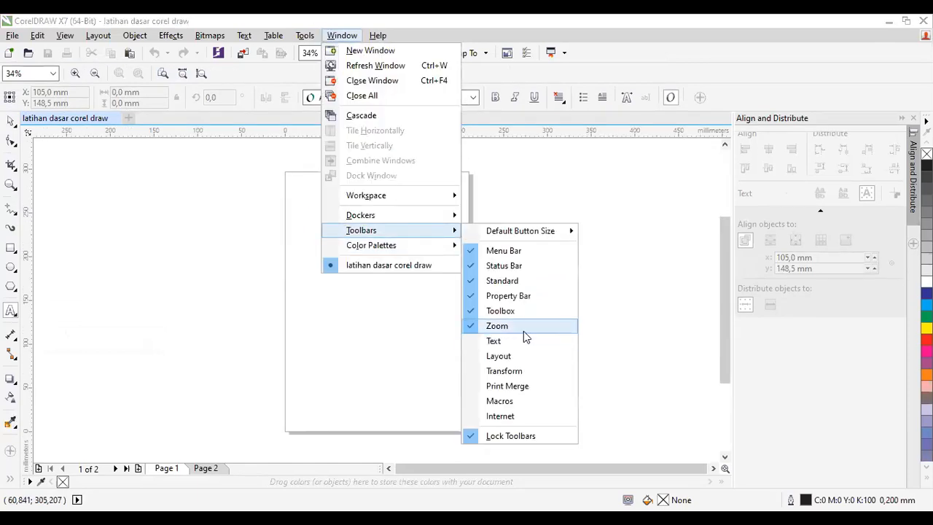
pyautogui.click(517, 374)
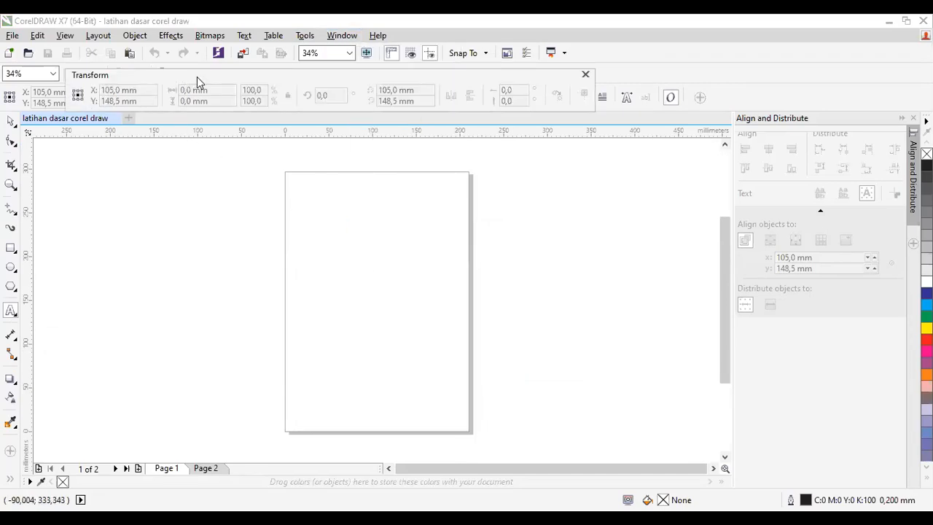
pyautogui.moveTo(202, 81); pyautogui.dragTo(269, 61)
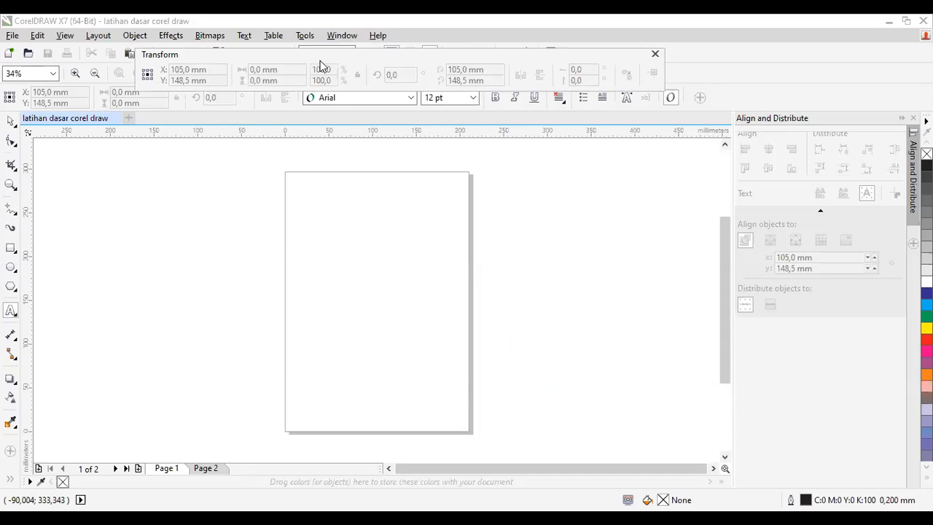
pyautogui.moveTo(321, 65); pyautogui.dragTo(387, 63)
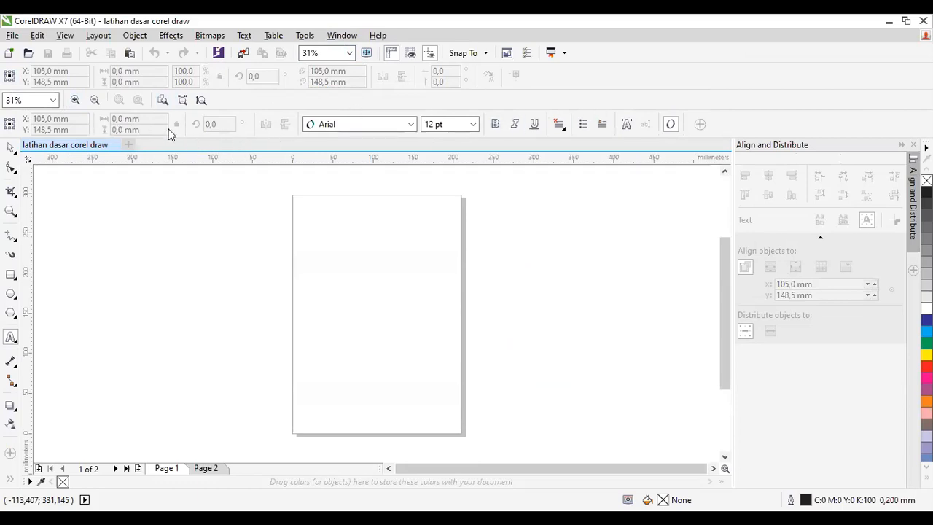
pyautogui.click(353, 35)
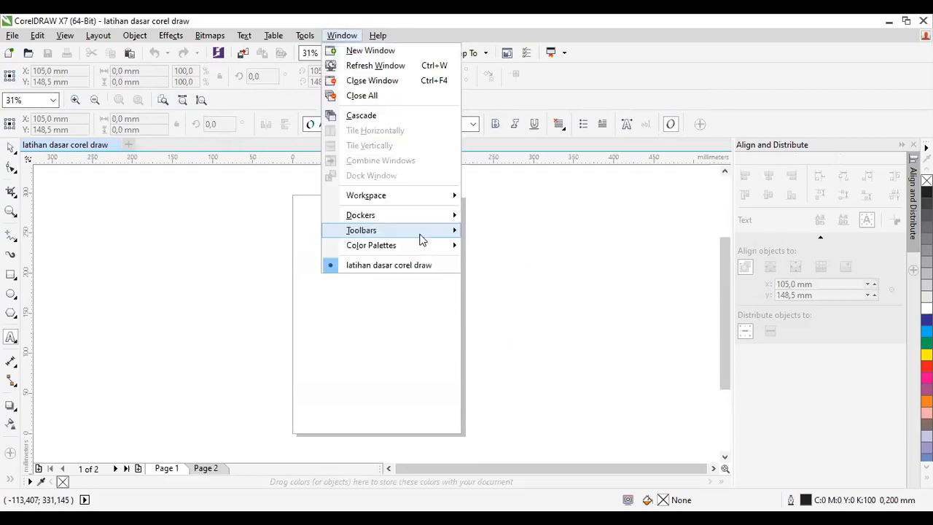
pyautogui.moveTo(423, 232)
pyautogui.click(540, 373)
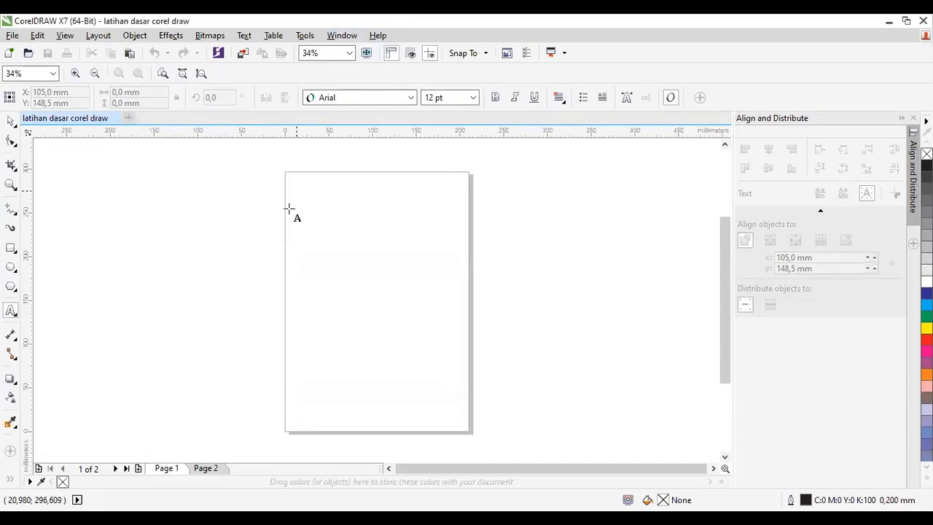
# Step: Hide the Default Palette and show it again
pyautogui.click(328, 37)
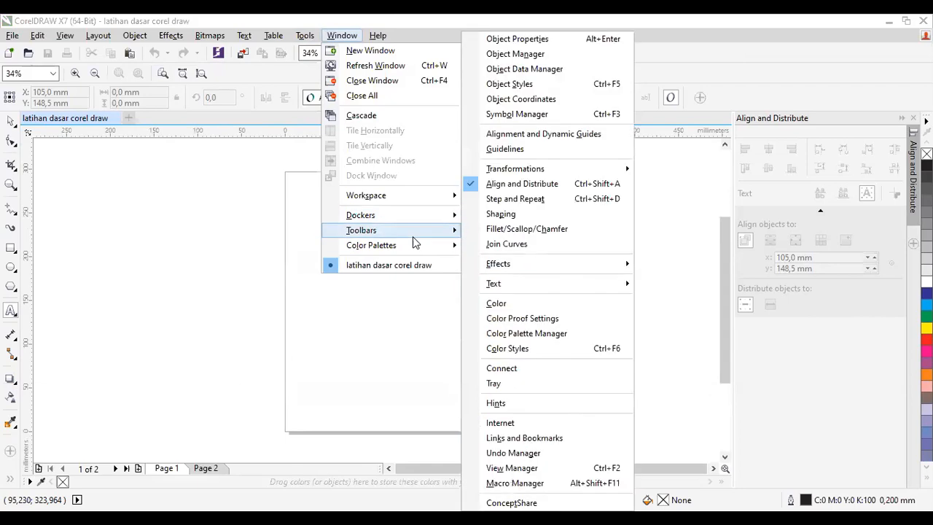
pyautogui.moveTo(415, 245)
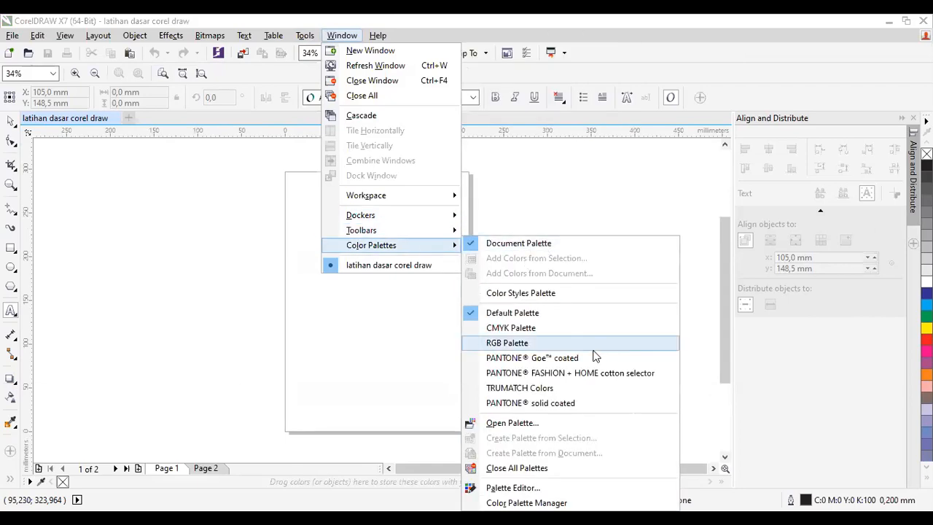
pyautogui.click(538, 313)
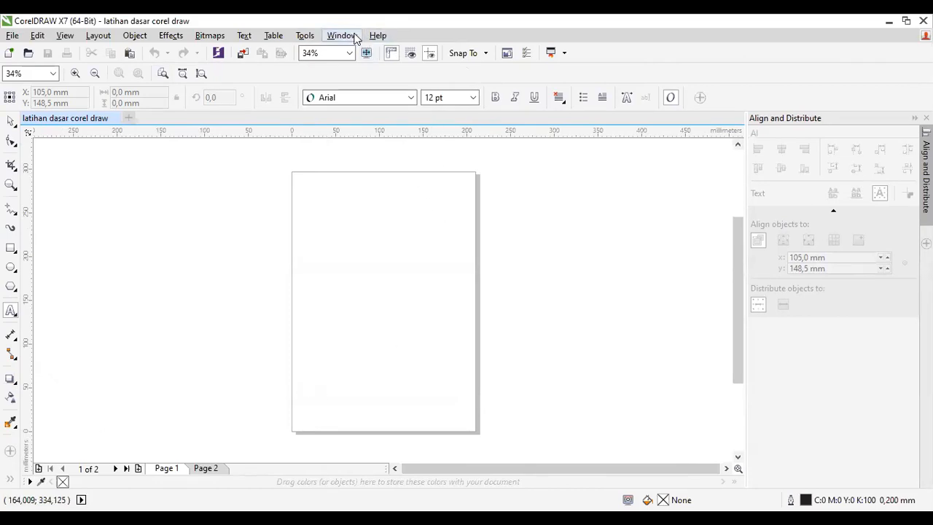
pyautogui.hotkey('alt', 'w')
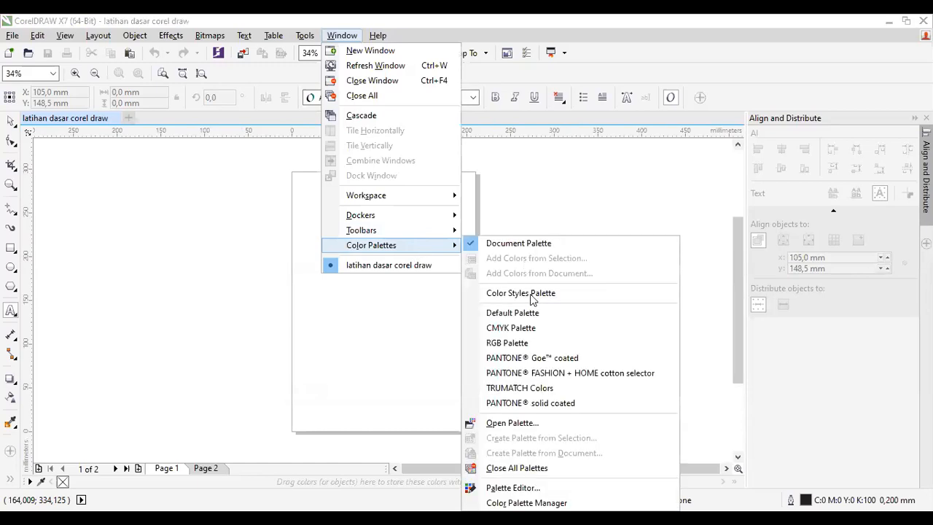
pyautogui.click(534, 317)
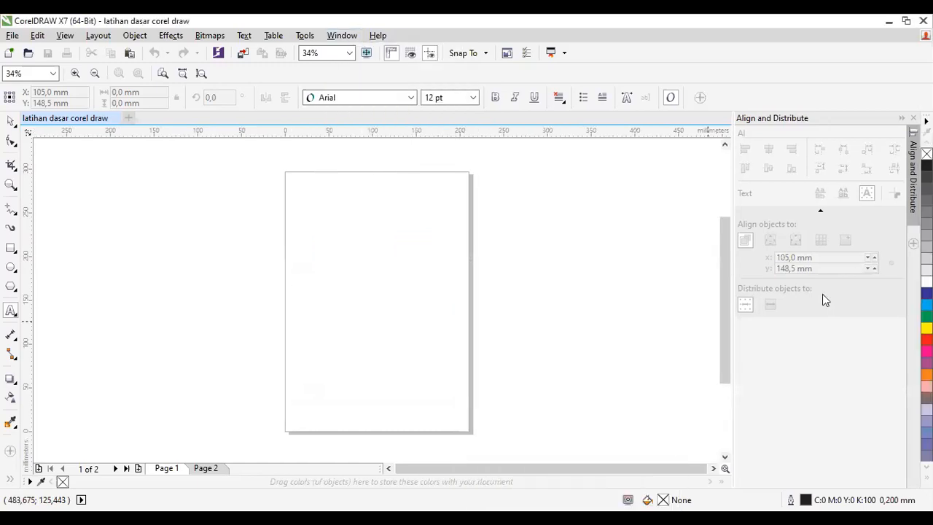
# Step: Close the Align and Distribute docker, and expand the Default Palette to view all its colors before collapsing it
pyautogui.click(913, 117)
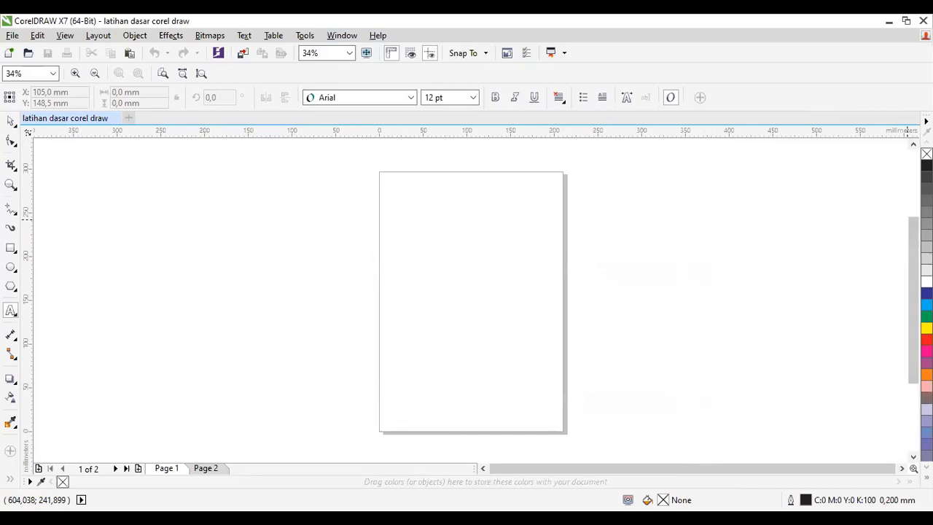
pyautogui.click(927, 477)
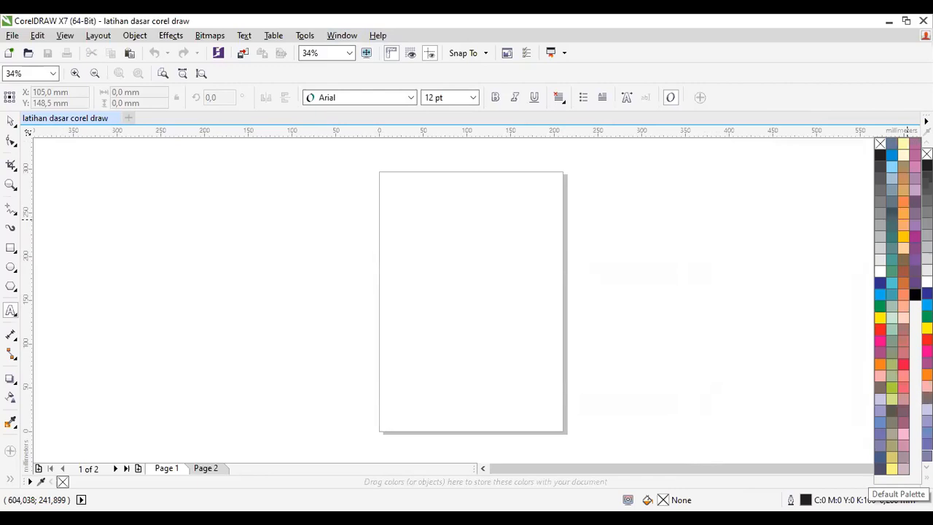
pyautogui.click(650, 313)
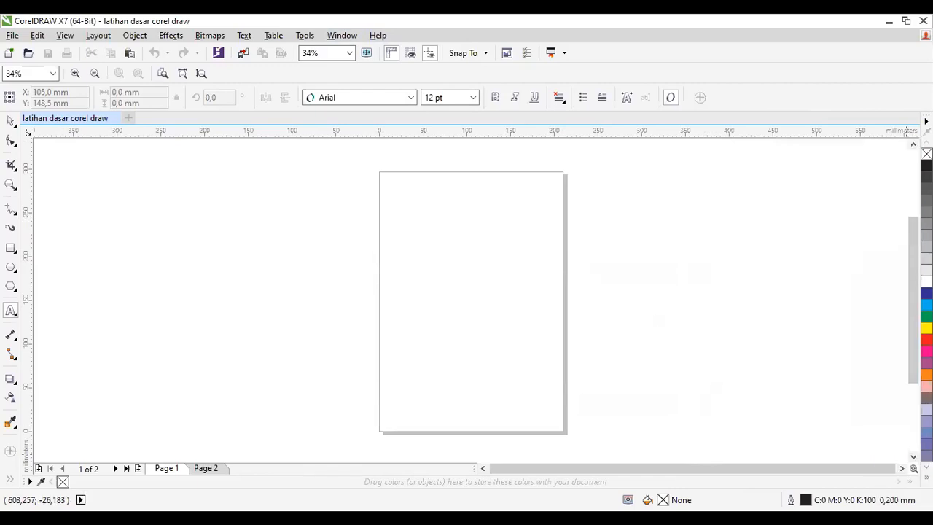
pyautogui.click(927, 478)
pyautogui.click(533, 315)
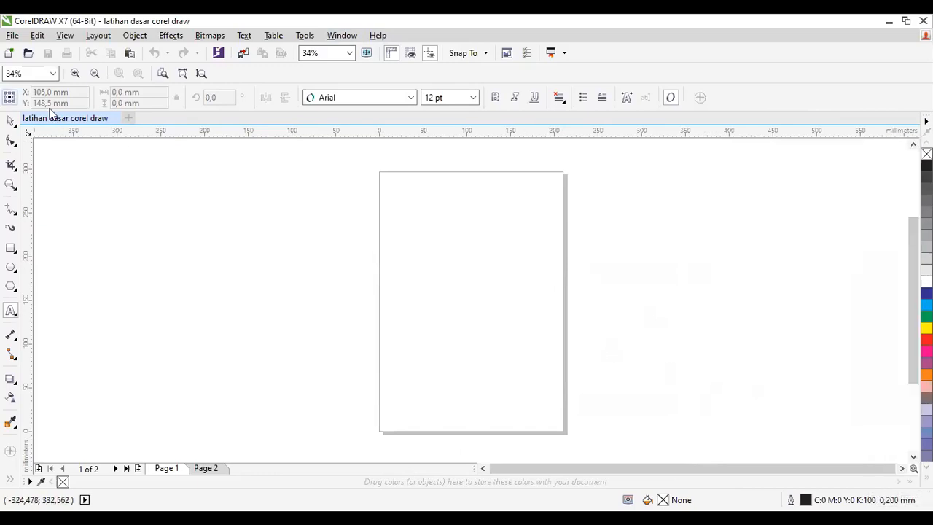
# Step: Review the available color palettes, and show the Align and Distribute docker and close it again
pyautogui.click(342, 35)
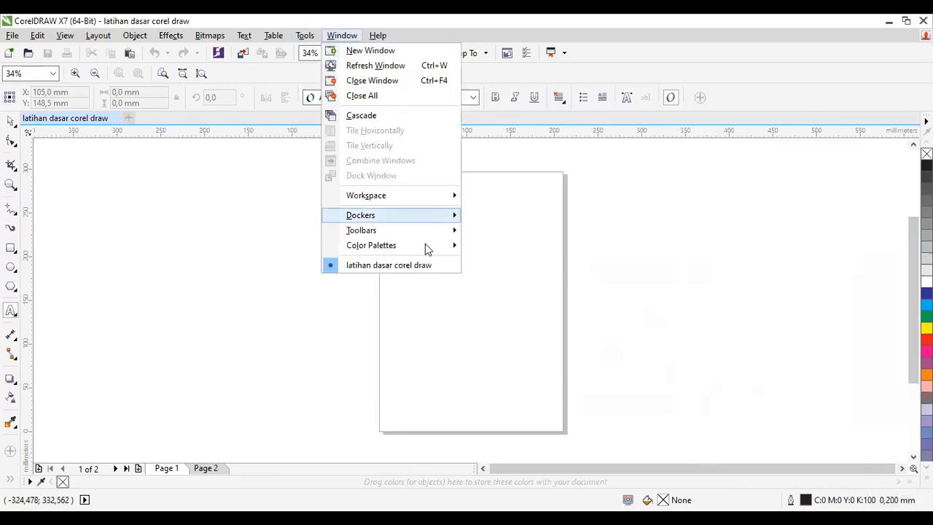
pyautogui.moveTo(448, 245)
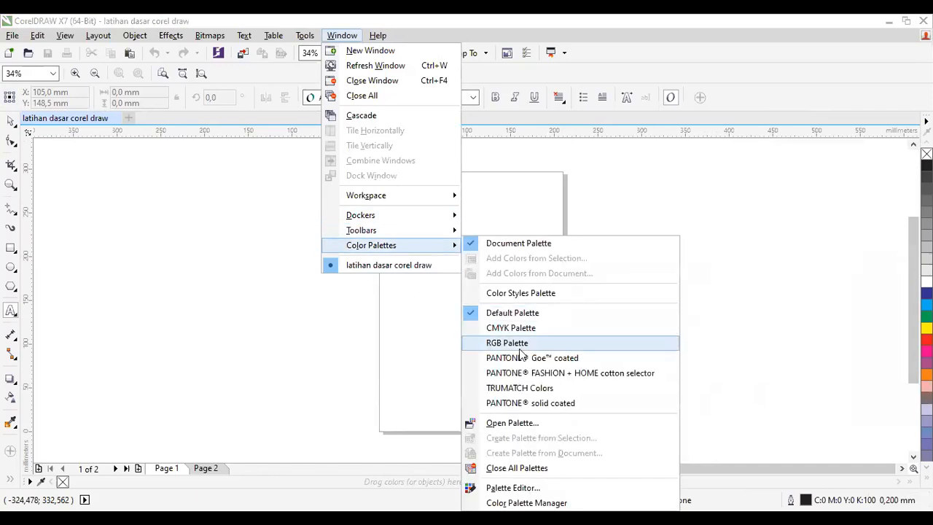
pyautogui.moveTo(398, 219)
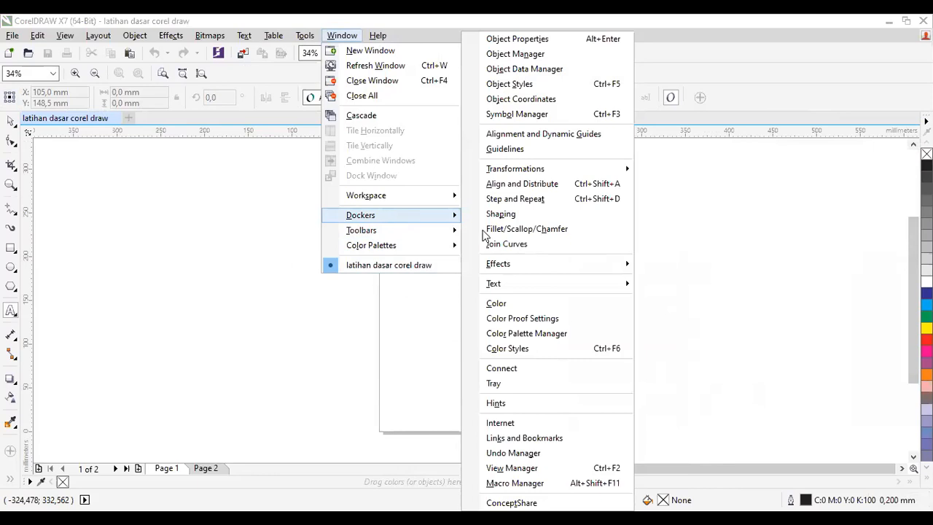
pyautogui.click(512, 186)
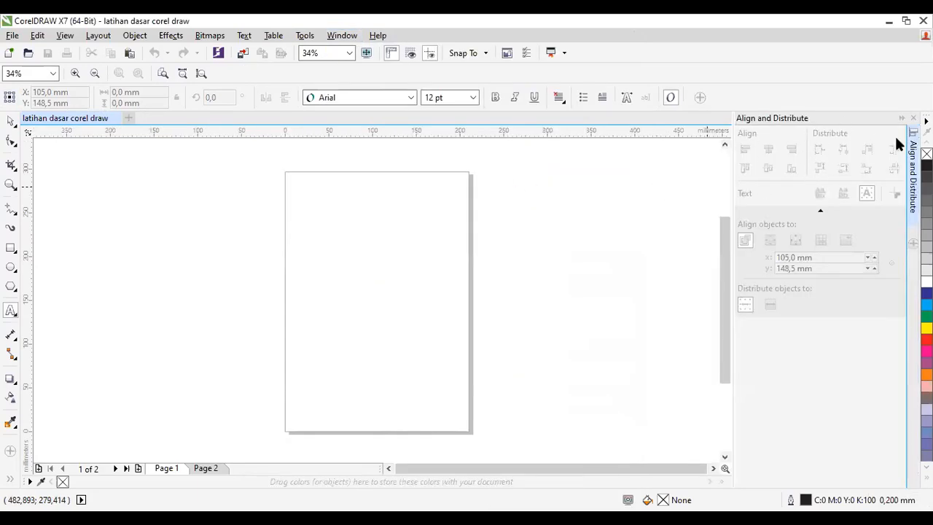
pyautogui.click(913, 118)
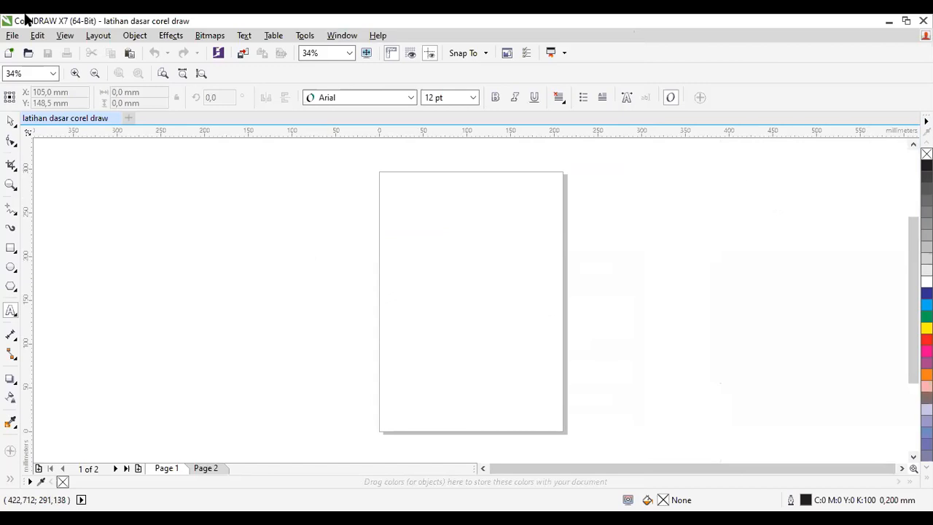
# Step: Activate the Pick tool to show the page settings in the property bar and highlight the page height value
pyautogui.click(343, 37)
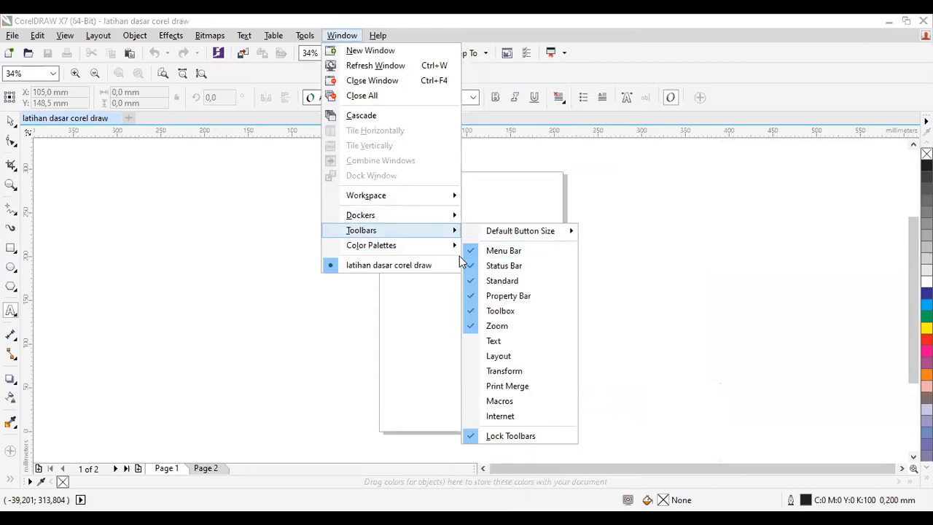
pyautogui.click(116, 278)
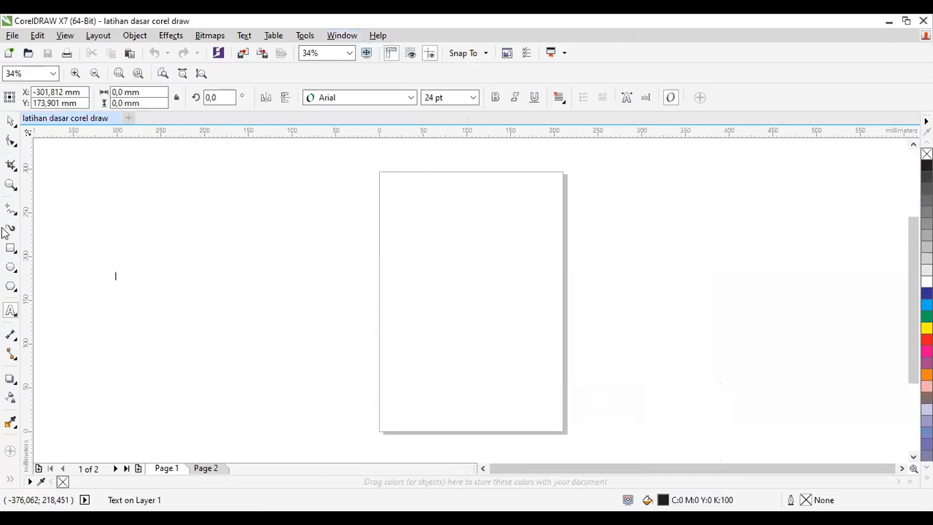
pyautogui.click(9, 122)
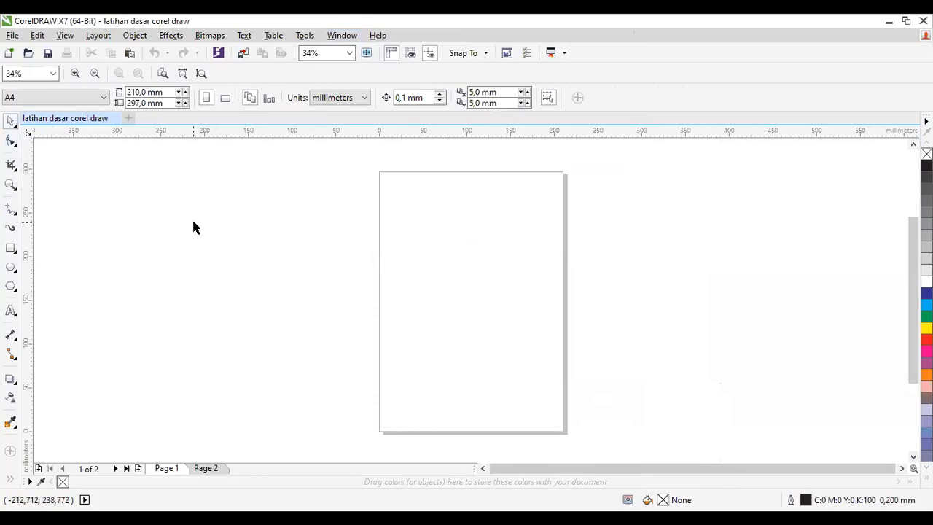
pyautogui.doubleClick(149, 103)
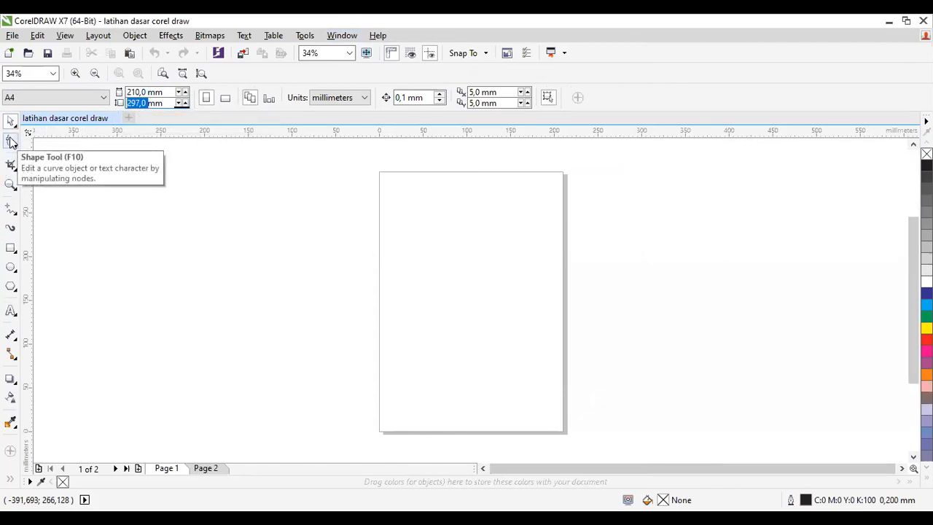
# Step: Activate the Shape tool and the Crop tool in turn and examine the tools grouped with each
pyautogui.click(11, 142)
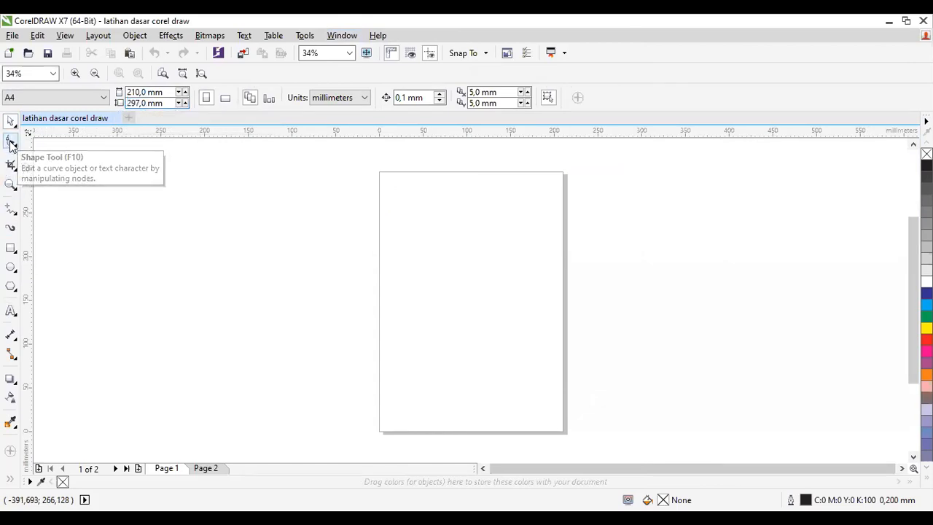
pyautogui.click(10, 142)
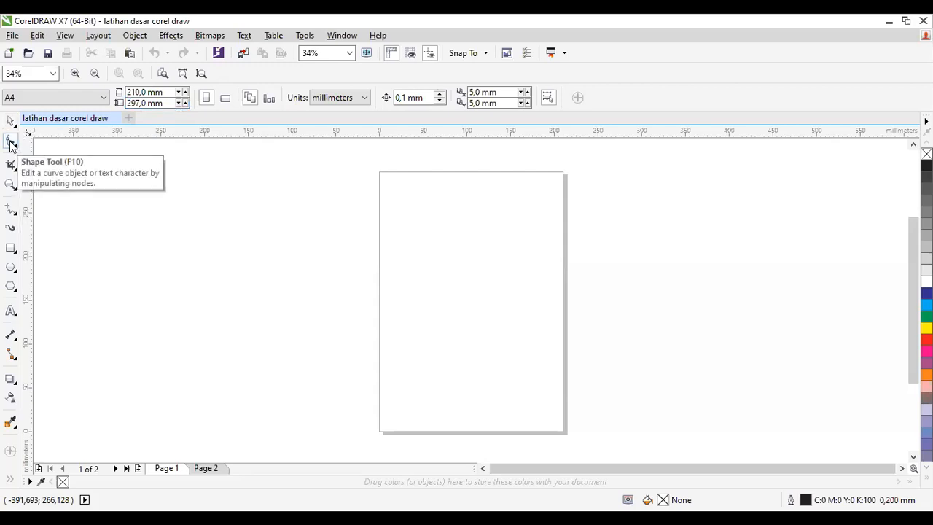
pyautogui.click(10, 142)
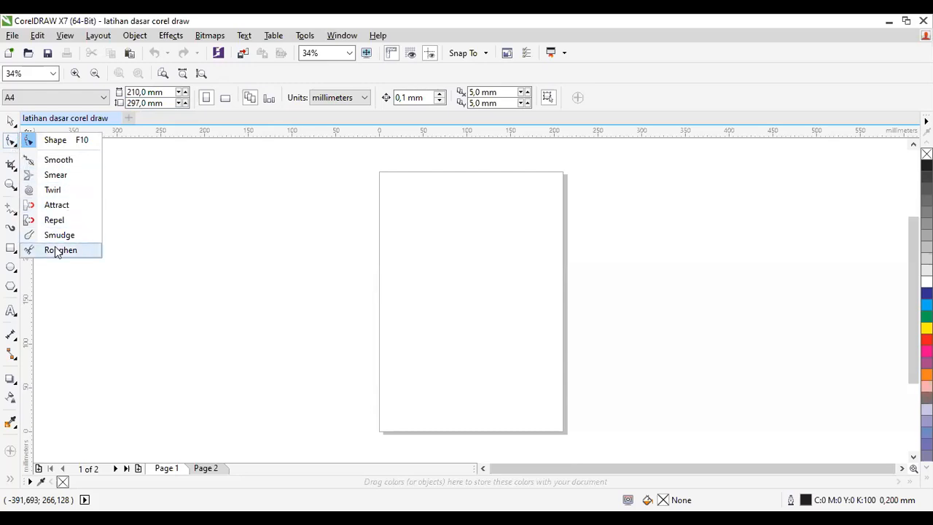
pyautogui.click(204, 239)
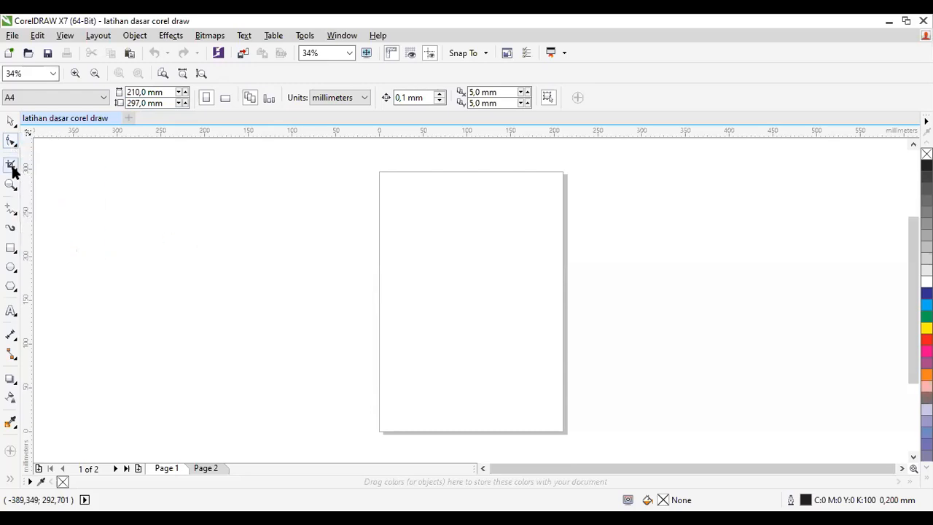
pyautogui.click(13, 169)
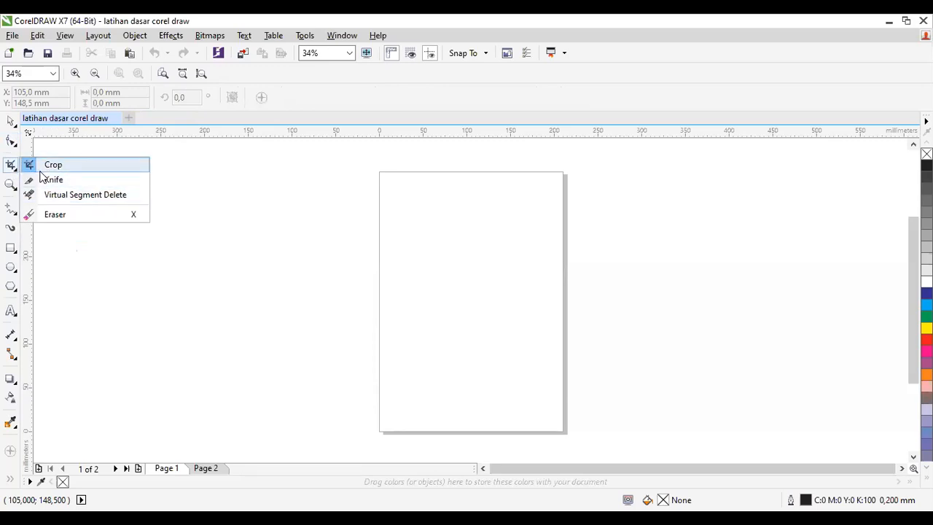
pyautogui.click(228, 277)
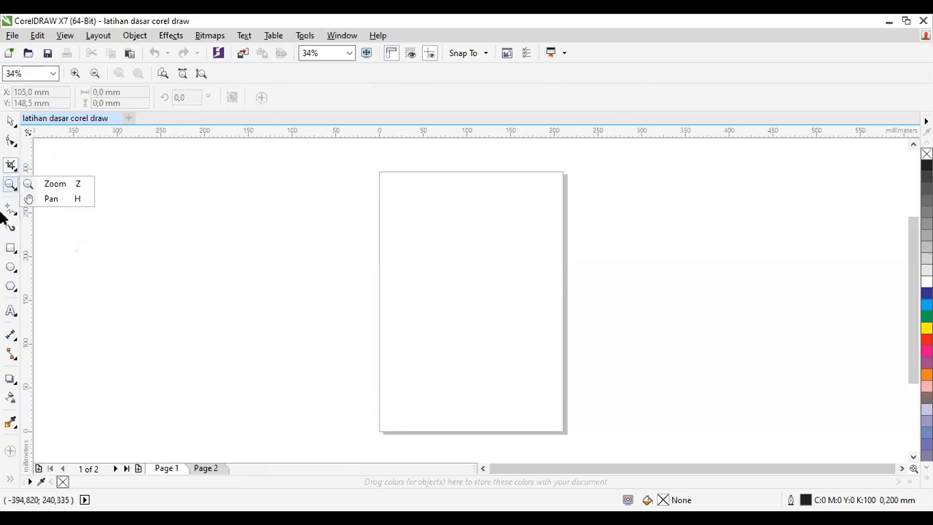
# Step: Activate the Zoom tool and magnify the upper part of the page to 271%
pyautogui.click(10, 185)
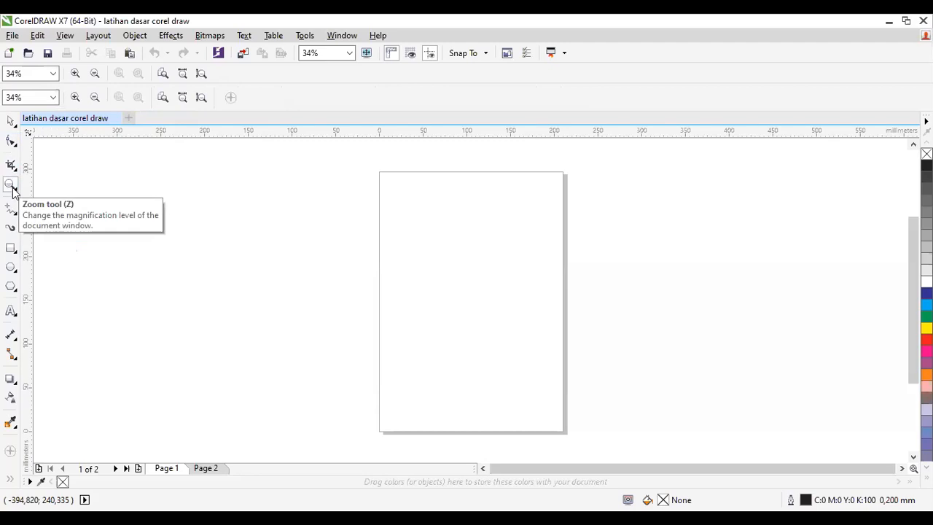
pyautogui.click(438, 255)
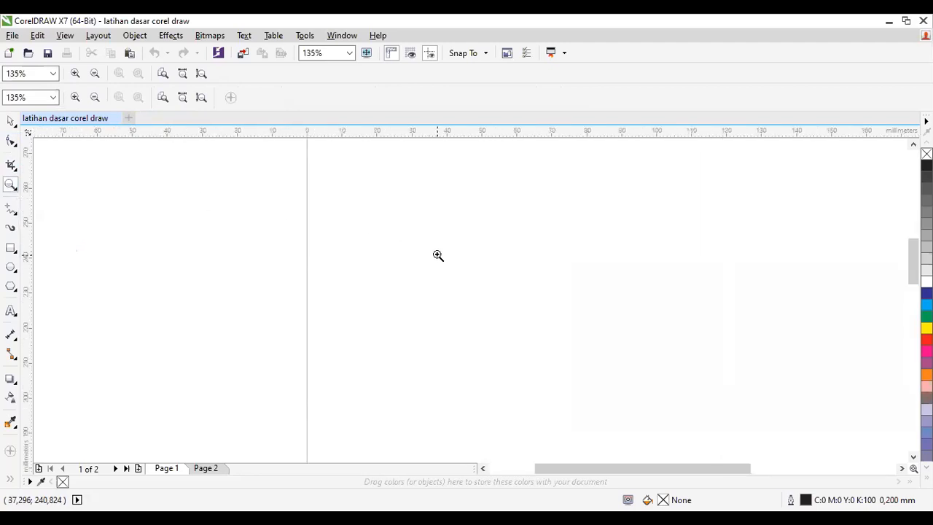
pyautogui.click(437, 255)
pyautogui.click(10, 186)
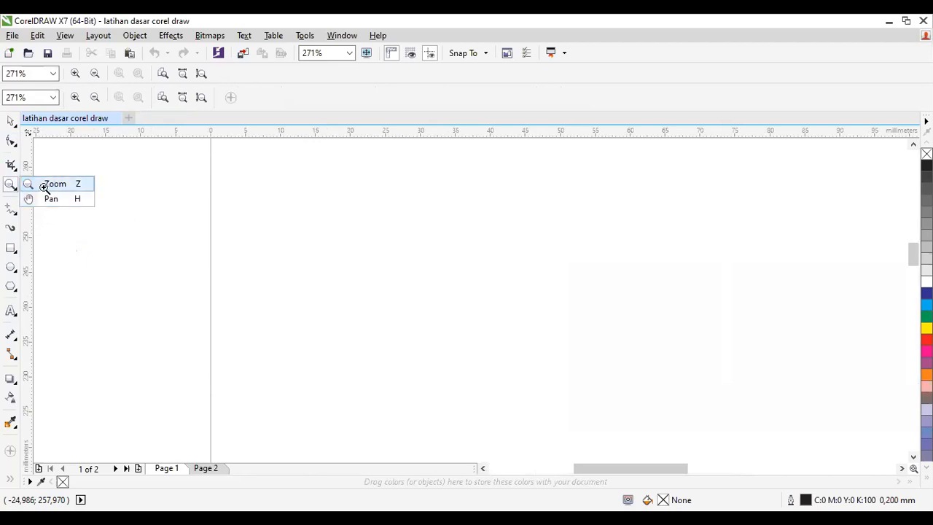
pyautogui.click(44, 186)
# Step: Switch to the Pan tool and shift the view of the magnified page
pyautogui.click(18, 189)
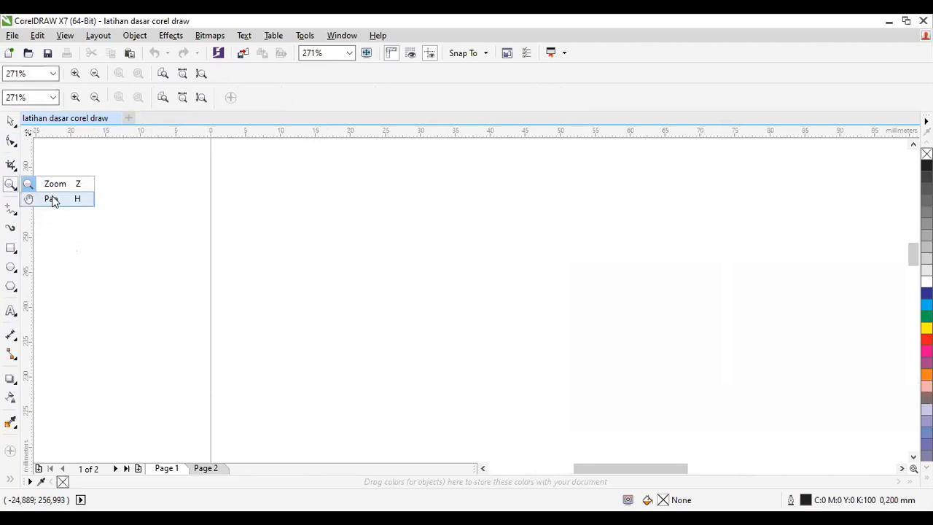
pyautogui.click(56, 202)
pyautogui.scroll(-1, 304, 187)
pyautogui.scroll(1, 304, 187)
pyautogui.moveTo(304, 187); pyautogui.dragTo(314, 242)
# Step: Reselect the Zoom tool, return to the Pan tool and zoom the page to 125%
pyautogui.click(11, 188)
pyautogui.click(61, 185)
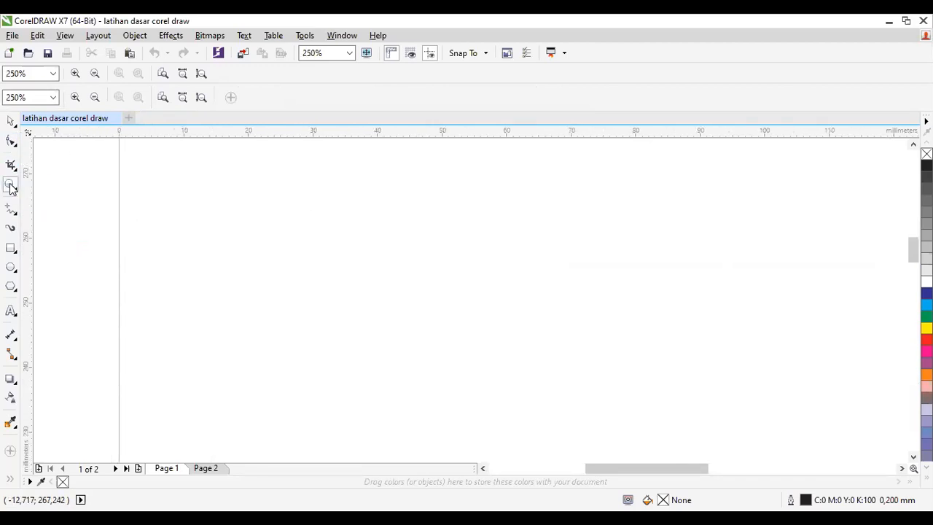
pyautogui.click(11, 187)
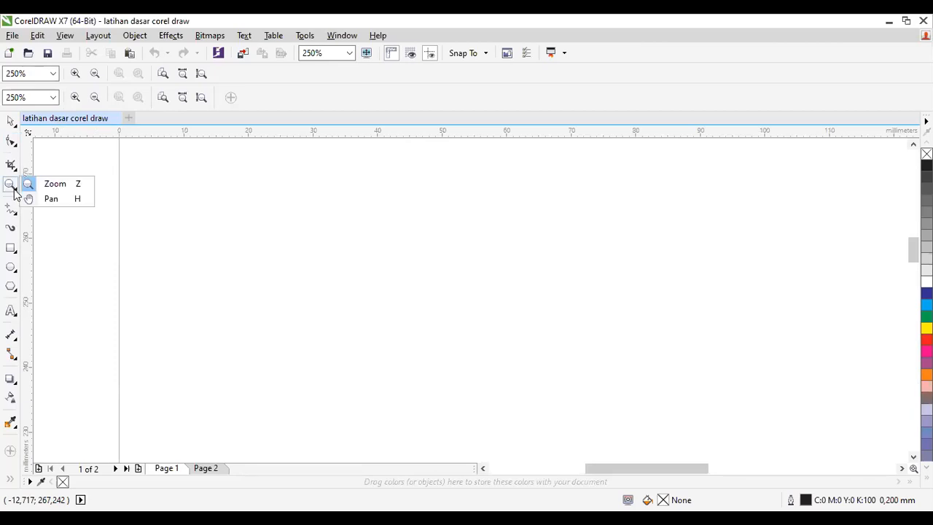
pyautogui.click(13, 188)
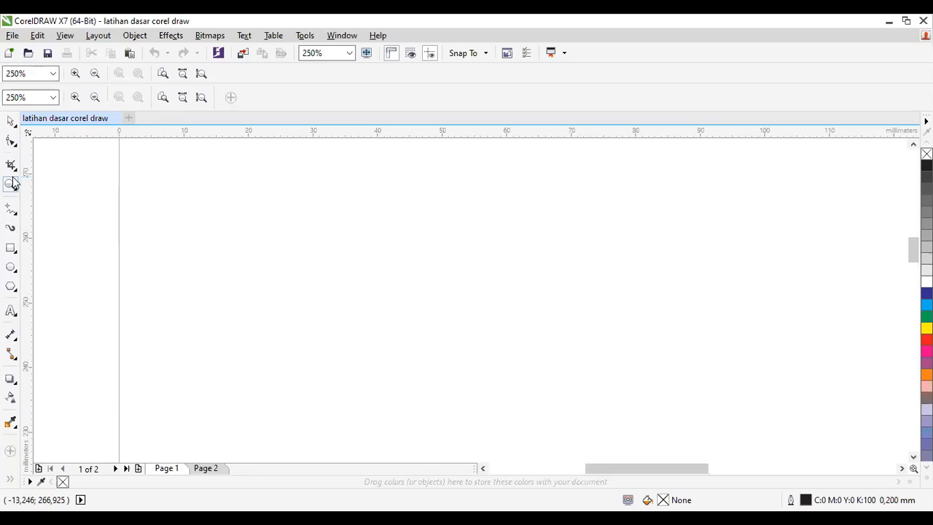
pyautogui.click(14, 188)
pyautogui.click(50, 200)
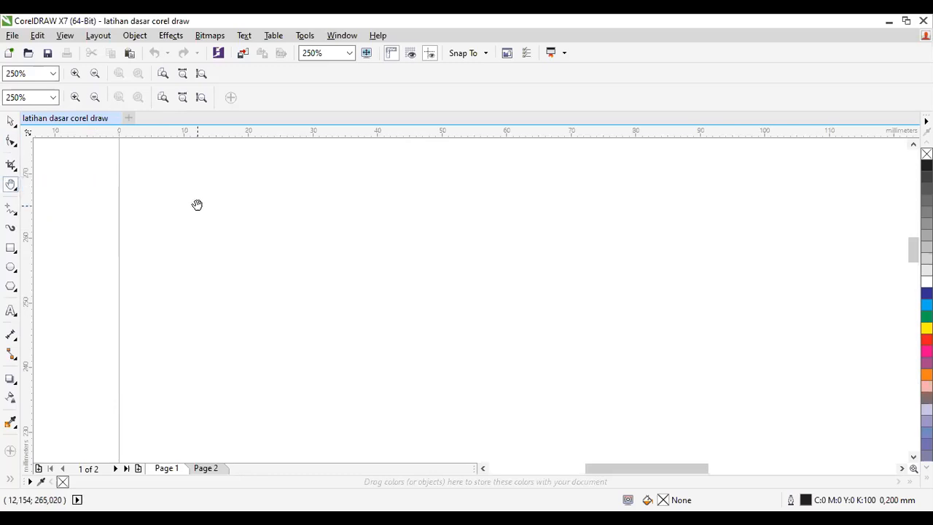
pyautogui.scroll(-5, 198, 205)
pyautogui.scroll(4, 198, 205)
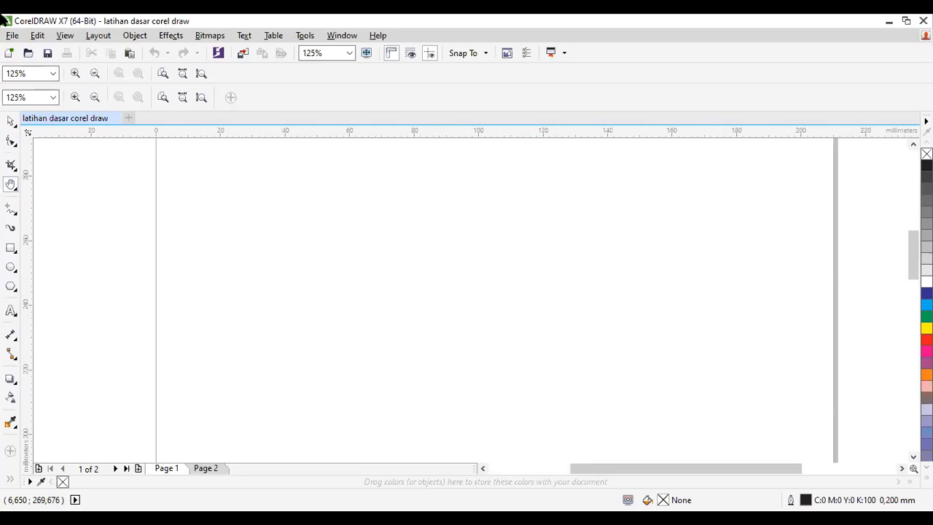
# Step: Display the line and curve drawing tools grouped with the Freehand tool
pyautogui.rightClick(5, 214)
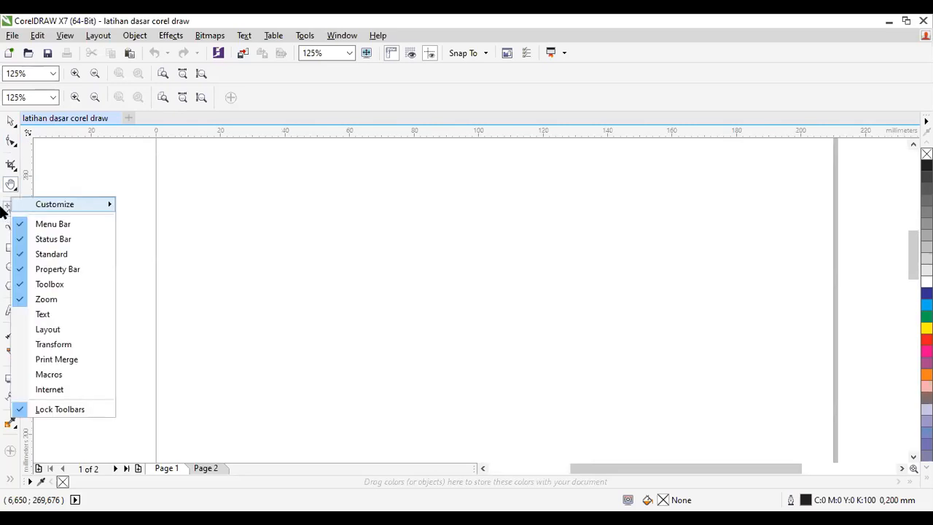
pyautogui.click(11, 208)
pyautogui.click(10, 208)
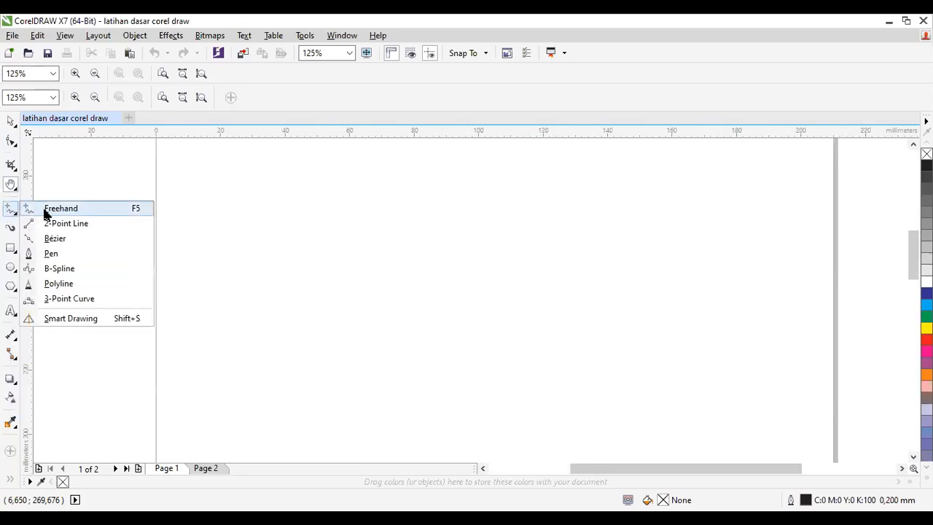
# Step: Draw two crossing straight lines with the Freehand tool, spanning about 109 × 15 mm and 54 × 43 mm, on the upper page
pyautogui.click(51, 209)
pyautogui.click(200, 237)
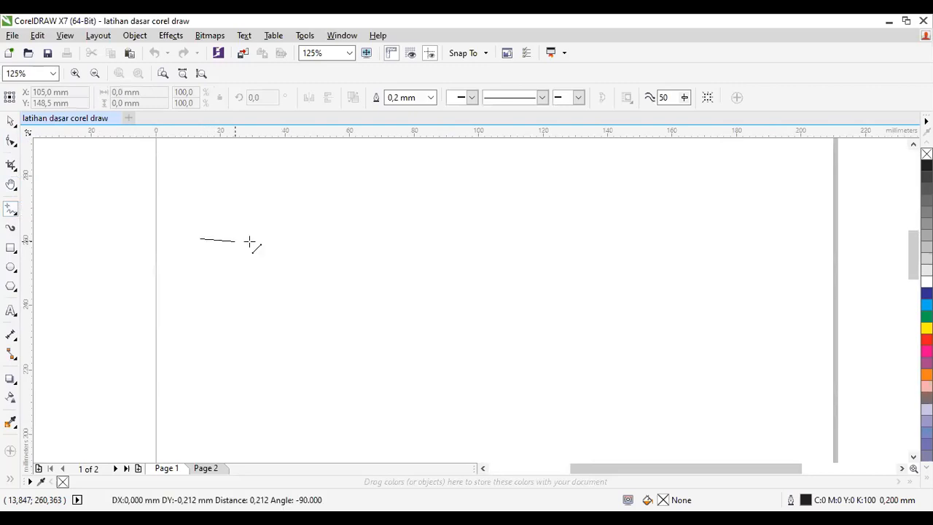
pyautogui.click(550, 191)
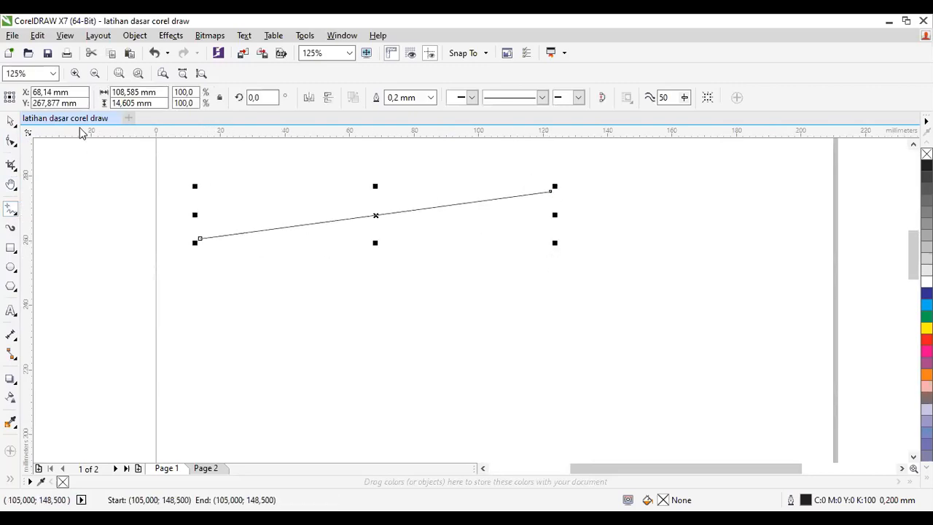
pyautogui.click(283, 165)
pyautogui.click(459, 306)
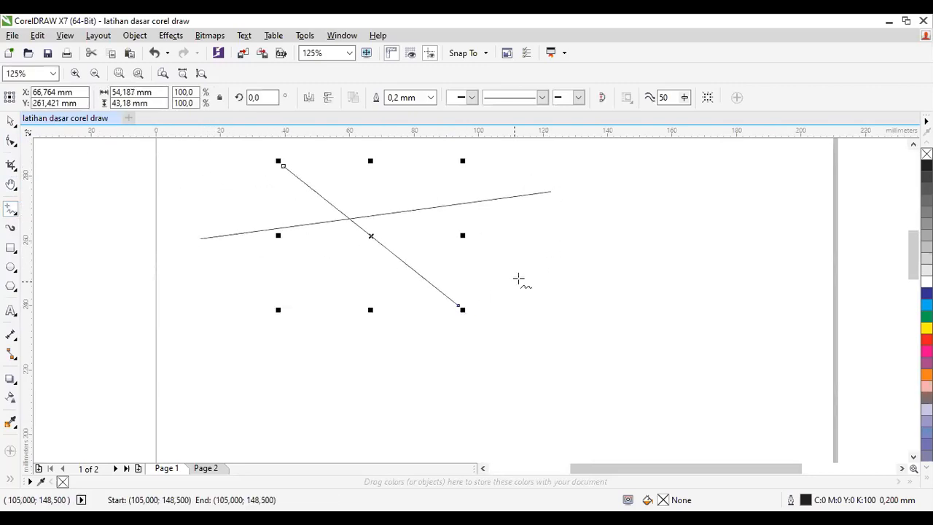
# Step: Draw a closed triangle about 93 × 55 mm over the two lines with the Freehand tool and fill it yellow
pyautogui.click(341, 161)
pyautogui.click(308, 334)
pyautogui.click(308, 334)
pyautogui.click(611, 235)
pyautogui.click(610, 235)
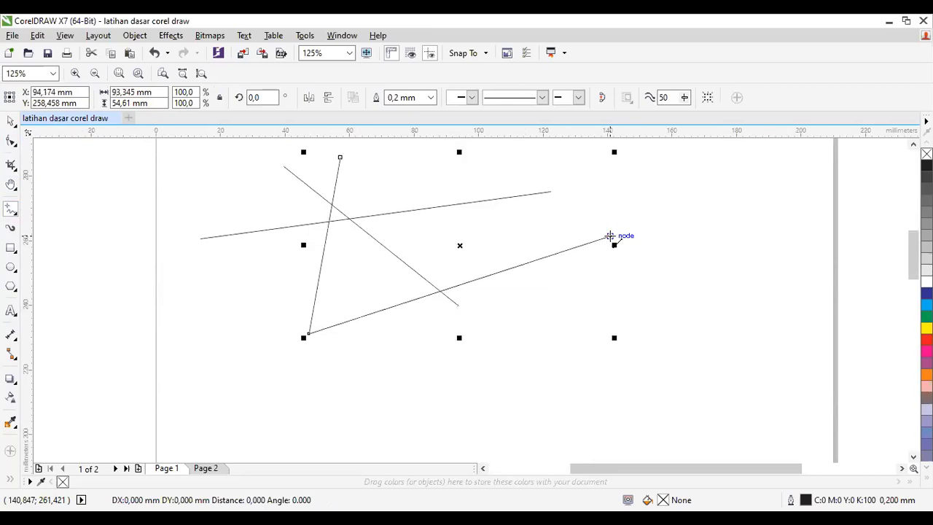
pyautogui.click(339, 158)
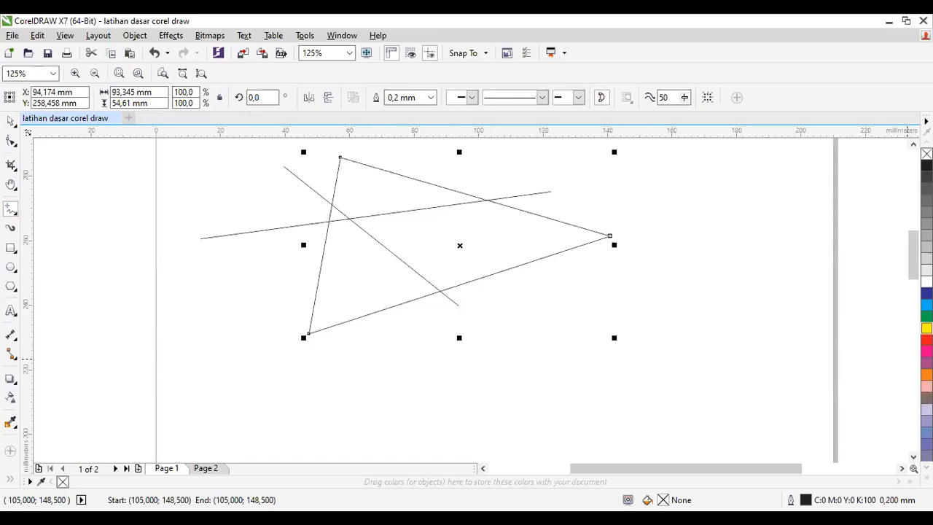
pyautogui.click(927, 328)
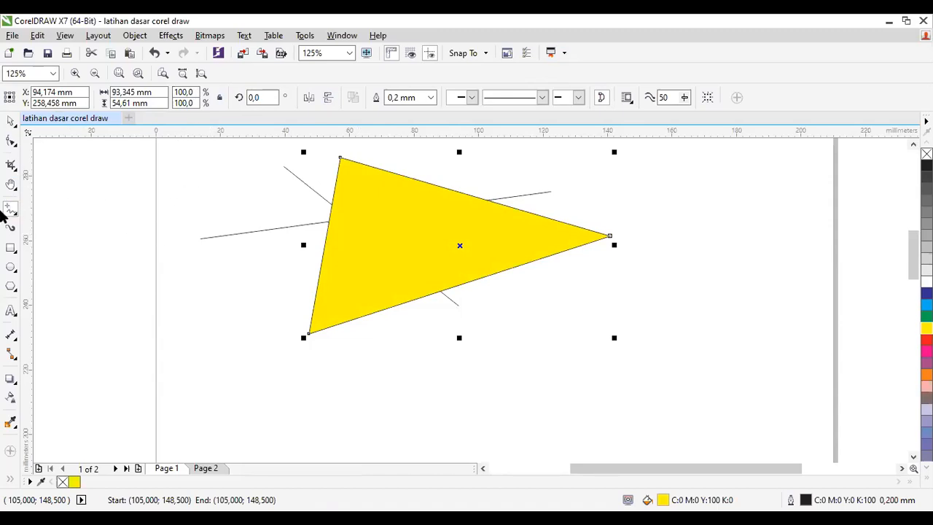
# Step: Draw a chain of 2-Point Line segments from the yellow triangle's lower-left corner past the page edge and delete it
pyautogui.click(16, 215)
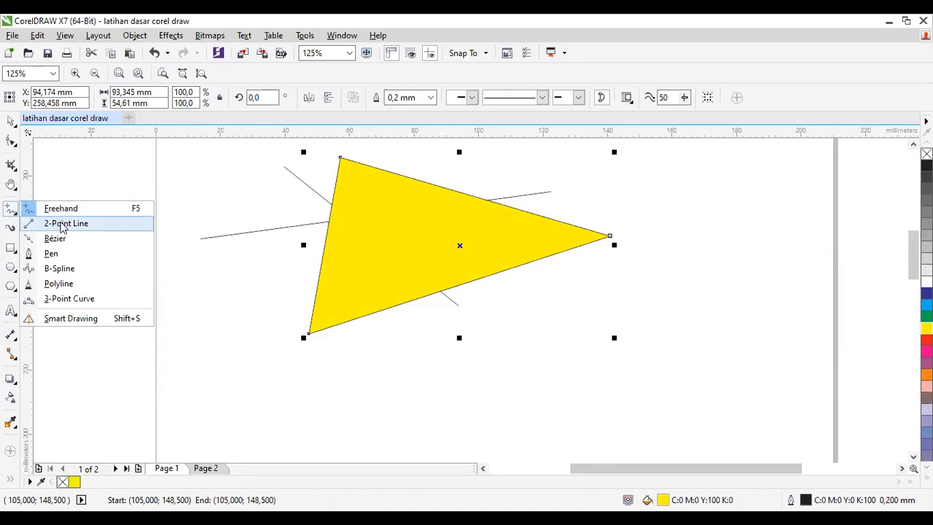
pyautogui.click(62, 226)
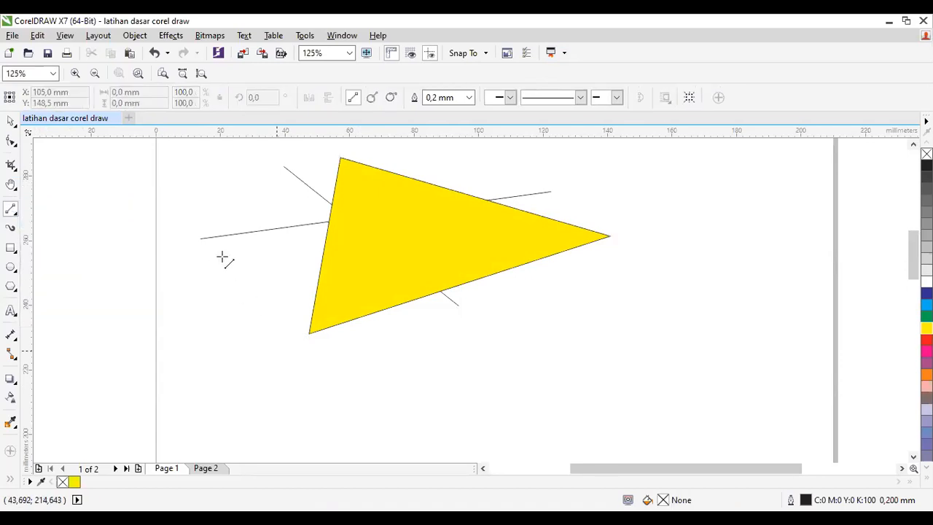
pyautogui.click(358, 260)
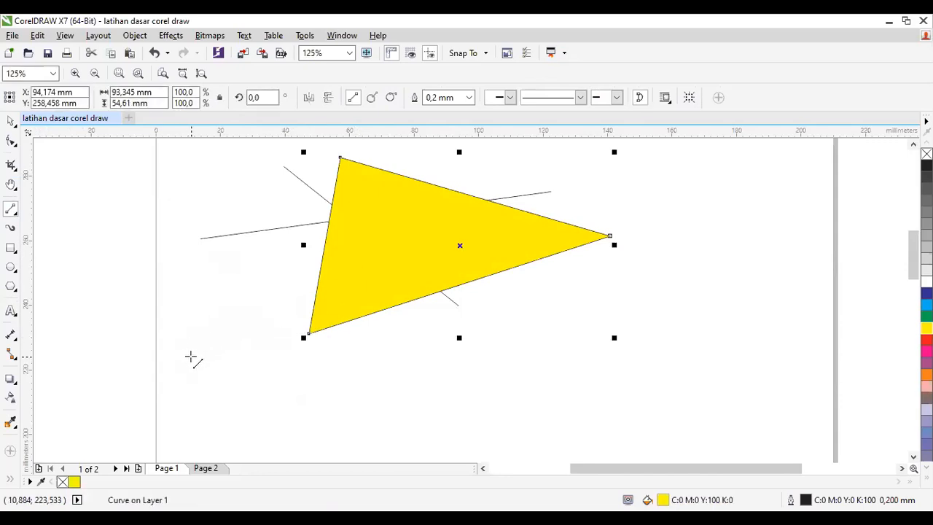
pyautogui.moveTo(309, 332)
pyautogui.mouseDown()
pyautogui.moveTo(165, 384)
pyautogui.moveTo(150, 271)
pyautogui.moveTo(170, 279)
pyautogui.moveTo(185, 217)
pyautogui.moveTo(142, 138)
pyautogui.mouseUp()
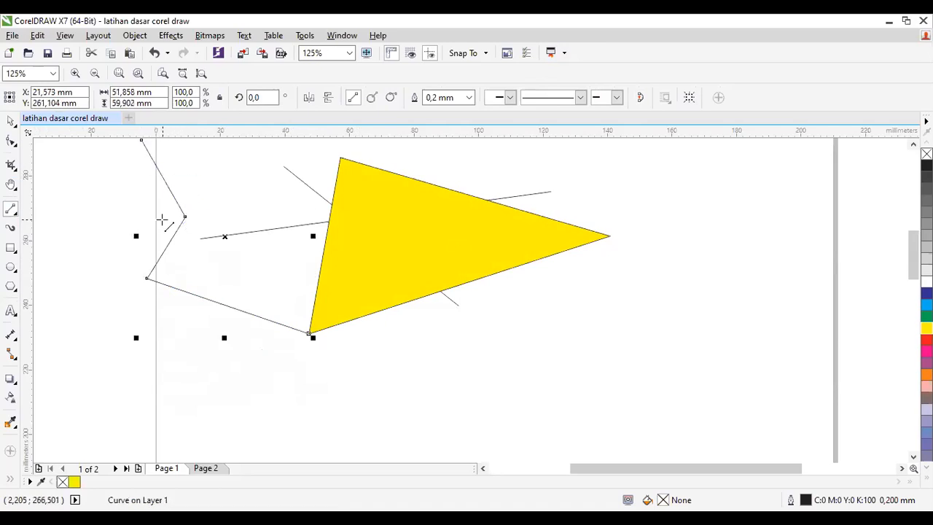
pyautogui.press('Delete')
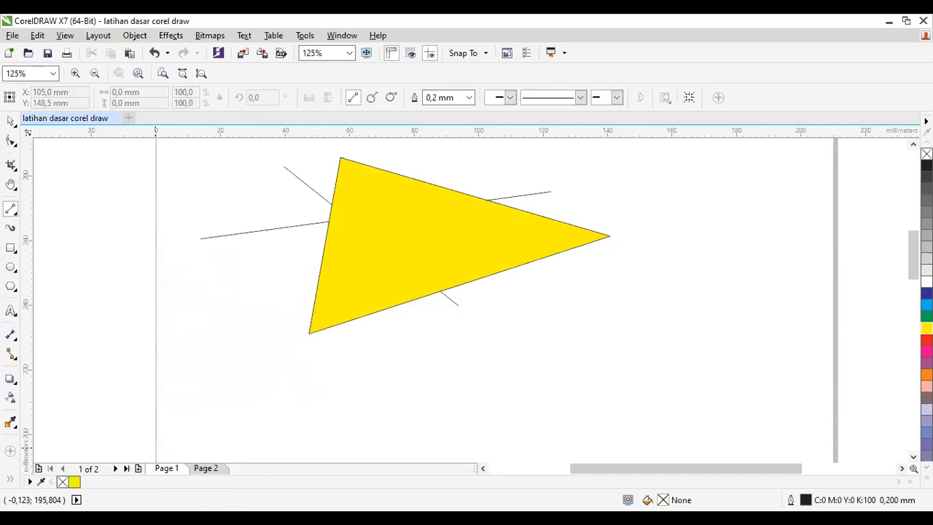
# Step: Draw a closed eight-node polygon about 37 × 38 mm beside the yellow triangle with the Bézier tool and fill it 10% black
pyautogui.click(13, 212)
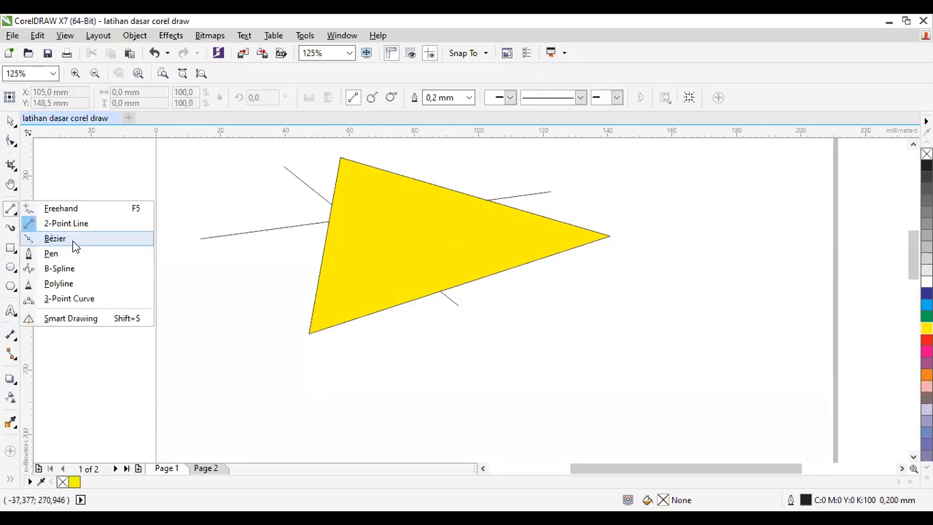
pyautogui.click(66, 220)
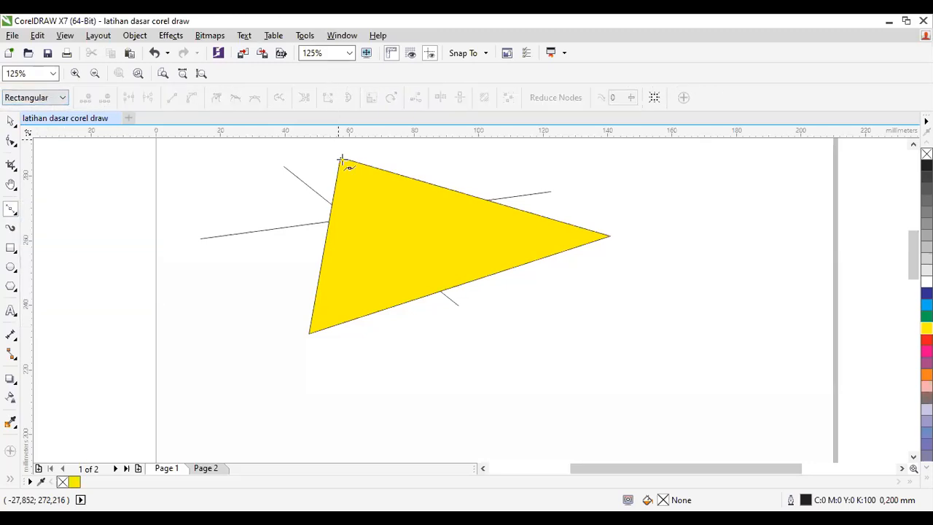
pyautogui.click(285, 218)
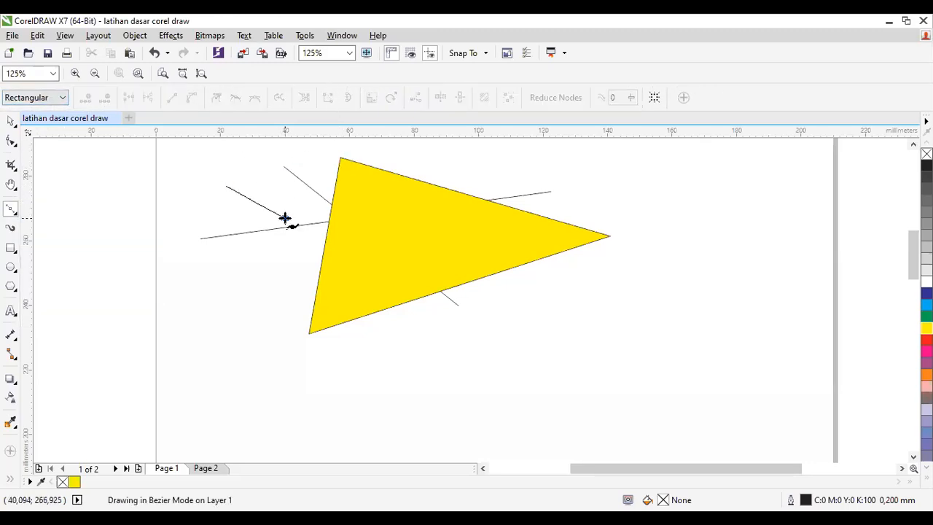
pyautogui.click(254, 259)
pyautogui.click(280, 299)
pyautogui.click(200, 294)
pyautogui.click(171, 238)
pyautogui.click(167, 199)
pyautogui.click(186, 176)
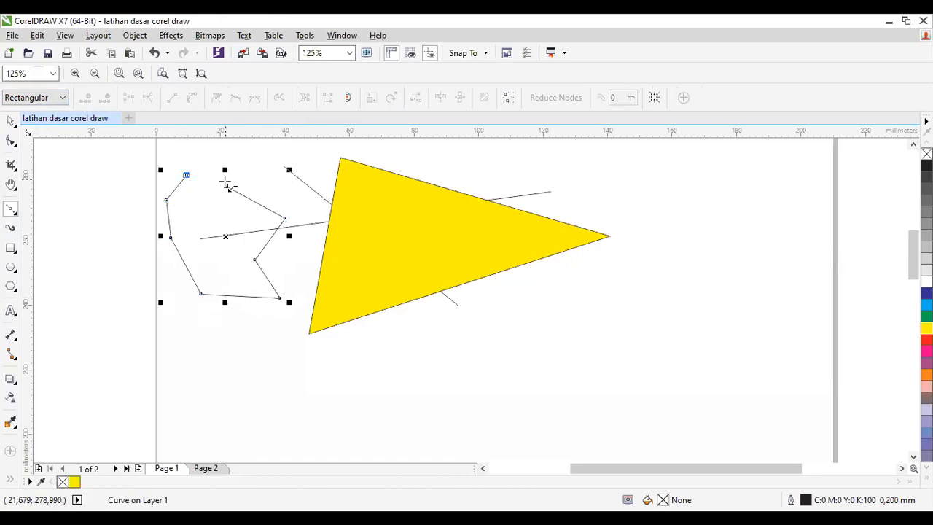
pyautogui.click(226, 186)
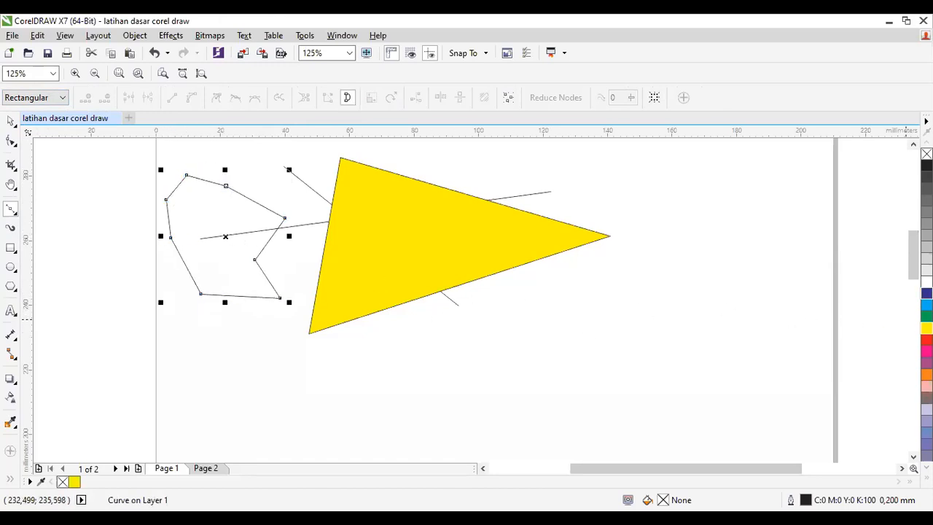
pyautogui.click(927, 280)
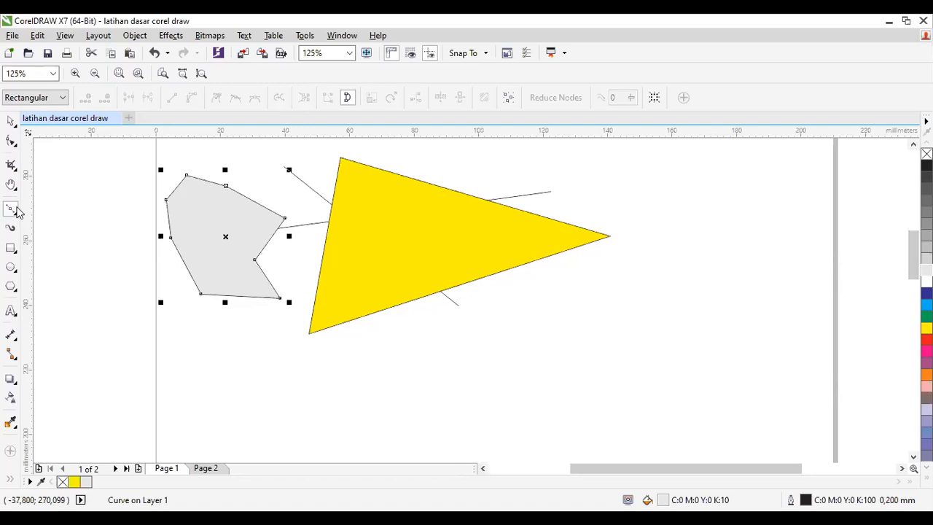
# Step: Draw an open five-node path about 110 × 64 mm across the yellow triangle with the Pen tool
pyautogui.click(12, 210)
pyautogui.click(83, 258)
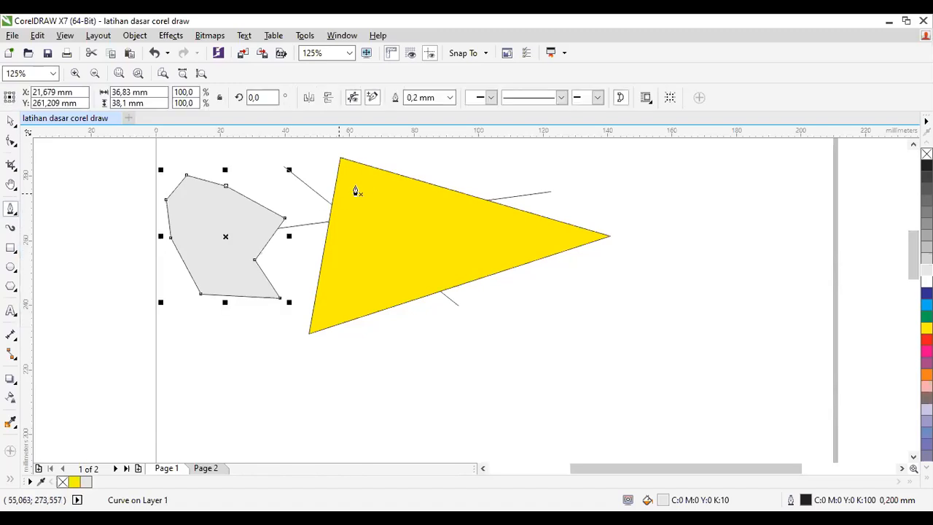
pyautogui.click(358, 183)
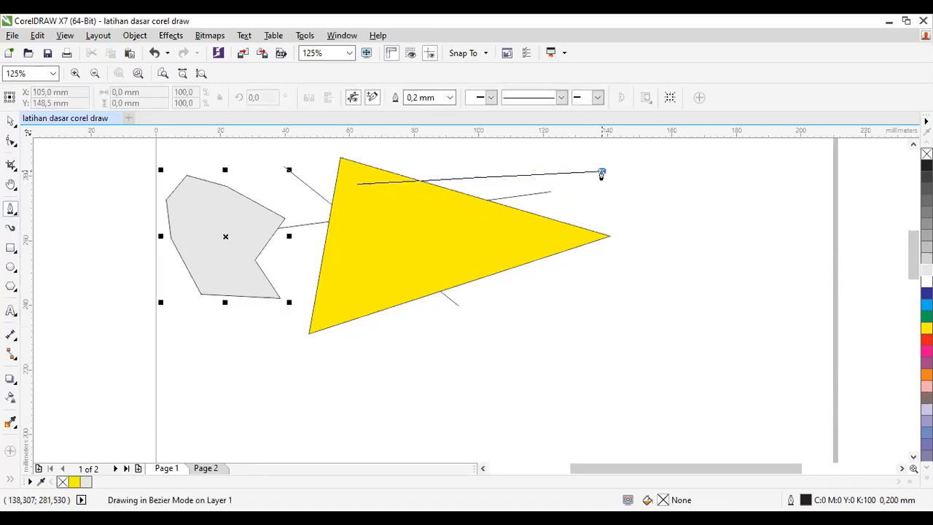
pyautogui.click(602, 171)
pyautogui.click(544, 329)
pyautogui.click(334, 250)
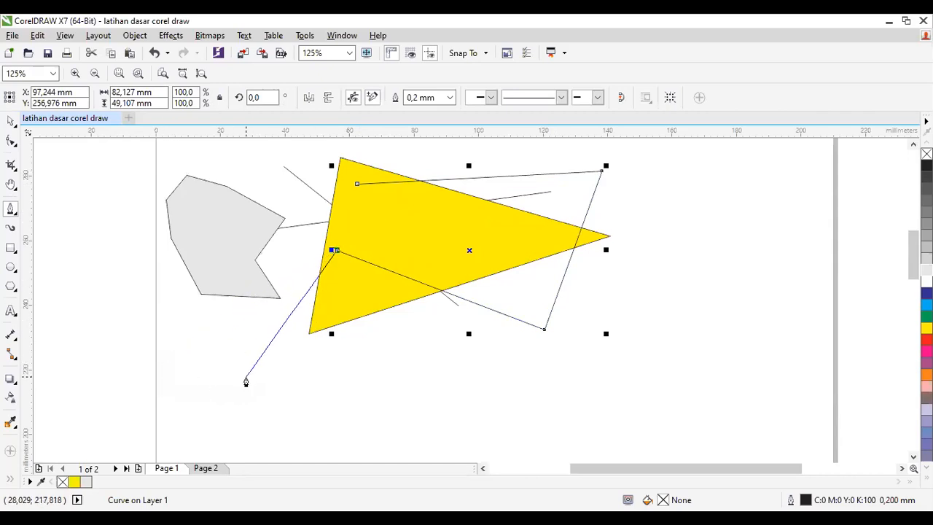
pyautogui.doubleClick(246, 381)
# Step: Draw a closed Pen triangle about 59 × 39 mm near the yellow triangle's right-hand corner and fill it magenta
pyautogui.click(739, 240)
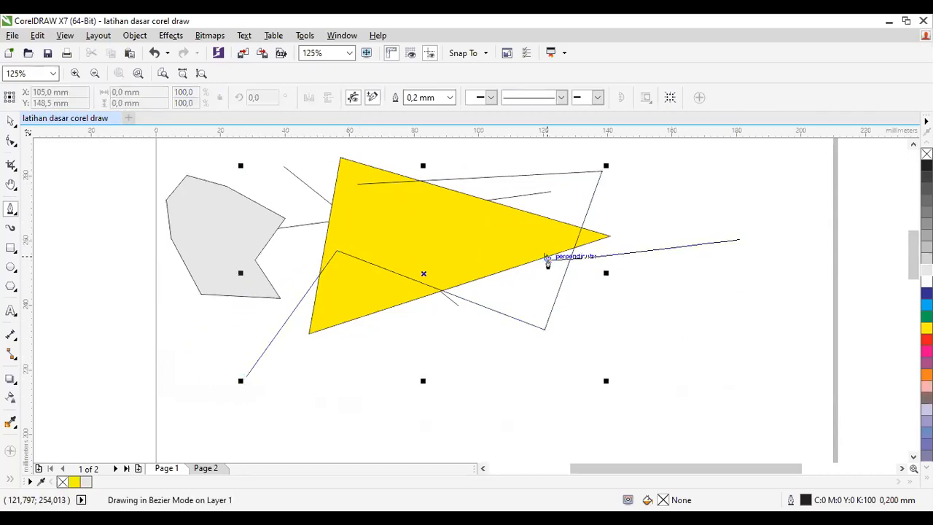
pyautogui.click(548, 261)
pyautogui.click(662, 366)
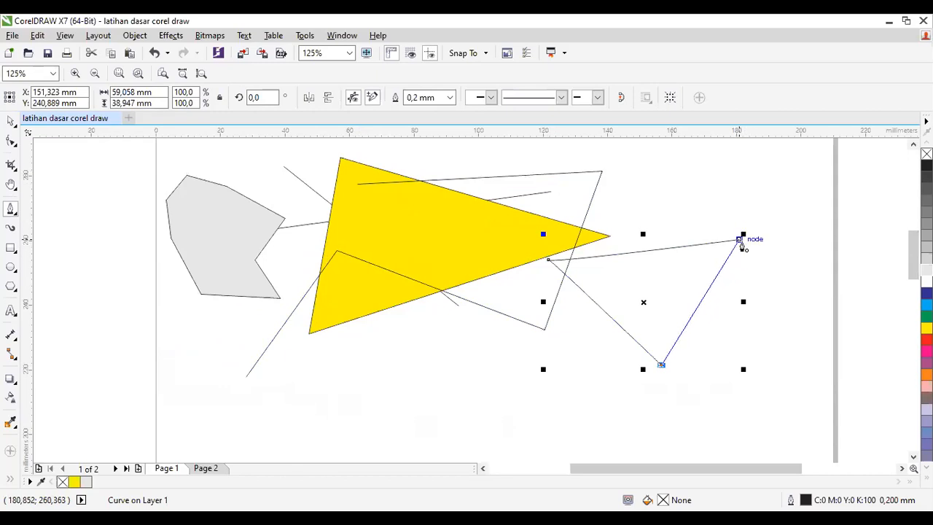
pyautogui.click(740, 240)
pyautogui.click(927, 352)
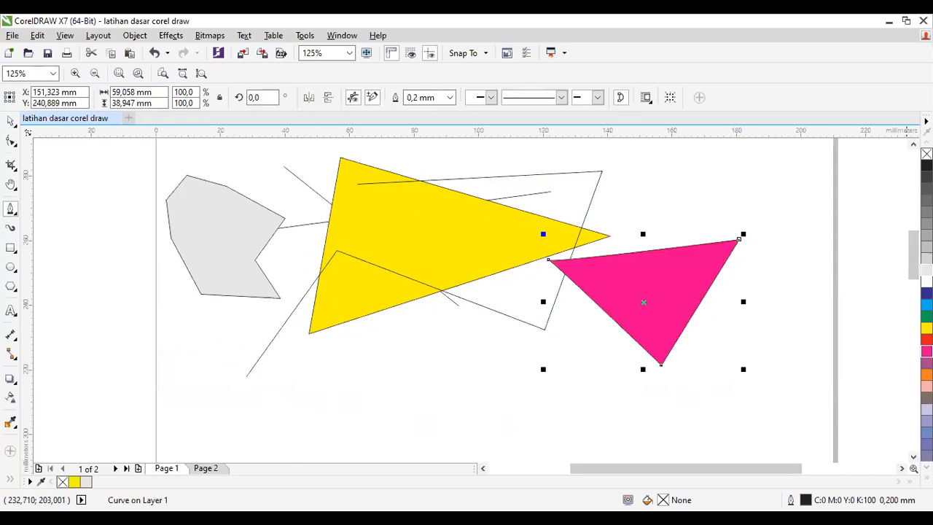
# Step: Assign a red fill (C0 M100 Y100 K0) to the open five-node path
pyautogui.click(10, 121)
pyautogui.click(335, 254)
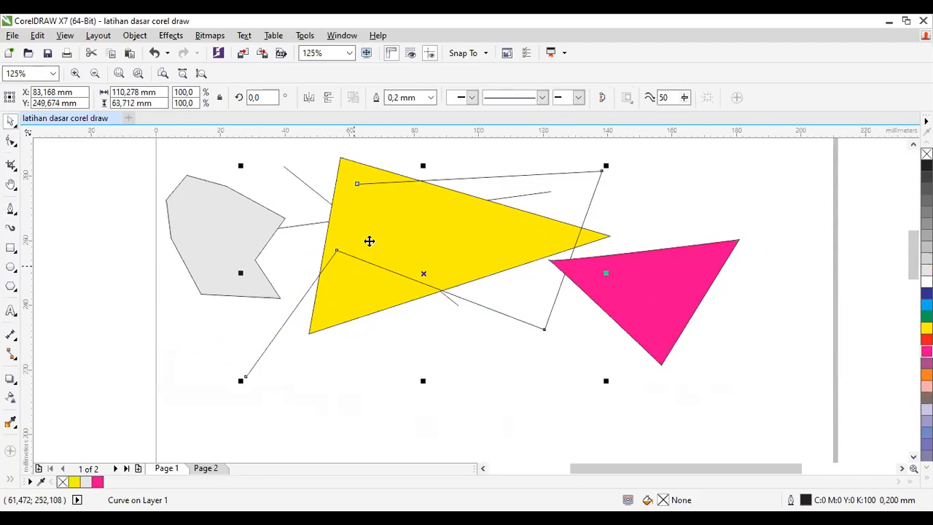
pyautogui.click(927, 339)
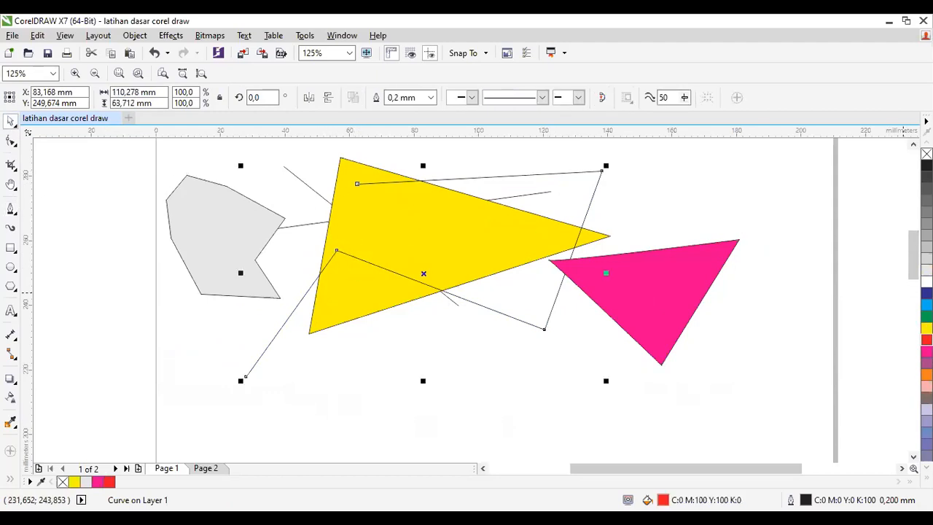
# Step: Close the open path through one extra node with the Pen tool and move the red shape to about X 115 mm, Y 238 mm
pyautogui.click(11, 209)
pyautogui.click(246, 378)
pyautogui.click(281, 223)
pyautogui.click(357, 184)
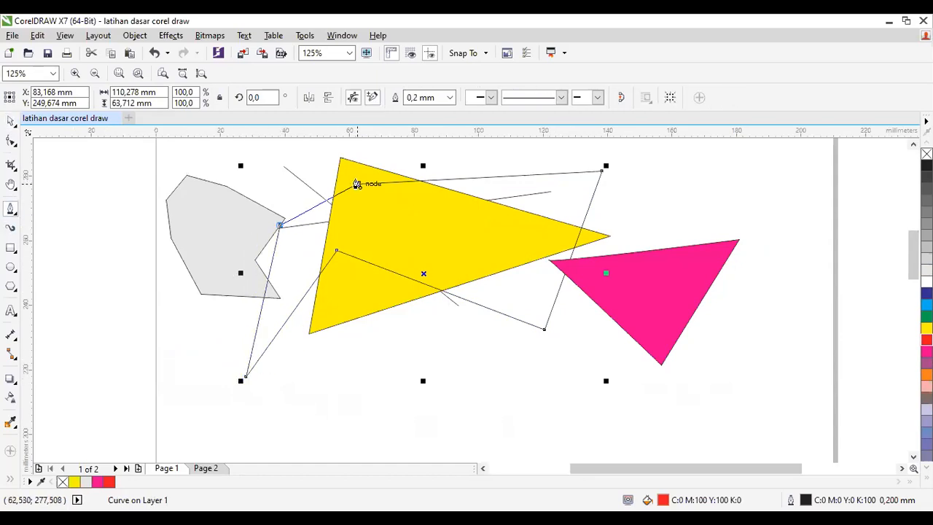
pyautogui.click(357, 183)
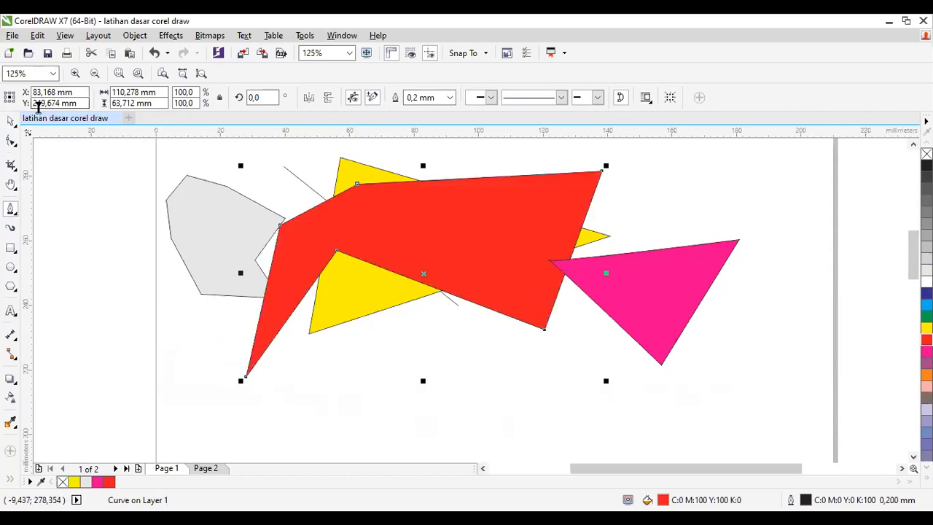
pyautogui.click(10, 121)
pyautogui.moveTo(396, 225); pyautogui.dragTo(505, 238)
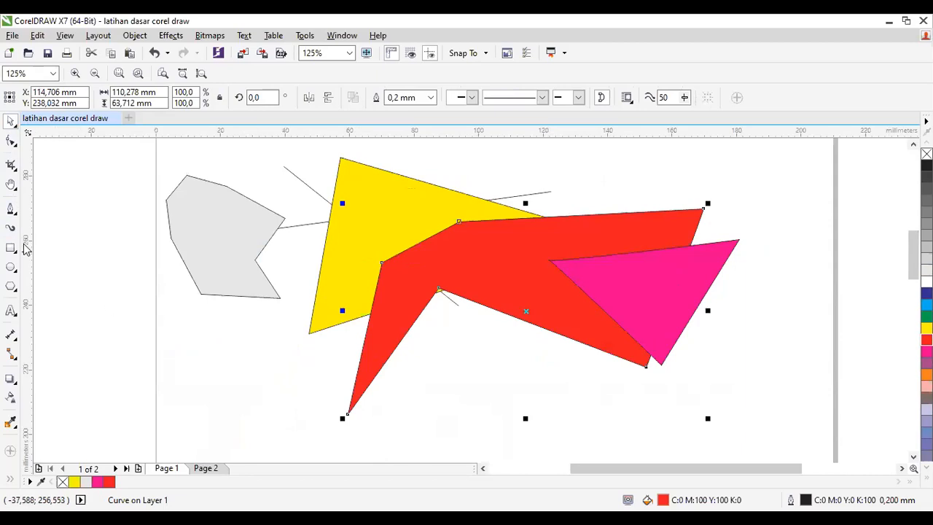
# Step: Draw an open four-node Pen path about 25 × 23 mm below the grey polygon
pyautogui.click(10, 209)
pyautogui.click(193, 394)
pyautogui.click(268, 401)
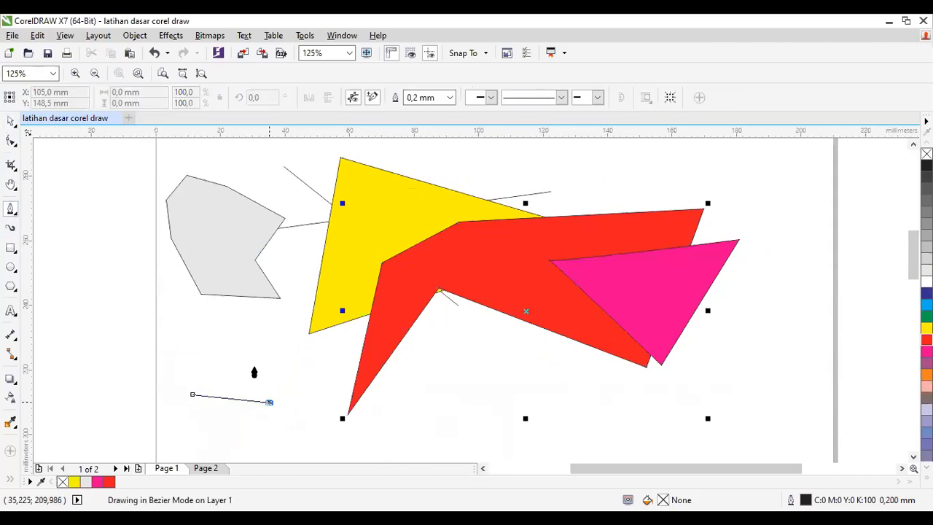
pyautogui.click(216, 328)
pyautogui.doubleClick(188, 350)
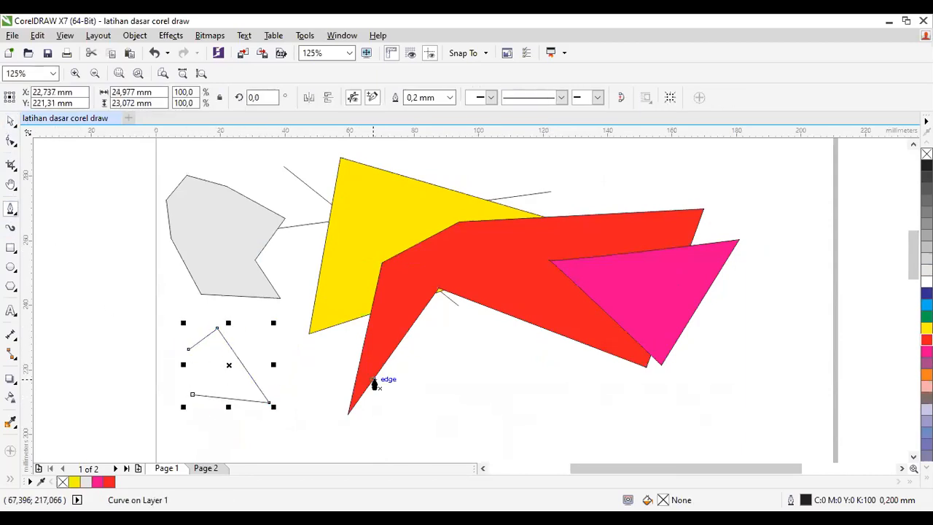
# Step: Assign a red fill to the small four-node path and close it by joining its two end nodes
pyautogui.click(926, 340)
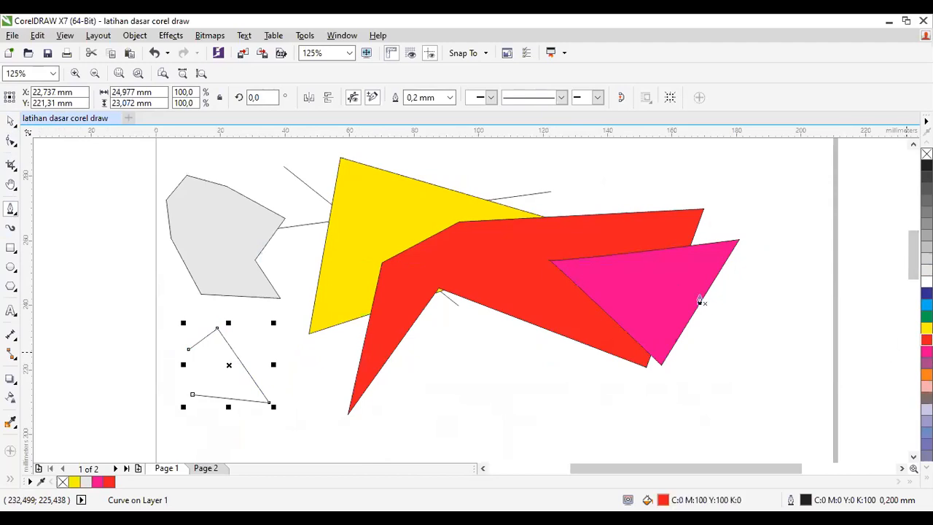
pyautogui.click(188, 349)
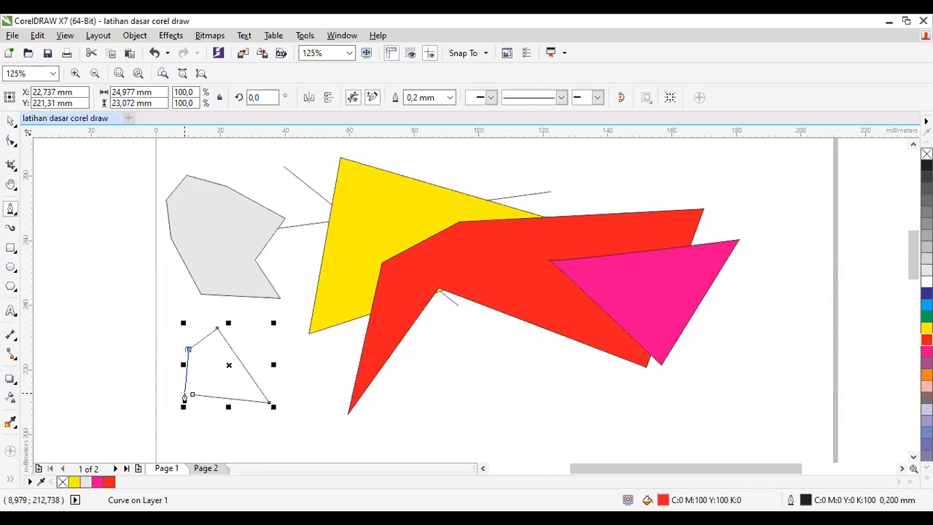
pyautogui.click(189, 395)
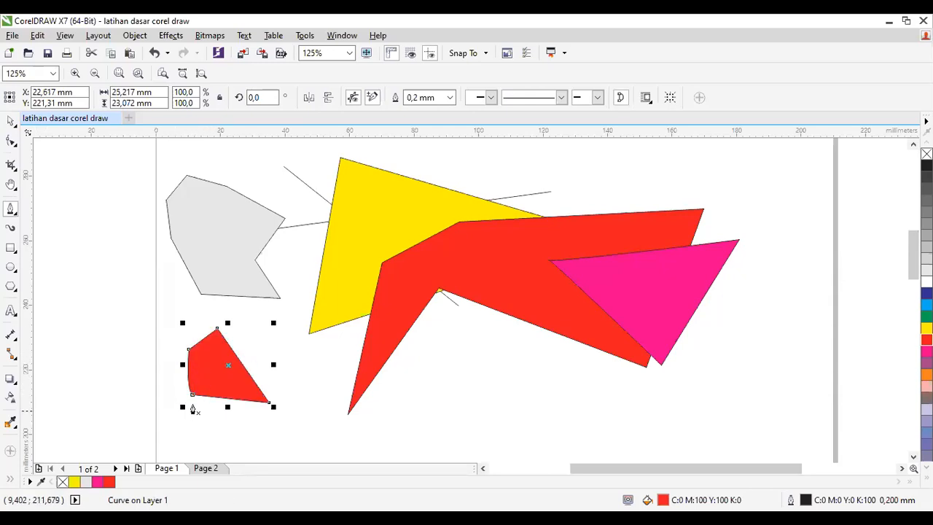
# Step: Draw an open three-node Pen path about 10 × 14 mm at the page's left edge and display the grouped line drawing tools
pyautogui.click(170, 303)
pyautogui.click(153, 254)
pyautogui.doubleClick(139, 302)
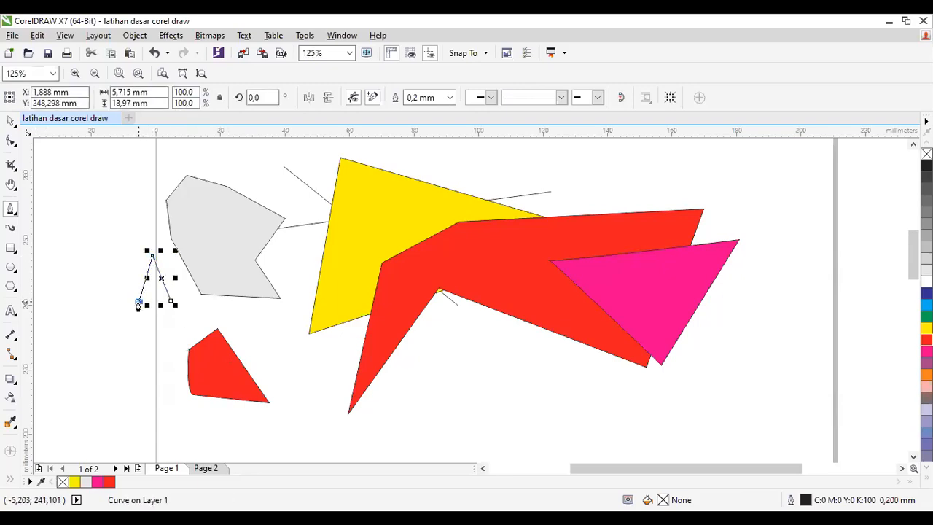
pyautogui.click(10, 211)
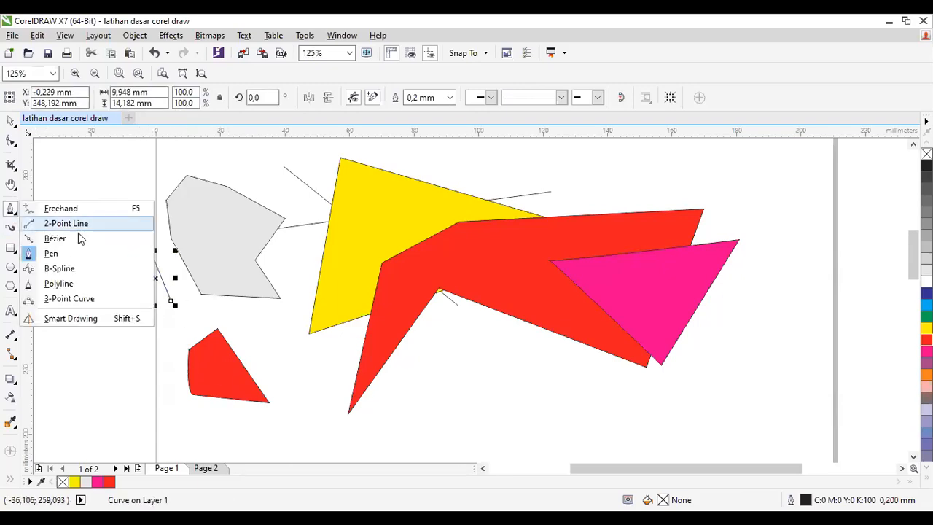
# Step: Draw an open B-Spline curve about 51 × 27 mm around the small red four-node shape
pyautogui.click(94, 268)
pyautogui.click(248, 343)
pyautogui.click(339, 346)
pyautogui.click(278, 433)
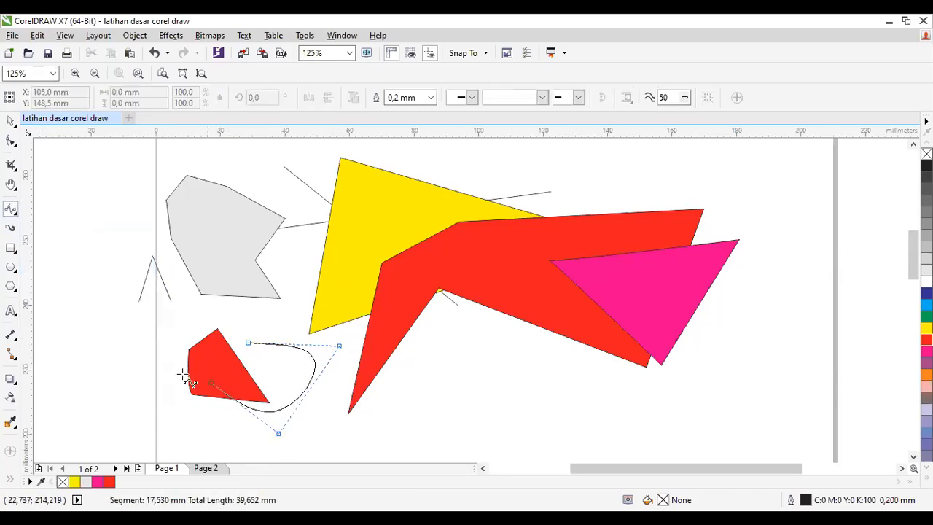
pyautogui.click(123, 394)
pyautogui.click(170, 311)
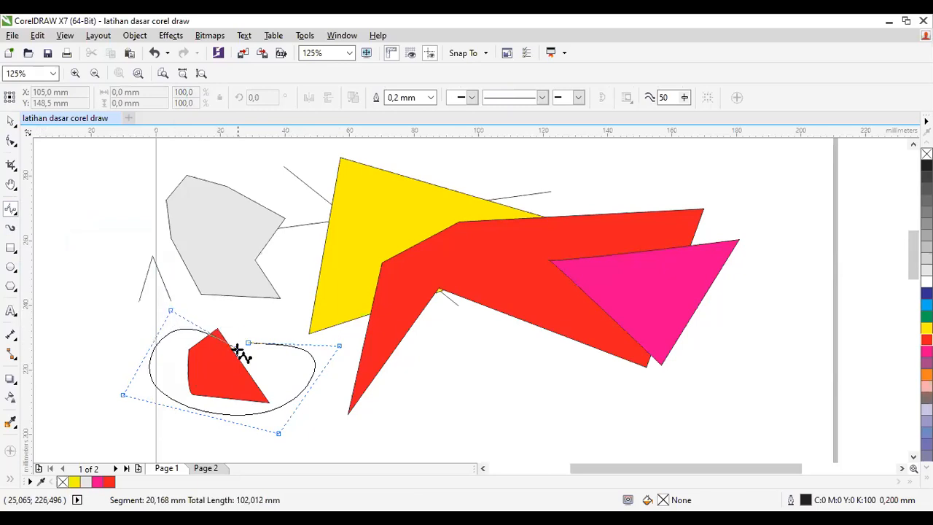
pyautogui.click(246, 344)
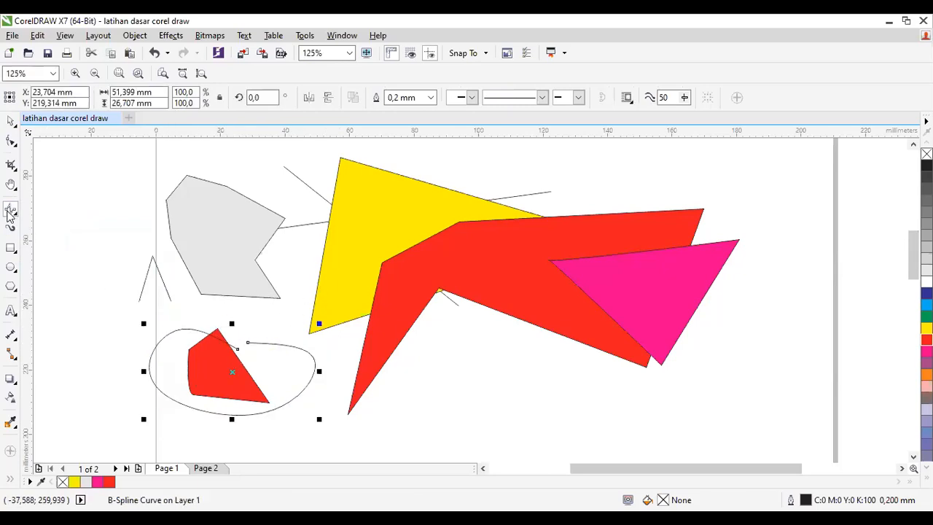
# Step: Draw an irregular freeform path about 58 × 66 mm with the Polyline tool, ending in a straight segment below the shapes
pyautogui.click(9, 211)
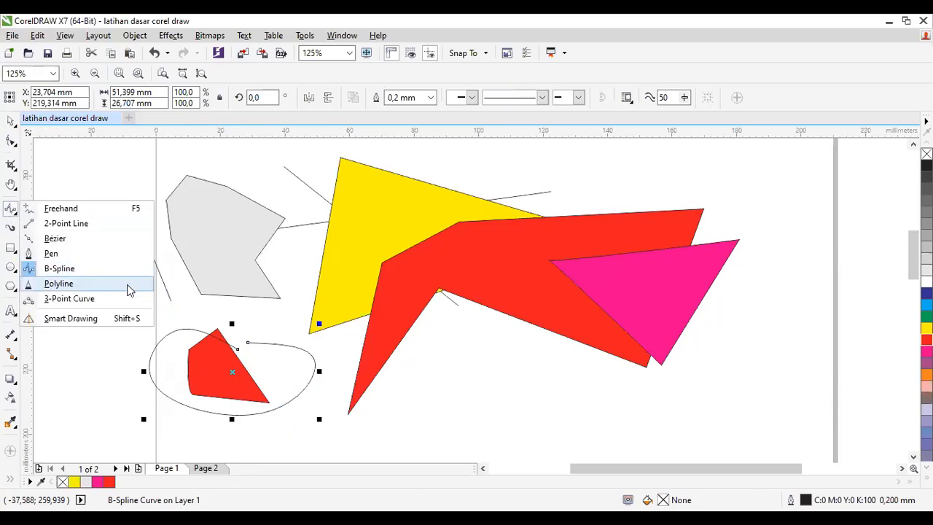
pyautogui.click(128, 285)
pyautogui.moveTo(363, 277)
pyautogui.mouseDown()
pyautogui.moveTo(382, 297)
pyautogui.moveTo(435, 431)
pyautogui.moveTo(368, 417)
pyautogui.moveTo(343, 324)
pyautogui.moveTo(376, 357)
pyautogui.moveTo(369, 379)
pyautogui.moveTo(415, 382)
pyautogui.moveTo(406, 384)
pyautogui.moveTo(477, 340)
pyautogui.moveTo(423, 393)
pyautogui.moveTo(529, 410)
pyautogui.moveTo(489, 422)
pyautogui.moveTo(493, 428)
pyautogui.moveTo(435, 397)
pyautogui.moveTo(423, 444)
pyautogui.moveTo(430, 436)
pyautogui.moveTo(429, 461)
pyautogui.mouseUp()
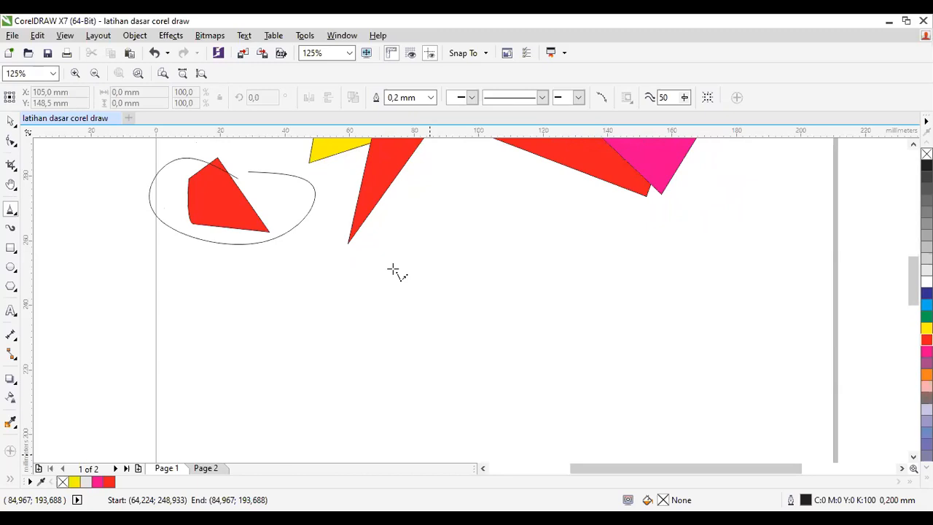
# Step: Draw two 3-Point Curves in the empty area below the shapes, about 83 × 42 mm and 75 × 40 mm
pyautogui.click(11, 210)
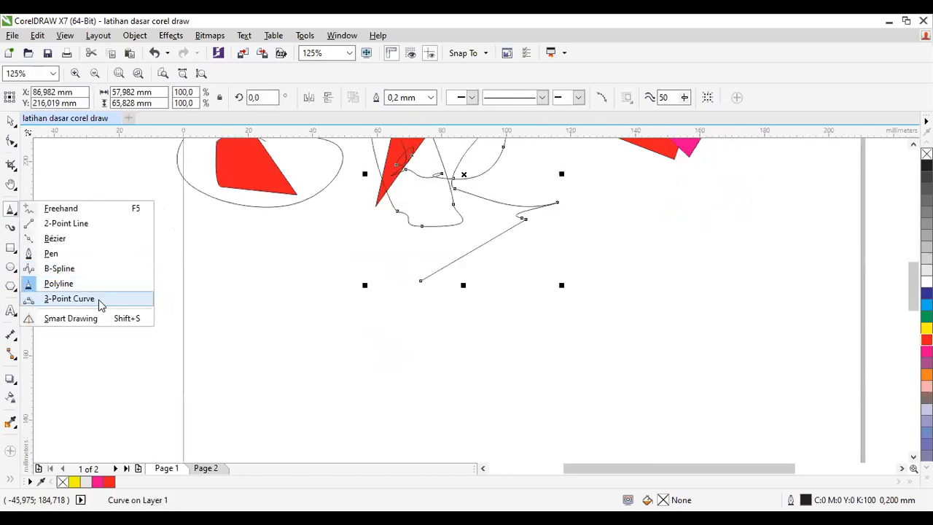
pyautogui.click(69, 299)
pyautogui.press('Escape')
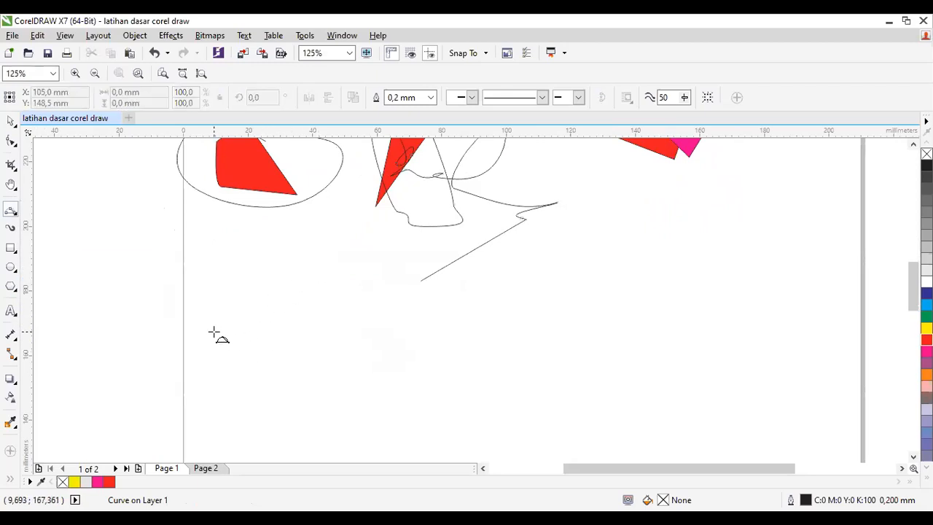
pyautogui.moveTo(184, 361); pyautogui.dragTo(328, 254)
pyautogui.click(456, 375)
pyautogui.moveTo(555, 360); pyautogui.dragTo(758, 355)
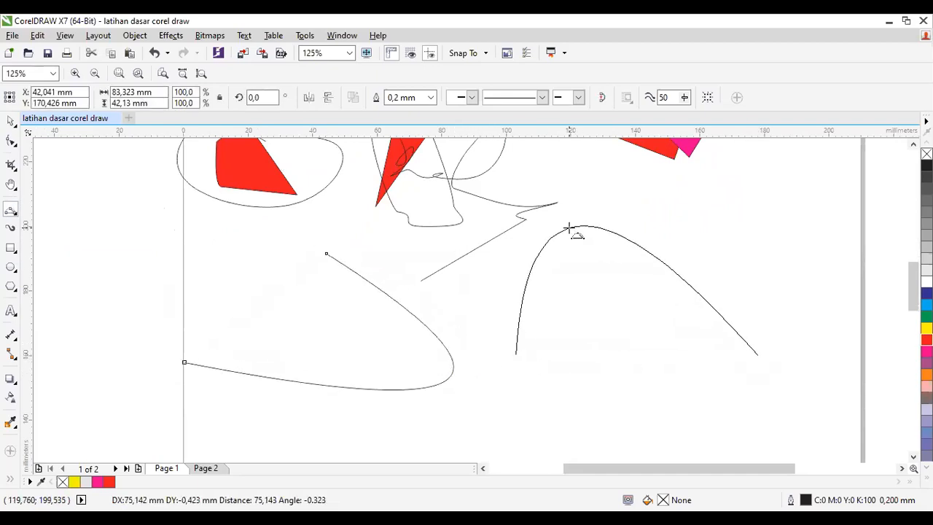
pyautogui.click(567, 228)
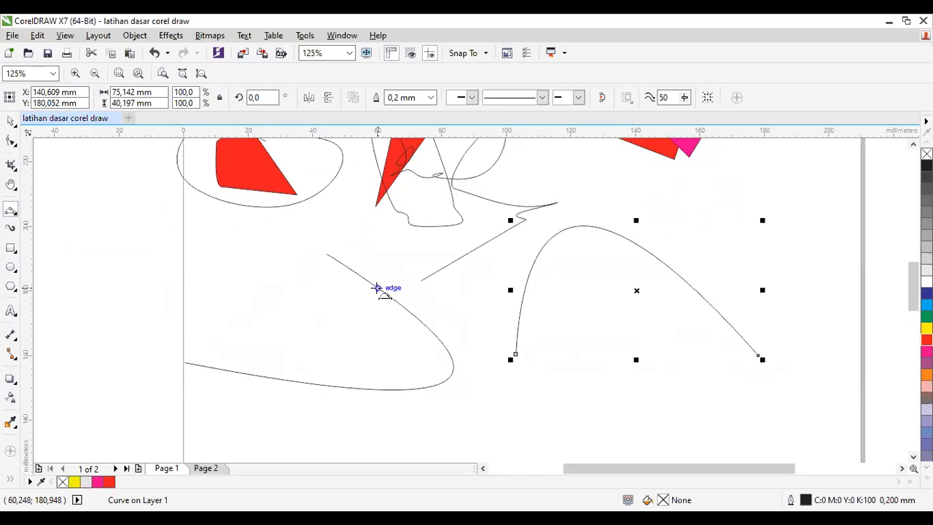
# Step: Review the grouped line drawing tools and activate the Freehand tool
pyautogui.click(12, 213)
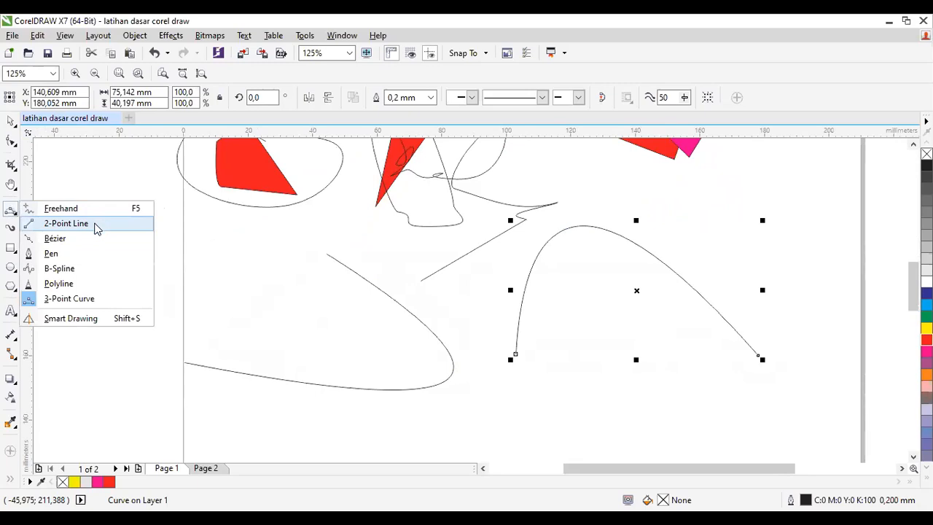
pyautogui.click(9, 211)
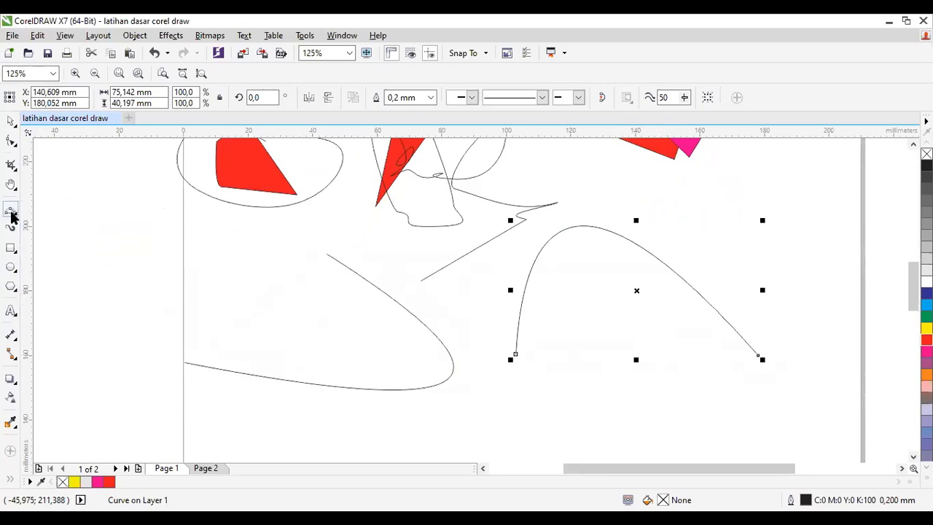
pyautogui.click(11, 216)
pyautogui.click(48, 212)
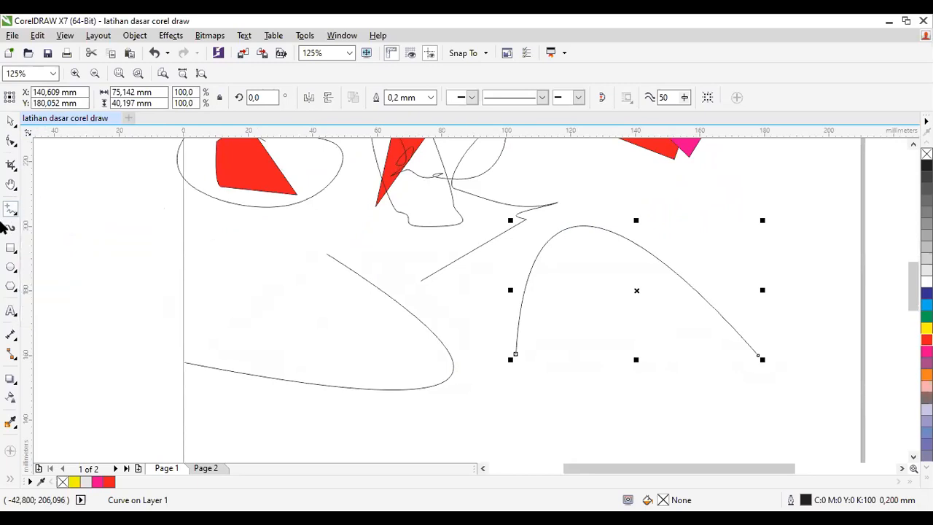
pyautogui.click(14, 217)
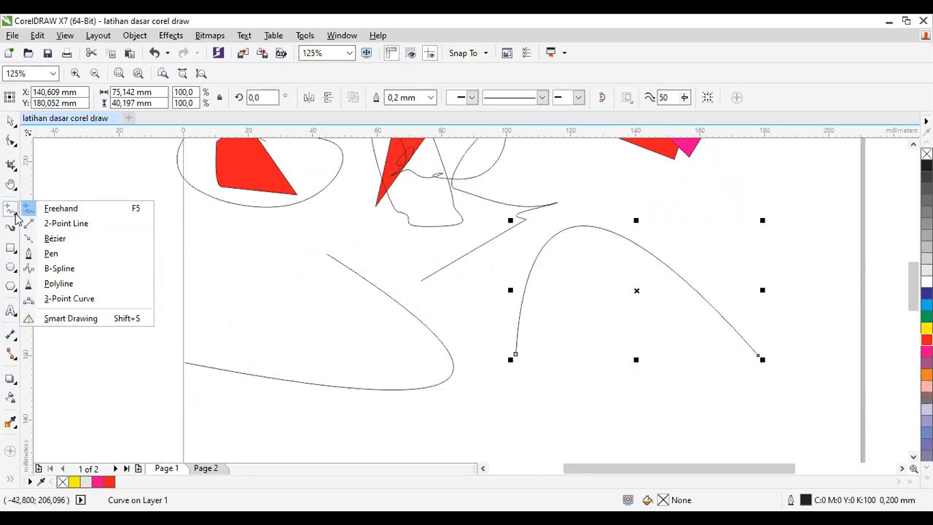
pyautogui.click(70, 210)
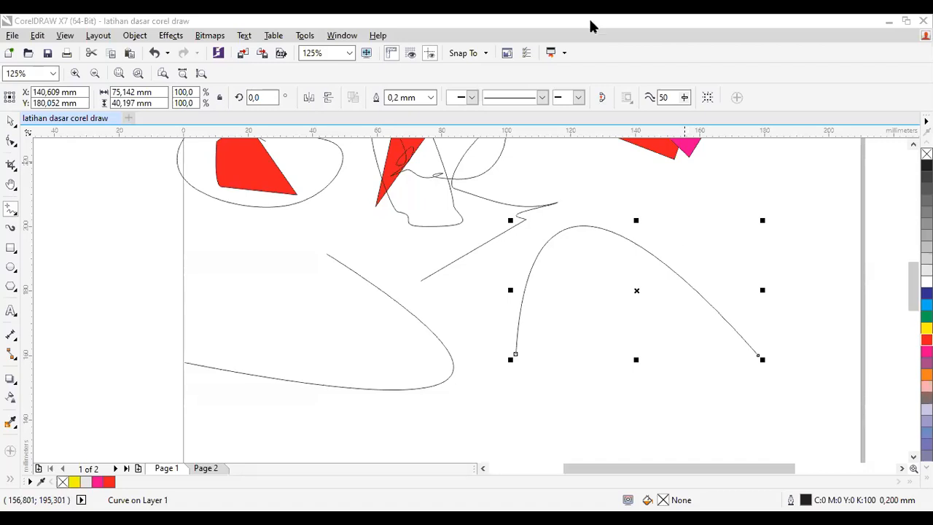
# Step: Select all practice lines and shapes on Page 1 and delete them
pyautogui.click(7, 121)
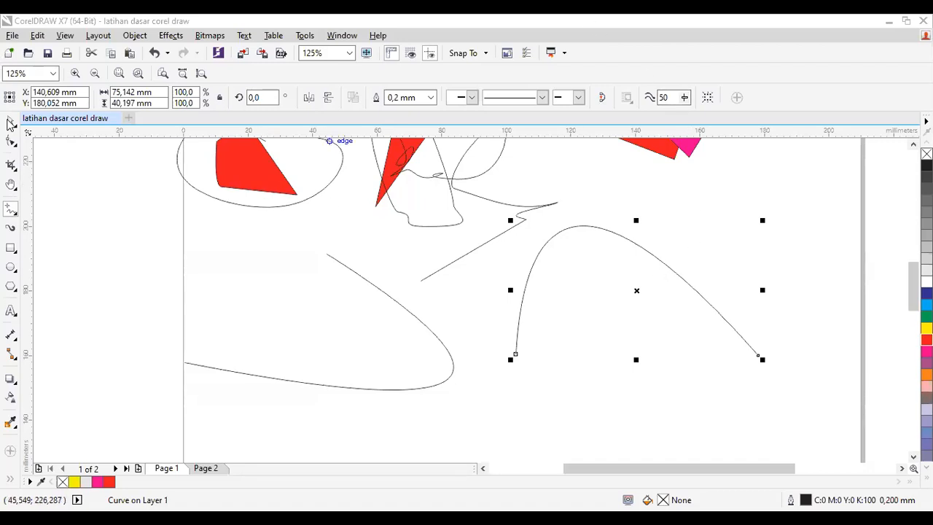
pyautogui.hotkey('ctrl', 'a')
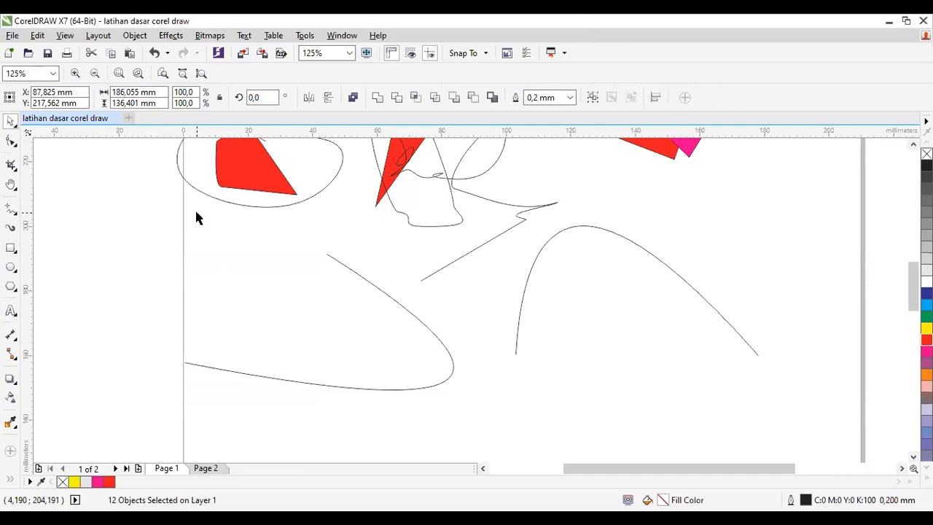
pyautogui.press('Delete')
# Step: Draw a wavy 10 mm Artistic Media preset stroke, and switch to the twisted round-ended preset for two more strokes beneath it
pyautogui.click(11, 227)
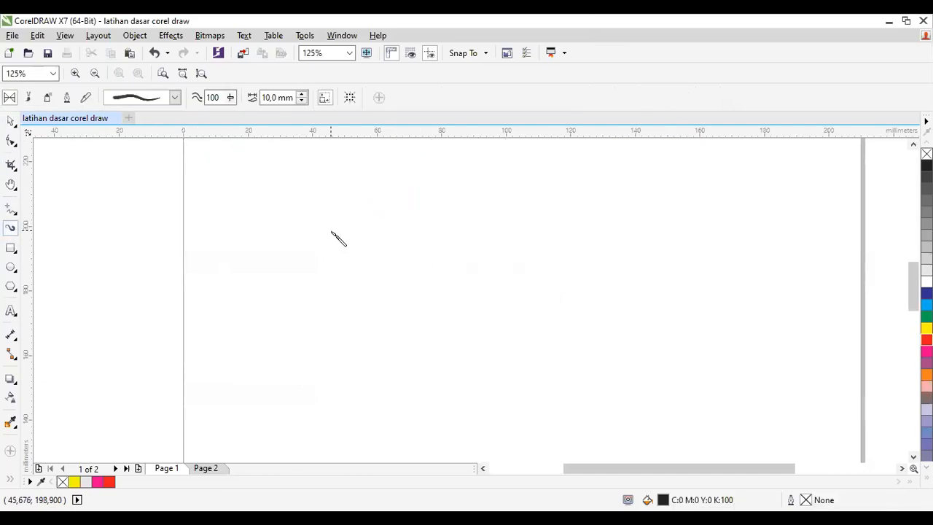
pyautogui.moveTo(259, 265)
pyautogui.mouseDown()
pyautogui.moveTo(291, 237)
pyautogui.moveTo(401, 234)
pyautogui.moveTo(436, 271)
pyautogui.moveTo(532, 280)
pyautogui.moveTo(541, 241)
pyautogui.mouseUp()
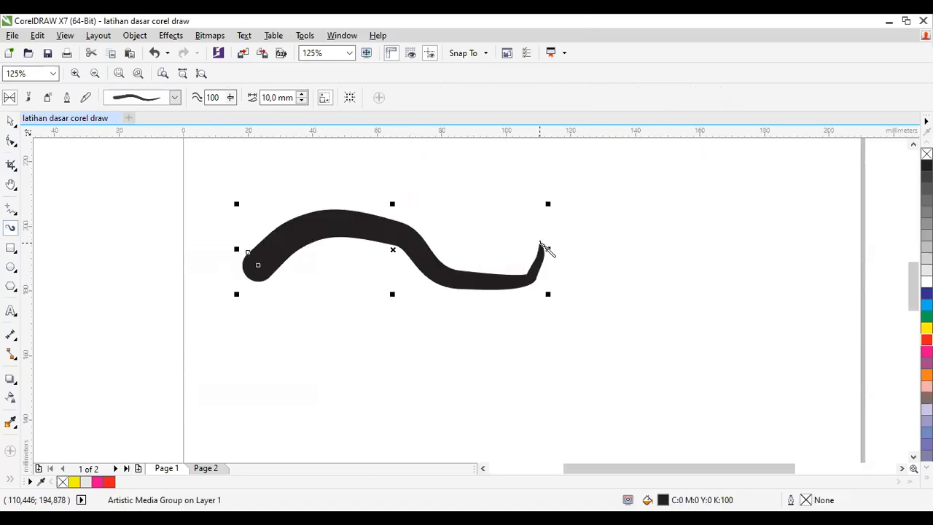
pyautogui.click(175, 102)
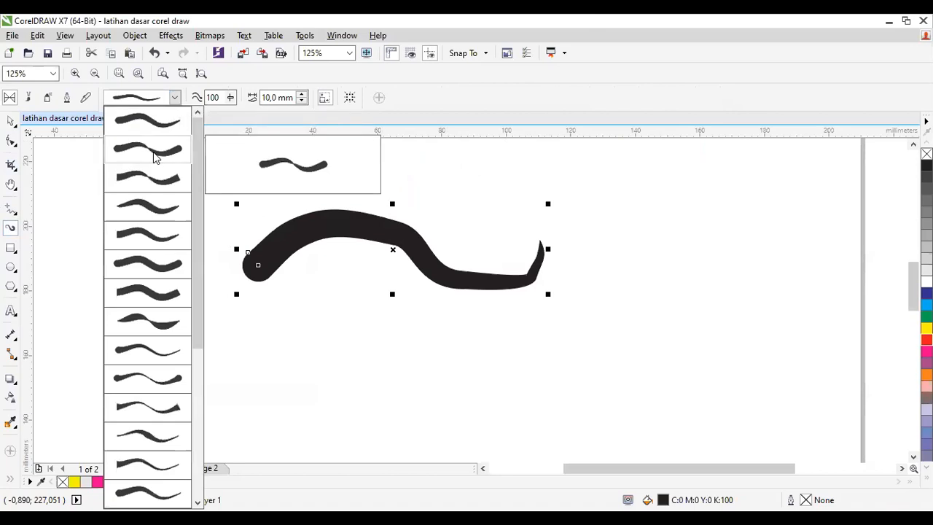
pyautogui.click(152, 156)
pyautogui.moveTo(297, 384)
pyautogui.mouseDown()
pyautogui.moveTo(341, 361)
pyautogui.moveTo(386, 370)
pyautogui.moveTo(466, 343)
pyautogui.mouseUp()
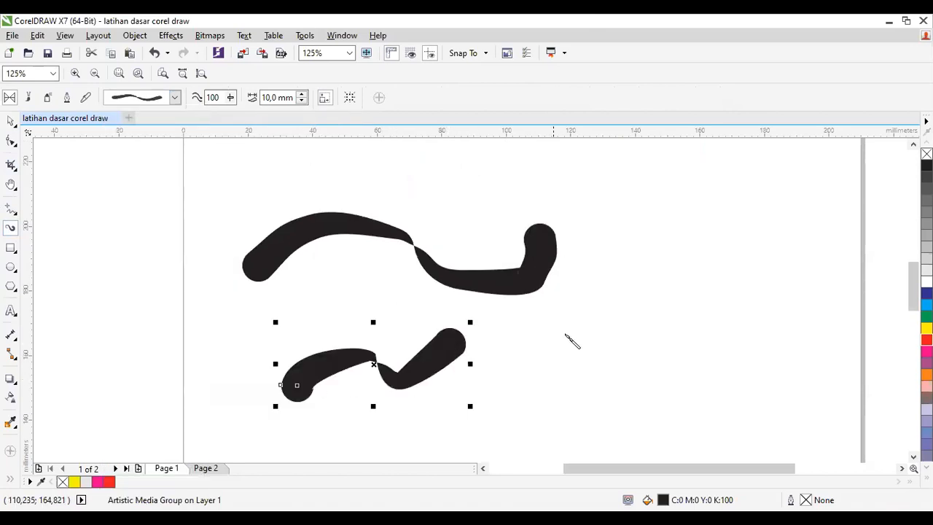
pyautogui.moveTo(518, 320); pyautogui.dragTo(380, 305)
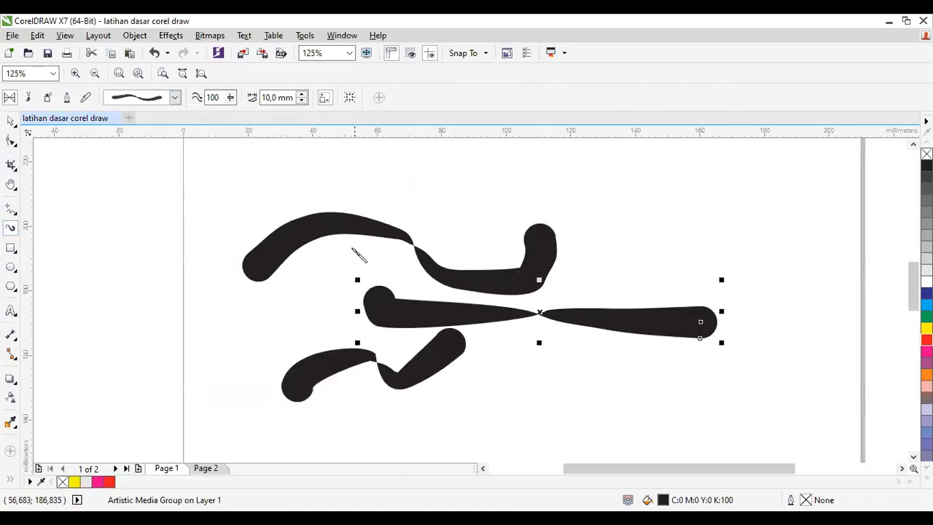
# Step: Choose the twisted flat-ended preset and draw a curved 10 mm Artistic Media stroke across the existing strokes
pyautogui.click(175, 97)
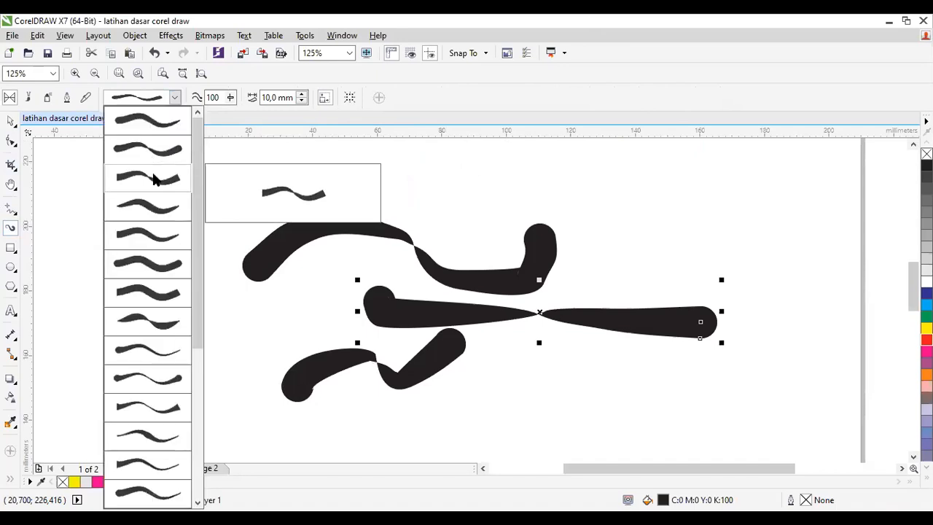
pyautogui.click(163, 180)
pyautogui.moveTo(280, 319)
pyautogui.mouseDown()
pyautogui.moveTo(395, 273)
pyautogui.moveTo(479, 299)
pyautogui.moveTo(599, 237)
pyautogui.mouseUp()
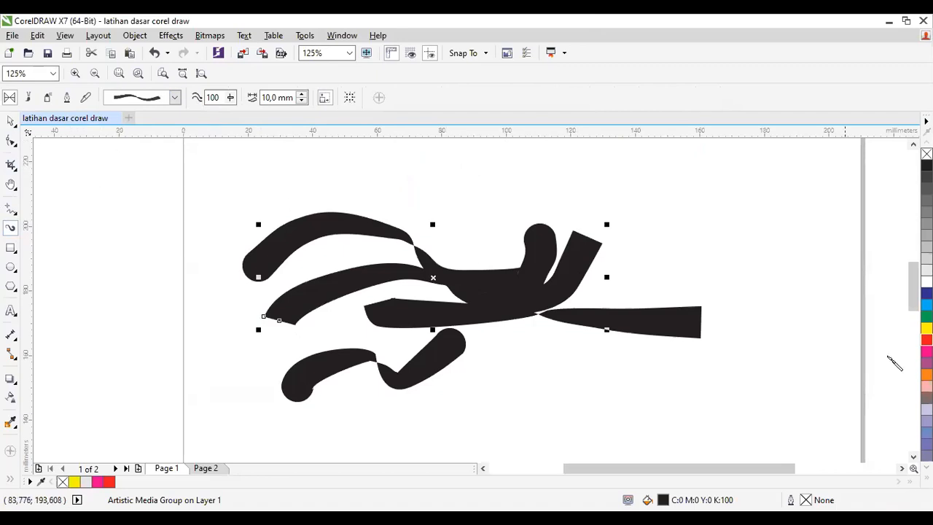
# Step: Try a red outline on the newest stroke, undo it and fill the stroke with red instead
pyautogui.rightClick(926, 339)
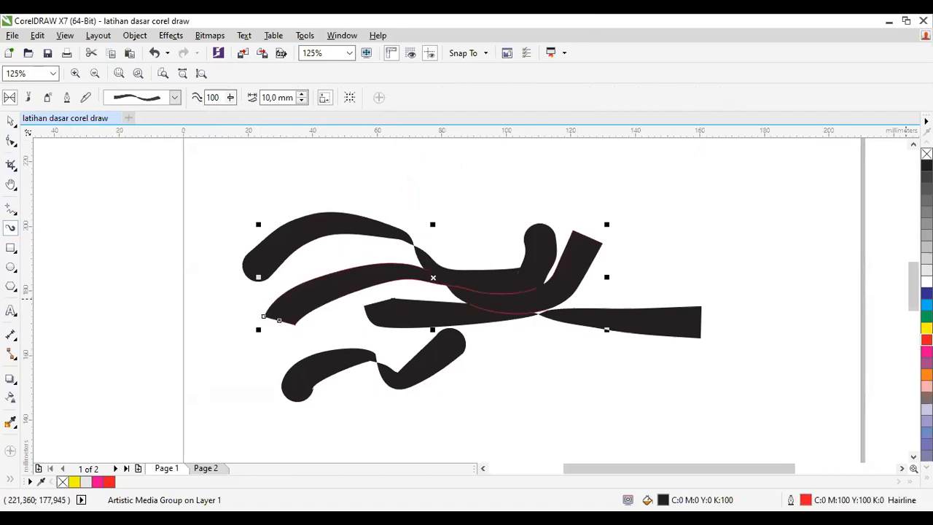
pyautogui.hotkey('ctrl', 'z')
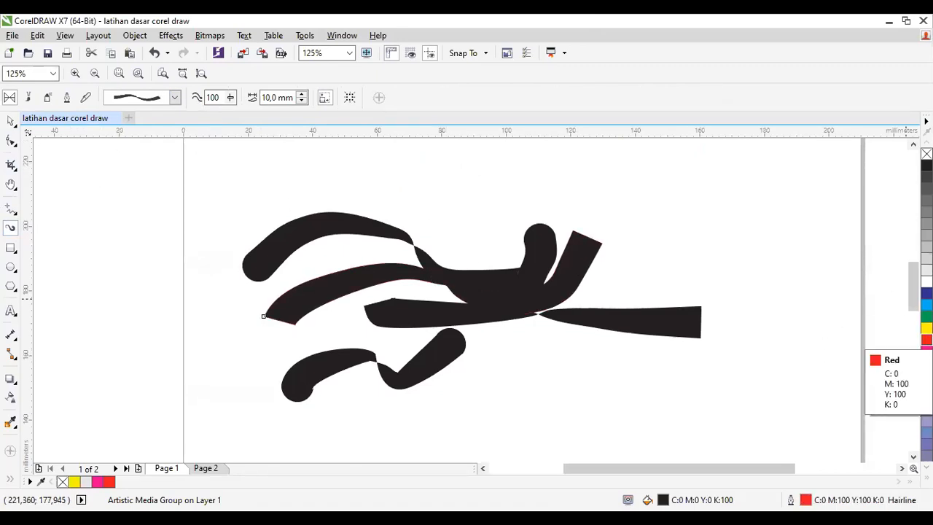
pyautogui.click(927, 340)
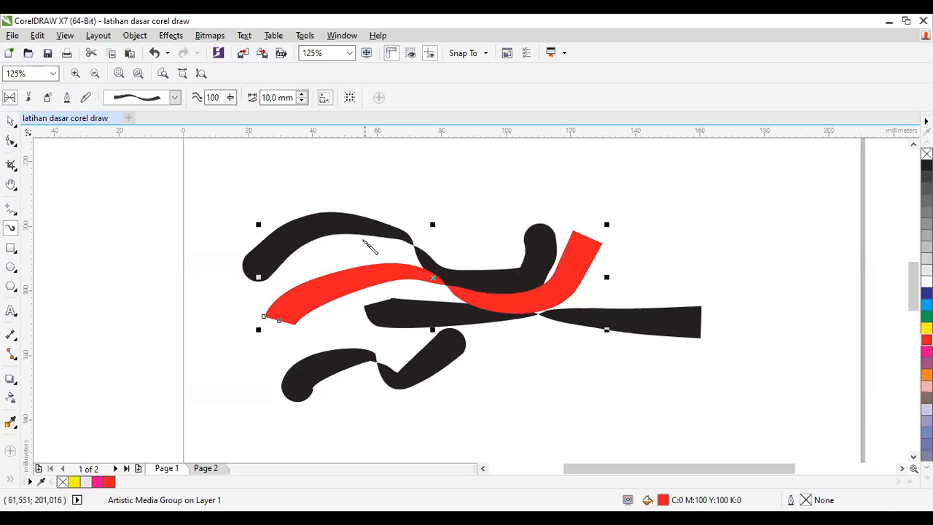
# Step: Draw several zigzag Calligraphic Artistic Media strokes over the existing ones with 10 mm width and a 45° angle
pyautogui.click(11, 122)
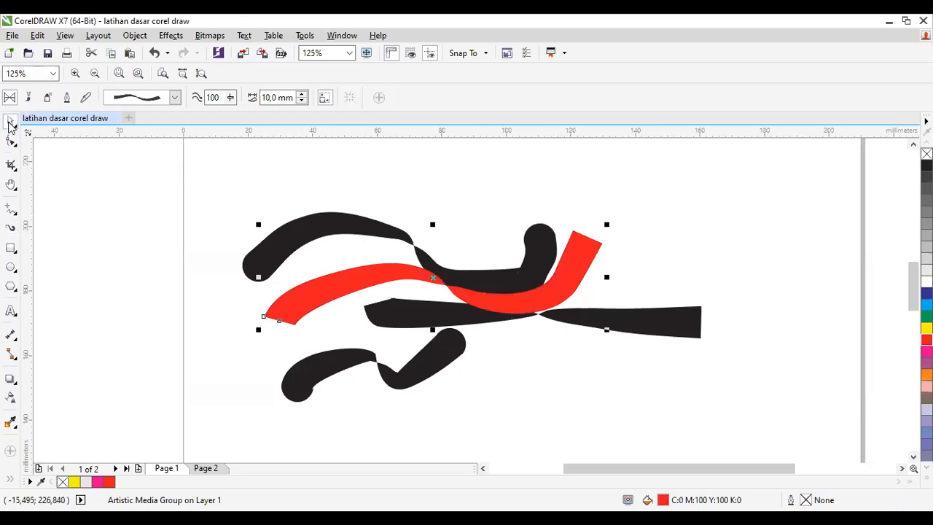
pyautogui.click(67, 98)
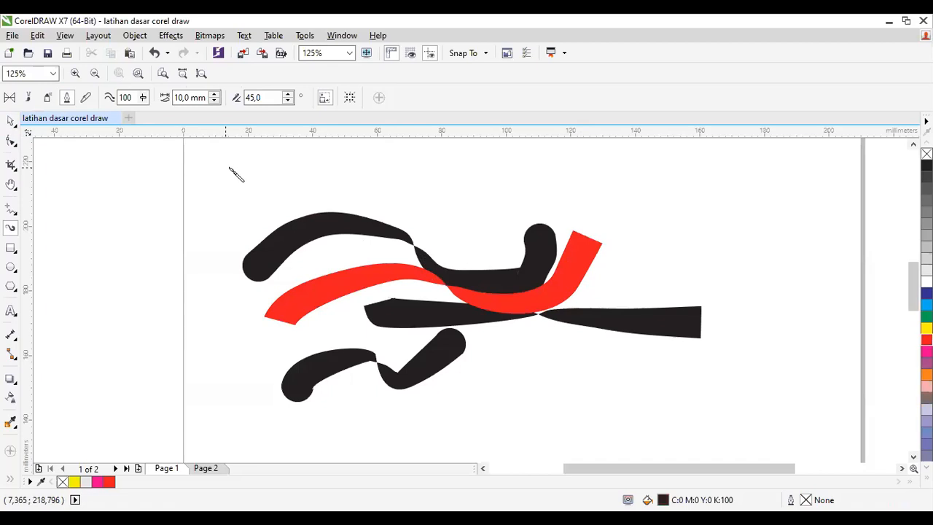
pyautogui.moveTo(237, 169)
pyautogui.mouseDown()
pyautogui.moveTo(334, 164)
pyautogui.moveTo(369, 177)
pyautogui.moveTo(366, 190)
pyautogui.moveTo(474, 169)
pyautogui.moveTo(490, 144)
pyautogui.moveTo(460, 183)
pyautogui.moveTo(527, 172)
pyautogui.moveTo(516, 199)
pyautogui.moveTo(554, 185)
pyautogui.moveTo(568, 196)
pyautogui.moveTo(655, 203)
pyautogui.moveTo(436, 303)
pyautogui.moveTo(320, 198)
pyautogui.mouseUp()
pyautogui.moveTo(829, 264)
pyautogui.mouseDown()
pyautogui.moveTo(728, 247)
pyautogui.moveTo(675, 258)
pyautogui.moveTo(672, 241)
pyautogui.moveTo(611, 265)
pyautogui.moveTo(599, 243)
pyautogui.moveTo(542, 259)
pyautogui.moveTo(516, 253)
pyautogui.moveTo(539, 268)
pyautogui.moveTo(538, 279)
pyautogui.moveTo(507, 261)
pyautogui.mouseUp()
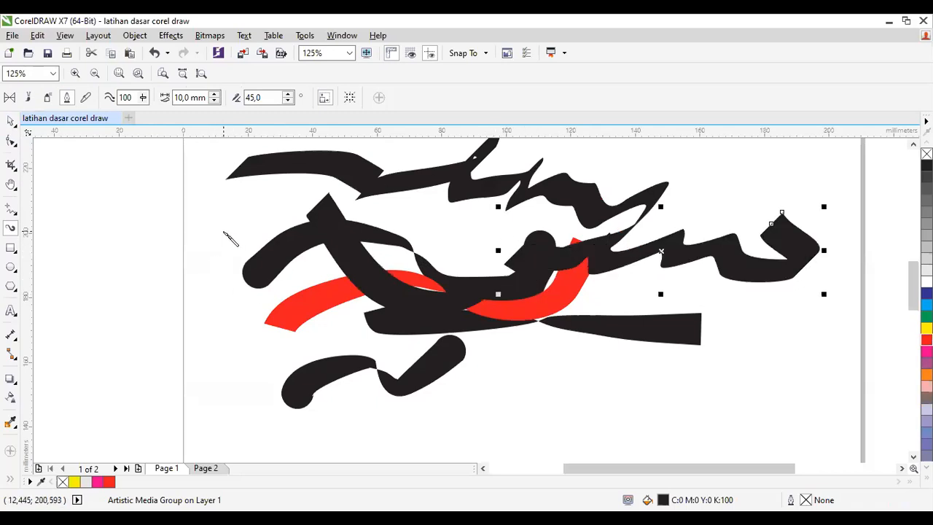
# Step: Select all the Artistic Media strokes on the page and delete them
pyautogui.click(11, 121)
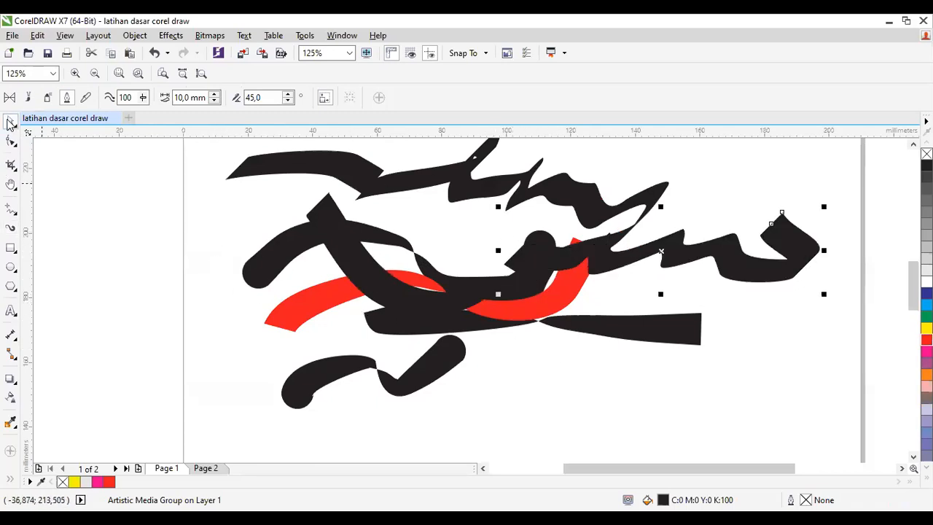
pyautogui.doubleClick(10, 121)
pyautogui.press('Delete')
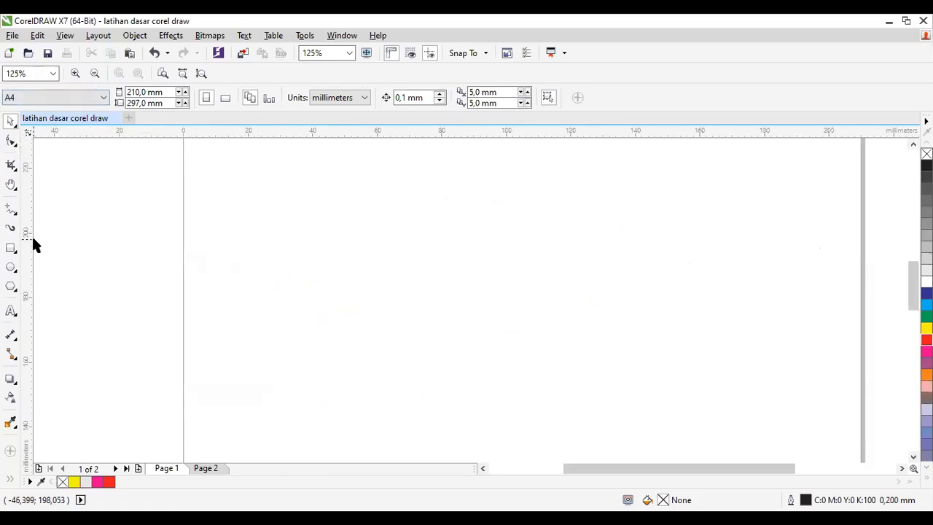
# Step: Draw large Arabic-style lettering with 10 mm, 45° Calligraphic strokes, adding a dot below it and a zigzag mark above it
pyautogui.click(11, 227)
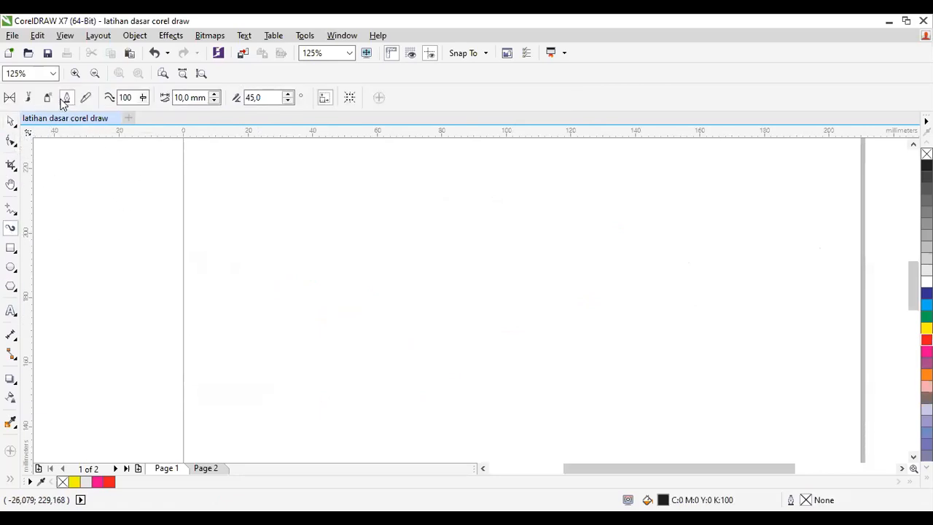
pyautogui.moveTo(691, 211)
pyautogui.mouseDown()
pyautogui.moveTo(688, 237)
pyautogui.moveTo(629, 220)
pyautogui.moveTo(627, 210)
pyautogui.moveTo(584, 233)
pyautogui.moveTo(562, 198)
pyautogui.moveTo(514, 232)
pyautogui.moveTo(496, 197)
pyautogui.moveTo(492, 215)
pyautogui.moveTo(466, 235)
pyautogui.moveTo(490, 234)
pyautogui.moveTo(343, 236)
pyautogui.moveTo(323, 219)
pyautogui.moveTo(341, 238)
pyautogui.moveTo(329, 256)
pyautogui.moveTo(302, 234)
pyautogui.moveTo(291, 261)
pyautogui.moveTo(324, 407)
pyautogui.moveTo(284, 436)
pyautogui.mouseUp()
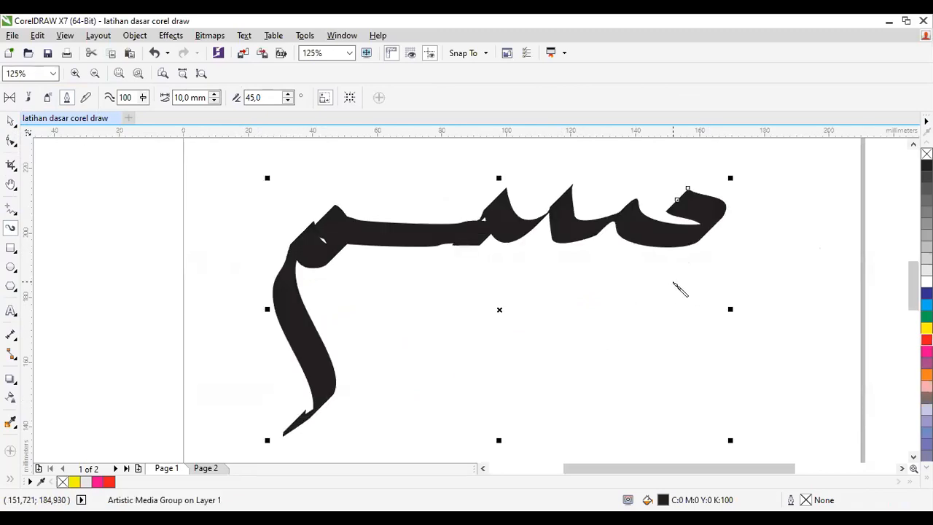
pyautogui.moveTo(703, 254); pyautogui.dragTo(660, 286)
pyautogui.moveTo(436, 149)
pyautogui.mouseDown()
pyautogui.moveTo(419, 189)
pyautogui.moveTo(464, 167)
pyautogui.moveTo(470, 178)
pyautogui.moveTo(543, 138)
pyautogui.mouseUp()
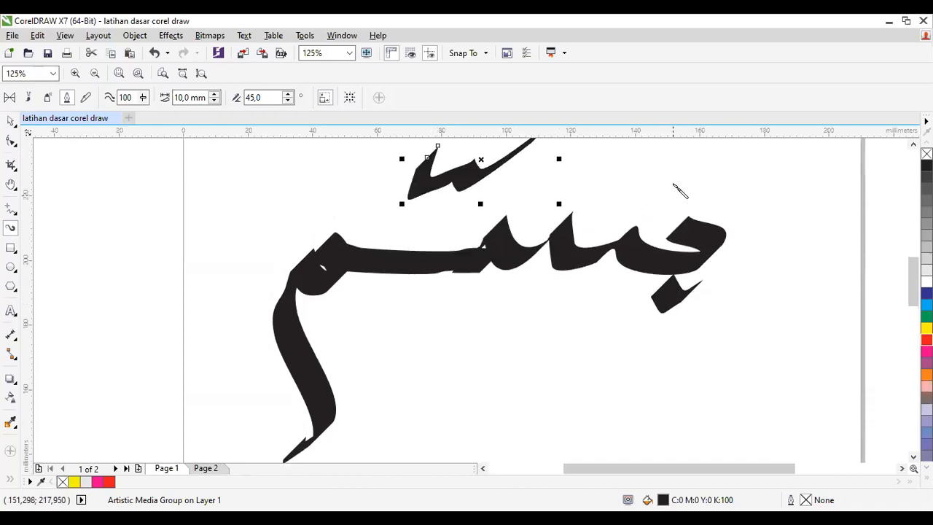
# Step: Clear the calligraphic lettering and its marks from the page
pyautogui.hotkey('ctrl', 'a')
pyautogui.press('Delete')
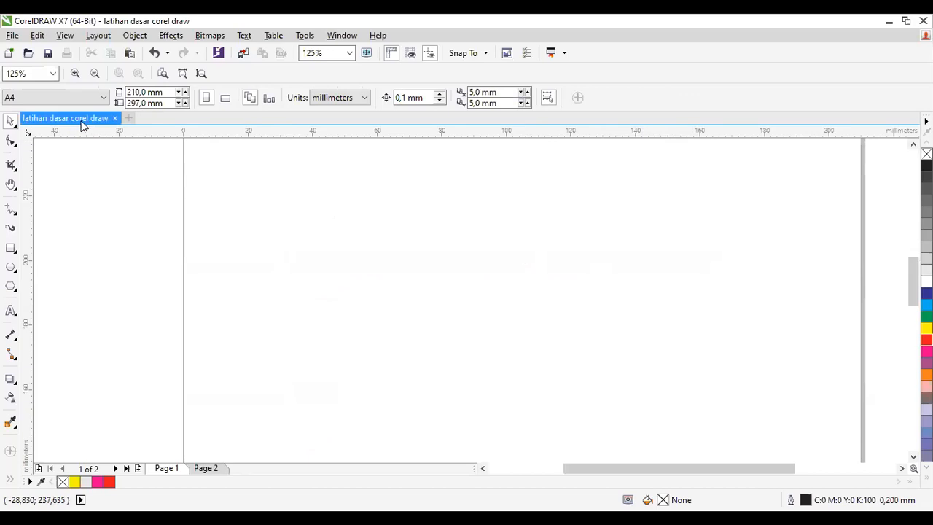
# Step: Draw a wavy Pressure Artistic Media stroke with 10 mm width and smoothing 100 across the upper part of the page
pyautogui.click(10, 228)
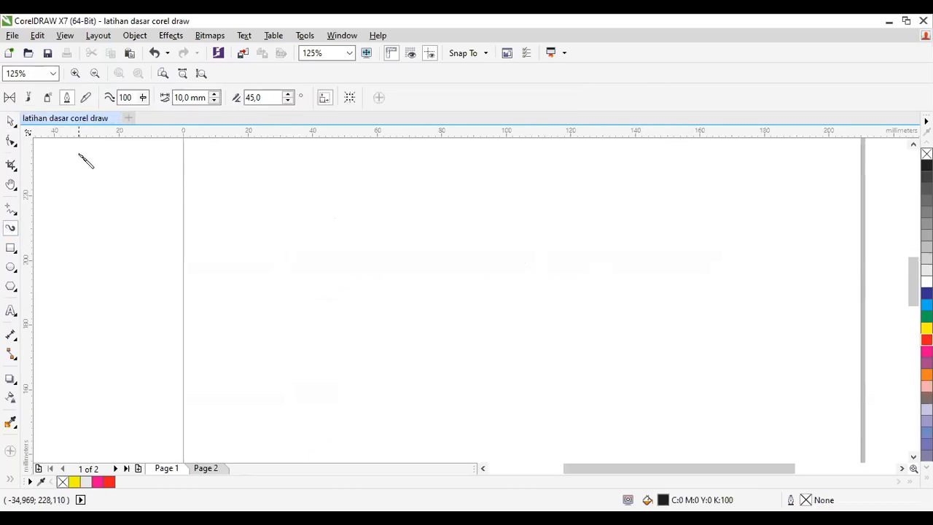
pyautogui.click(86, 99)
pyautogui.moveTo(248, 303)
pyautogui.mouseDown()
pyautogui.moveTo(447, 296)
pyautogui.moveTo(565, 215)
pyautogui.mouseUp()
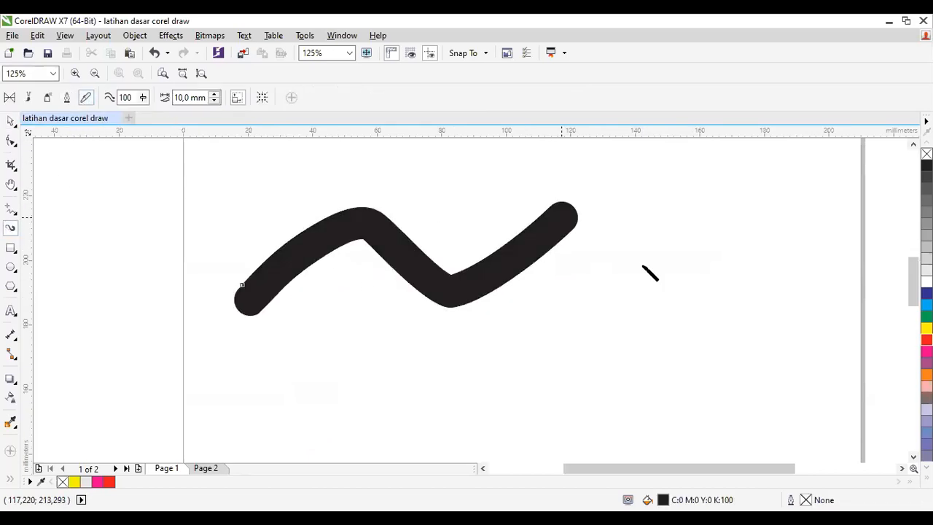
pyautogui.click(162, 101)
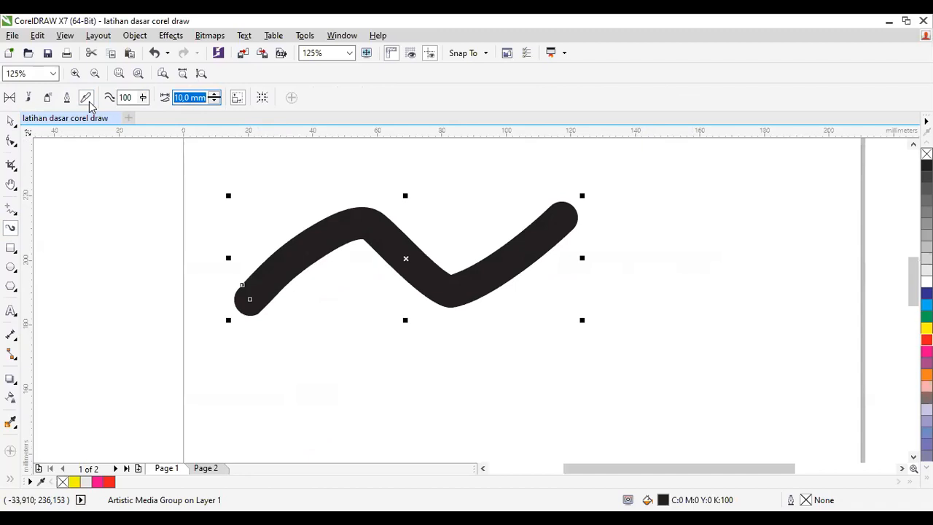
# Step: Spray several Brush Strokes images with the Artistic Media Sprayer above, beside and below the wavy black stroke
pyautogui.click(46, 100)
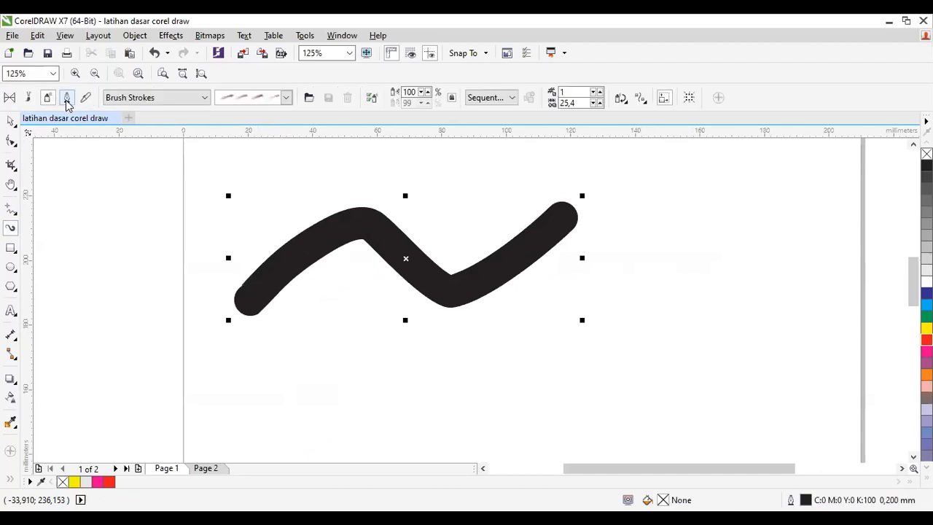
pyautogui.moveTo(268, 196); pyautogui.dragTo(436, 199)
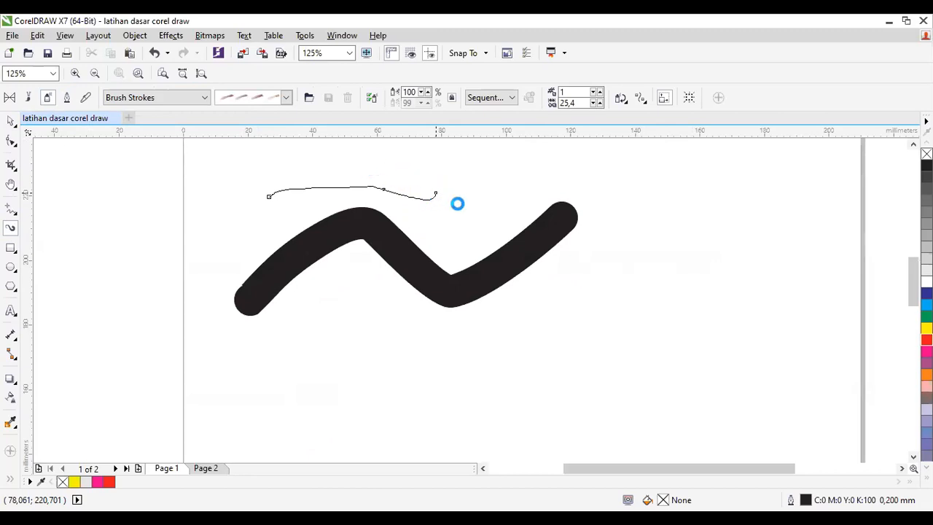
pyautogui.hotkey('alt', 'Tab')
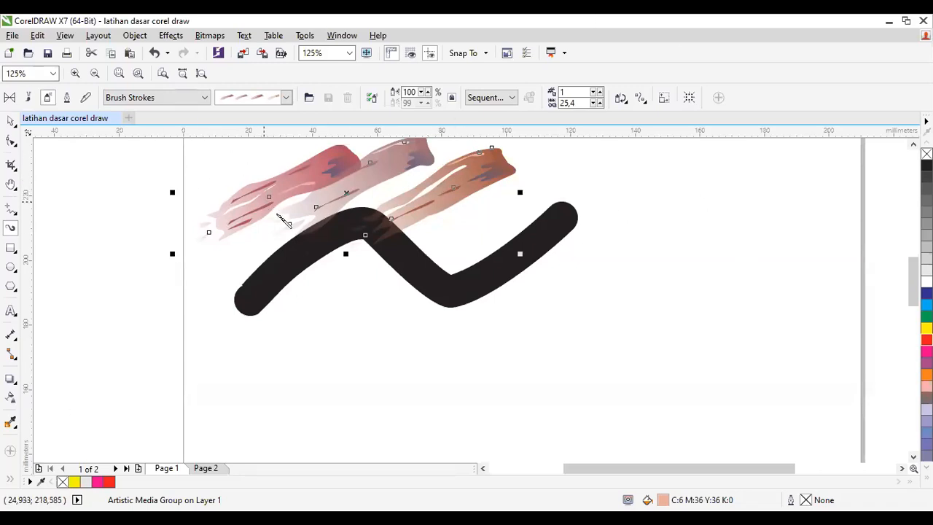
pyautogui.moveTo(697, 207); pyautogui.dragTo(622, 269)
pyautogui.moveTo(617, 333); pyautogui.dragTo(765, 257)
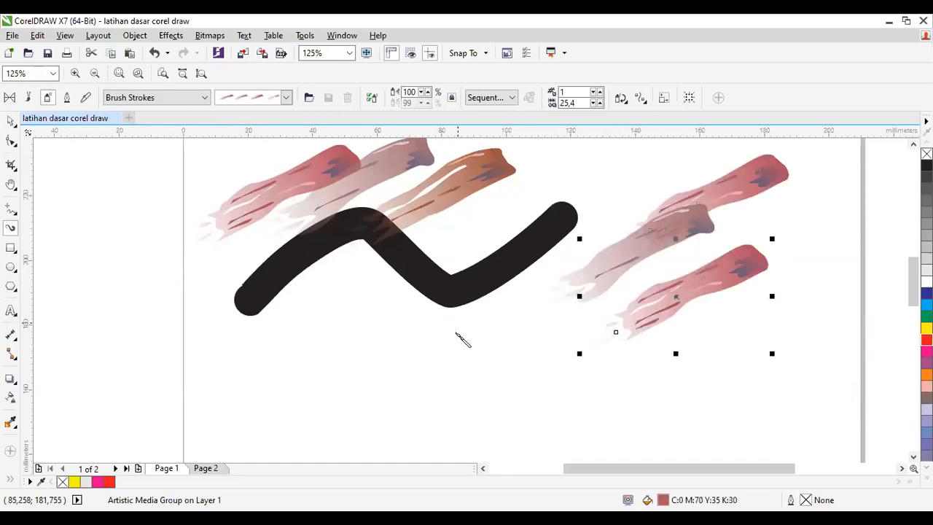
pyautogui.moveTo(393, 375); pyautogui.dragTo(543, 298)
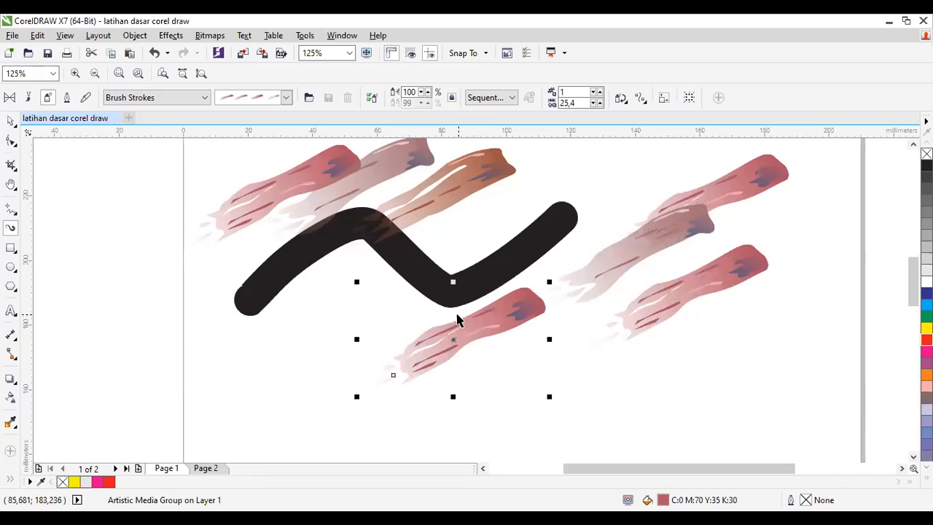
pyautogui.hotkey('ctrl', 'a')
pyautogui.press('Delete')
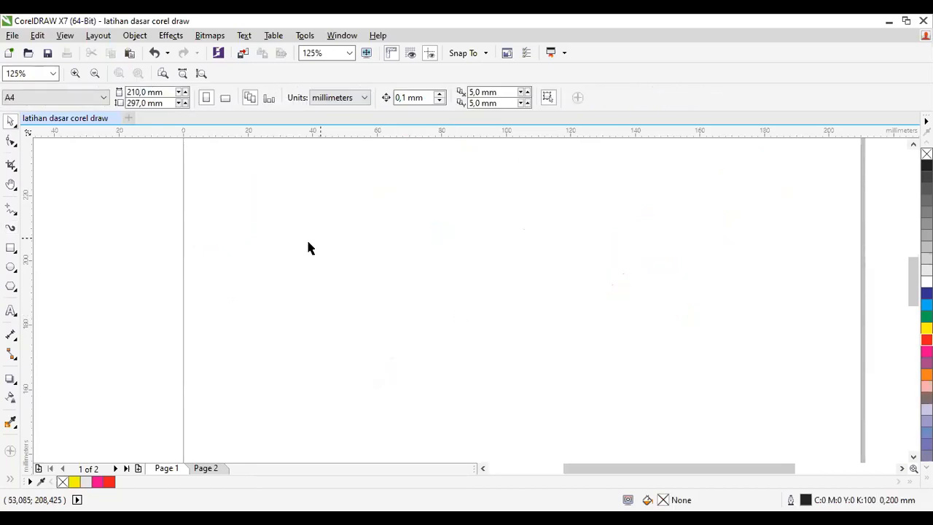
pyautogui.hotkey('ctrl', 'z')
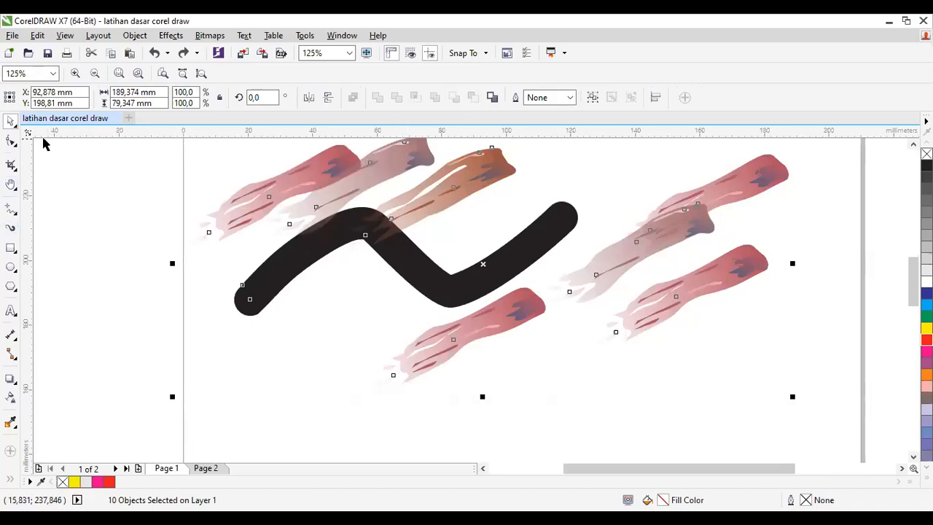
# Step: Paint multiple dashed Artistic Media Brush strokes over the page using the Artistic category and 10 mm width
pyautogui.click(12, 228)
pyautogui.click(28, 97)
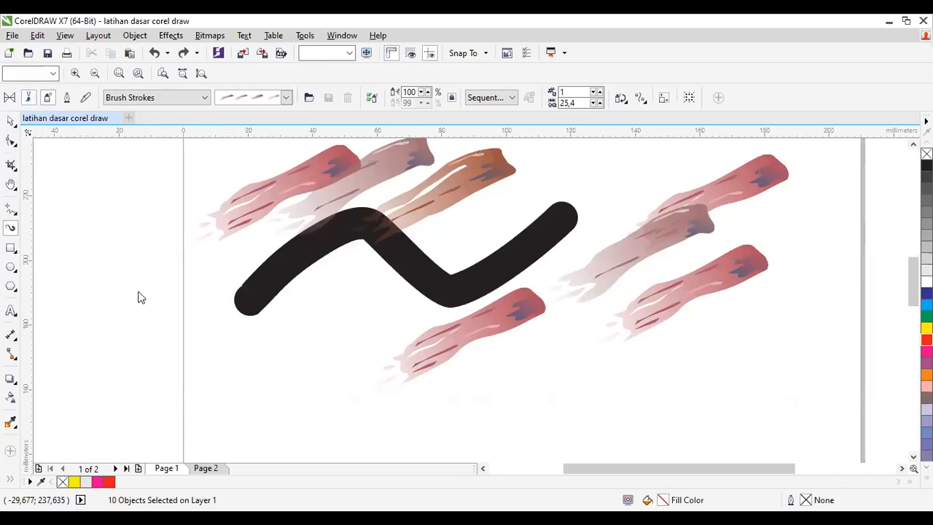
pyautogui.moveTo(161, 310); pyautogui.dragTo(321, 339)
pyautogui.moveTo(289, 378)
pyautogui.mouseDown()
pyautogui.moveTo(425, 395)
pyautogui.moveTo(682, 410)
pyautogui.mouseUp()
pyautogui.moveTo(656, 361)
pyautogui.mouseDown()
pyautogui.moveTo(568, 319)
pyautogui.moveTo(585, 281)
pyautogui.moveTo(553, 336)
pyautogui.moveTo(487, 361)
pyautogui.mouseUp()
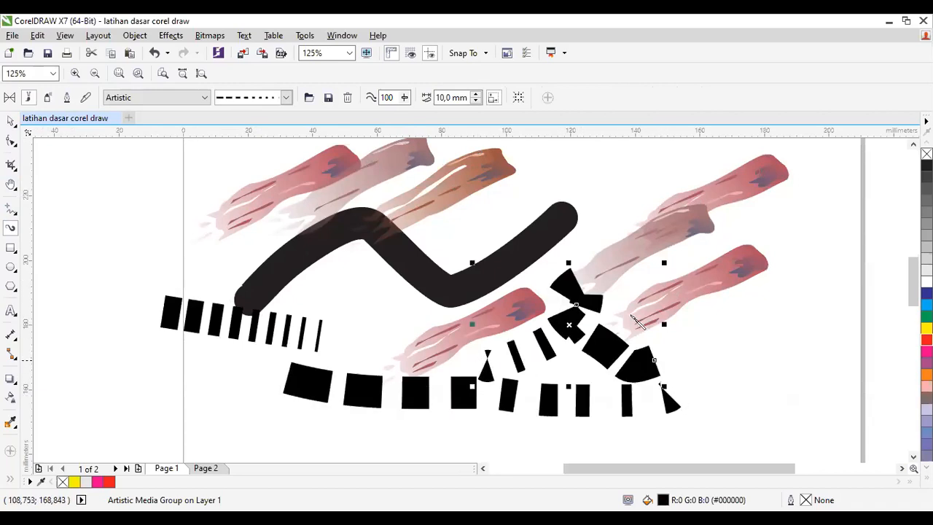
pyautogui.moveTo(188, 268); pyautogui.dragTo(541, 258)
pyautogui.moveTo(312, 337); pyautogui.dragTo(396, 332)
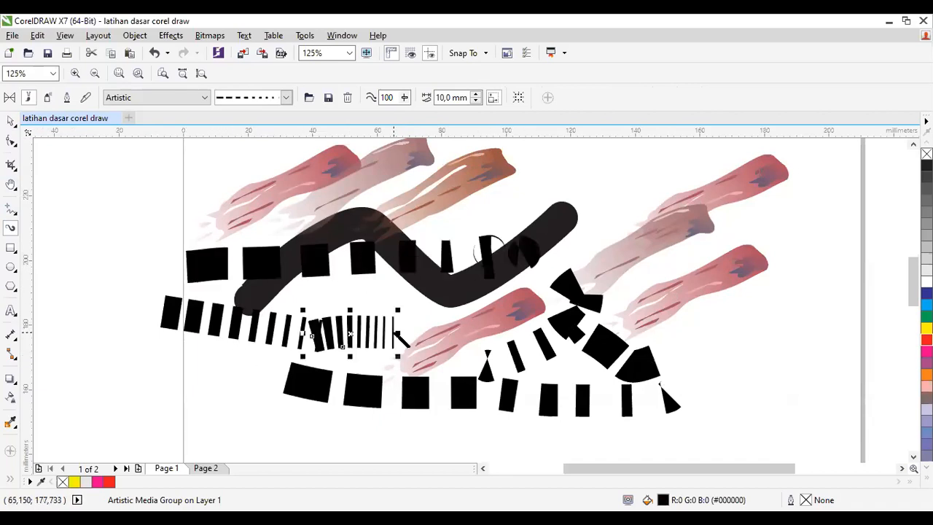
pyautogui.moveTo(357, 386); pyautogui.dragTo(344, 369)
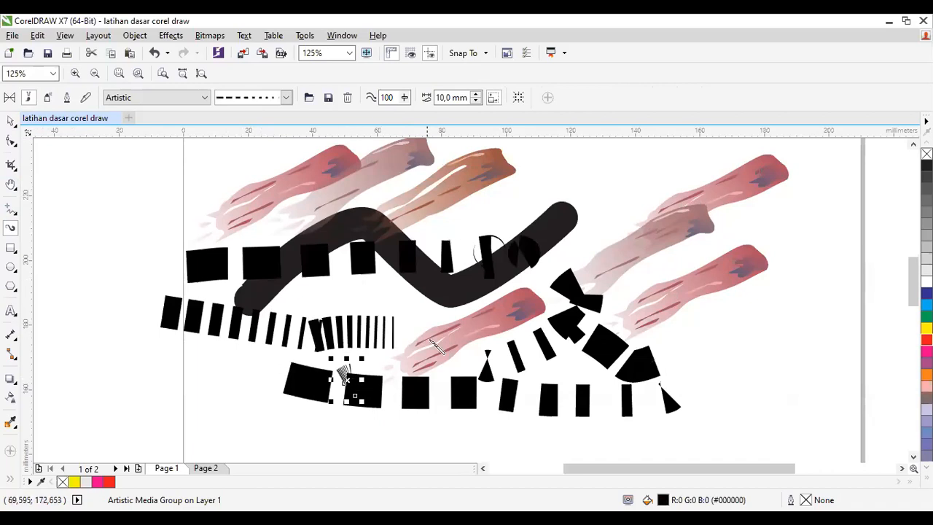
pyautogui.moveTo(602, 171); pyautogui.dragTo(563, 215)
pyautogui.moveTo(625, 219); pyautogui.dragTo(679, 213)
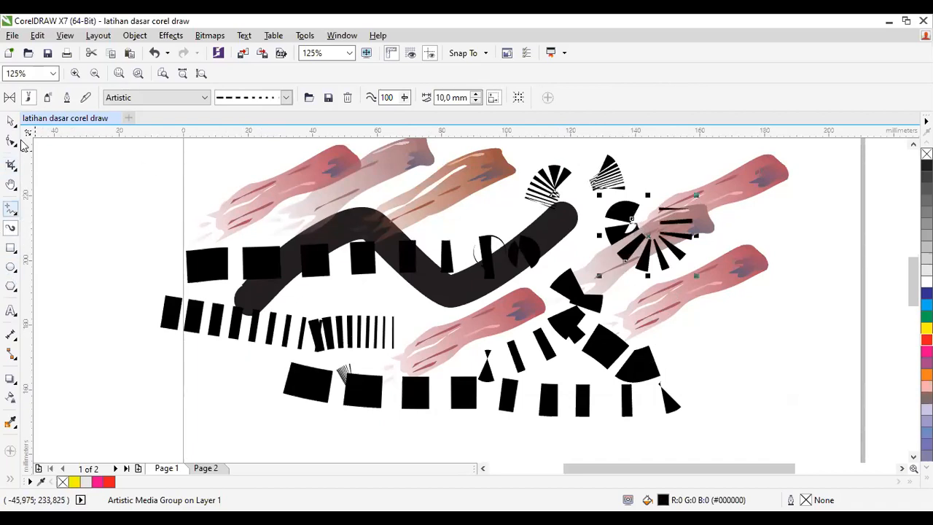
# Step: Draw four Preset Artistic Media strokes with 10 mm width, including a long one beneath the dashed strokes
pyautogui.click(10, 97)
pyautogui.moveTo(218, 159); pyautogui.dragTo(216, 241)
pyautogui.moveTo(240, 411); pyautogui.dragTo(583, 446)
pyautogui.moveTo(154, 350)
pyautogui.mouseDown()
pyautogui.moveTo(194, 357)
pyautogui.moveTo(221, 435)
pyautogui.mouseUp()
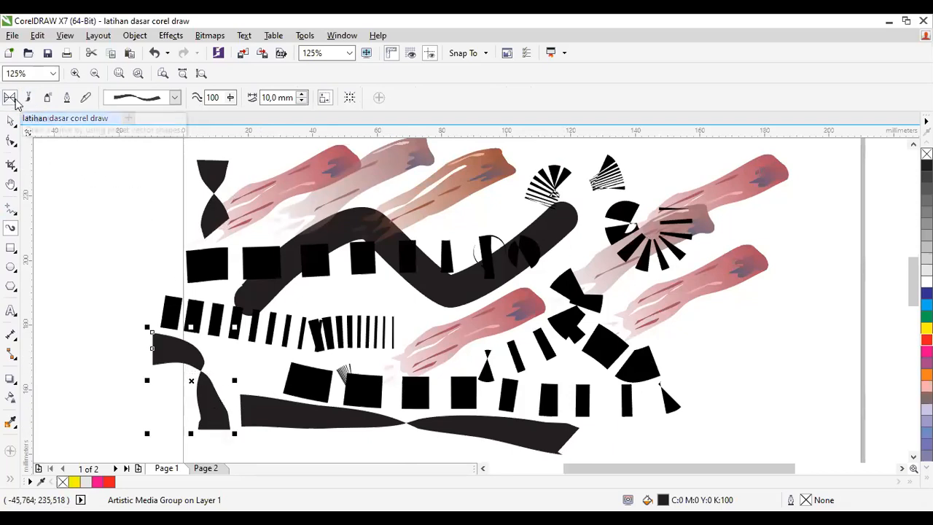
pyautogui.moveTo(279, 362); pyautogui.dragTo(481, 310)
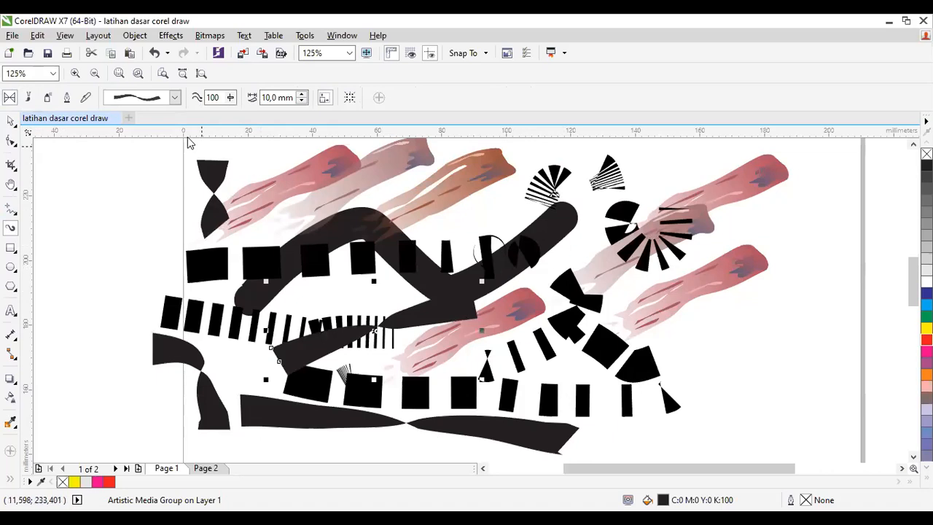
# Step: Change the preset stroke to the shape tapered at both ends and draw a wavy stroke across the page's left edge
pyautogui.click(174, 98)
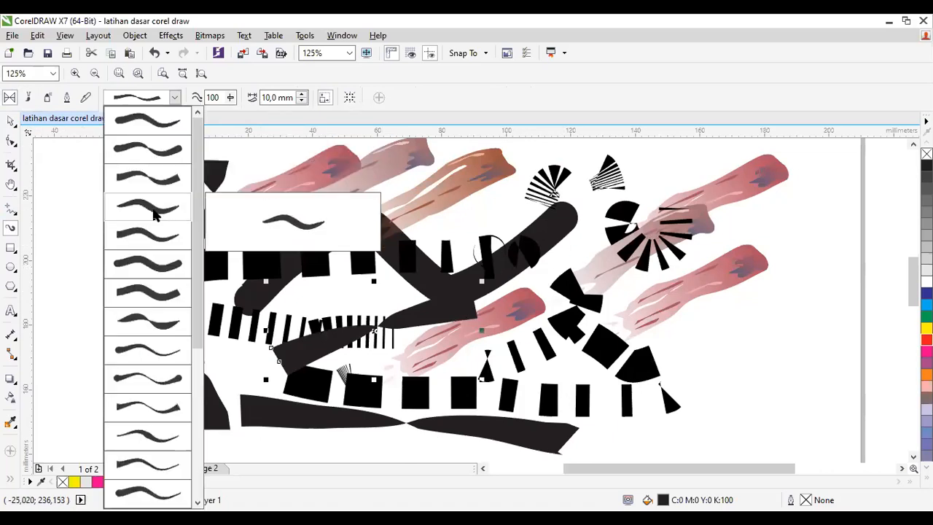
pyautogui.click(153, 213)
pyautogui.moveTo(97, 262)
pyautogui.mouseDown()
pyautogui.moveTo(229, 251)
pyautogui.moveTo(261, 232)
pyautogui.mouseUp()
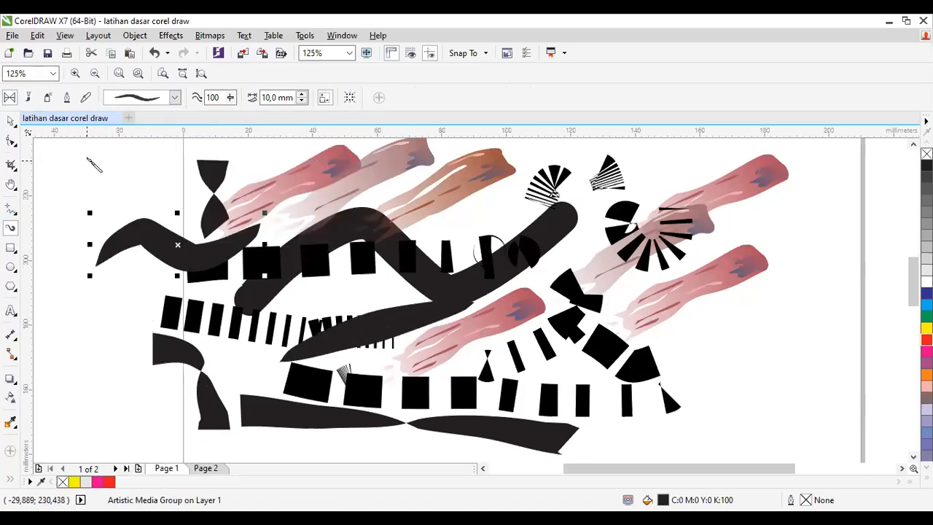
# Step: Draw four Pressure Artistic Media strokes with 10 mm width over the existing practice strokes
pyautogui.click(86, 100)
pyautogui.moveTo(139, 197); pyautogui.dragTo(202, 182)
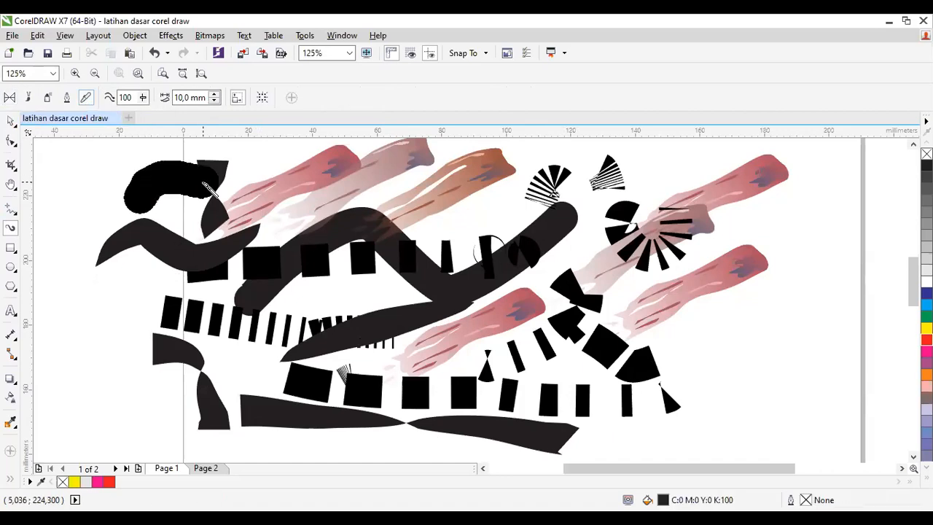
pyautogui.moveTo(503, 240); pyautogui.dragTo(564, 287)
pyautogui.moveTo(824, 328)
pyautogui.mouseDown()
pyautogui.moveTo(742, 368)
pyautogui.moveTo(626, 398)
pyautogui.mouseUp()
pyautogui.moveTo(780, 283); pyautogui.dragTo(649, 341)
# Step: Select every Artistic Media object on the page and delete them all
pyautogui.hotkey('ctrl', 'a')
pyautogui.press('space')
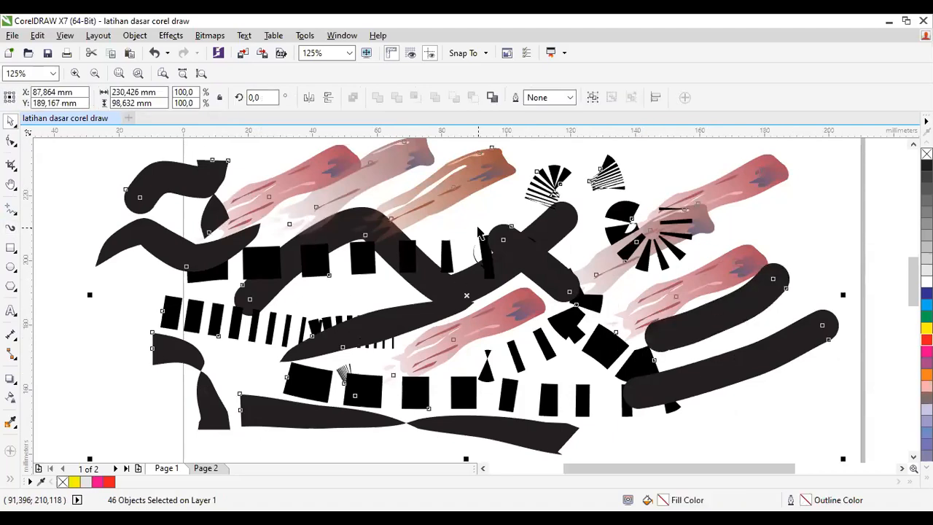
pyautogui.press('Delete')
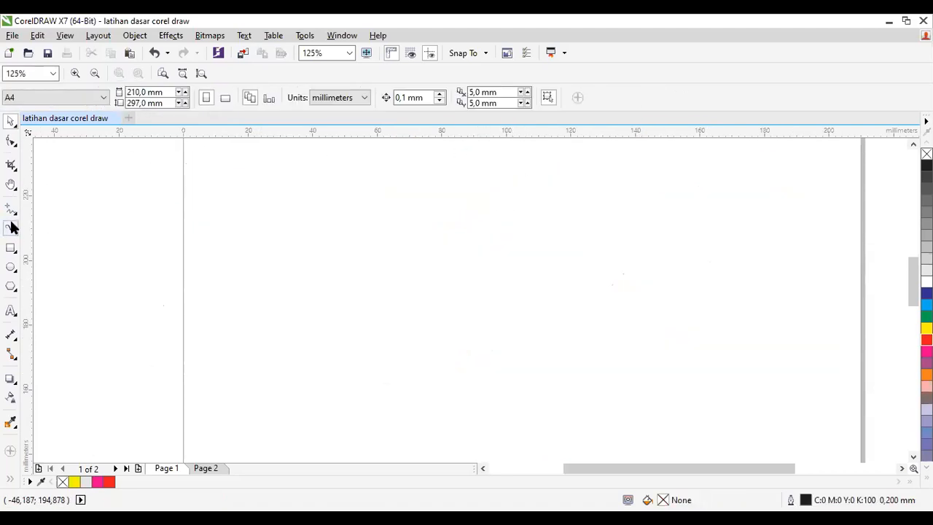
# Step: Draw five separate Calligraphic Artistic Media strokes in both diagonal directions with 10 mm width and a 45° angle
pyautogui.click(11, 228)
pyautogui.click(107, 101)
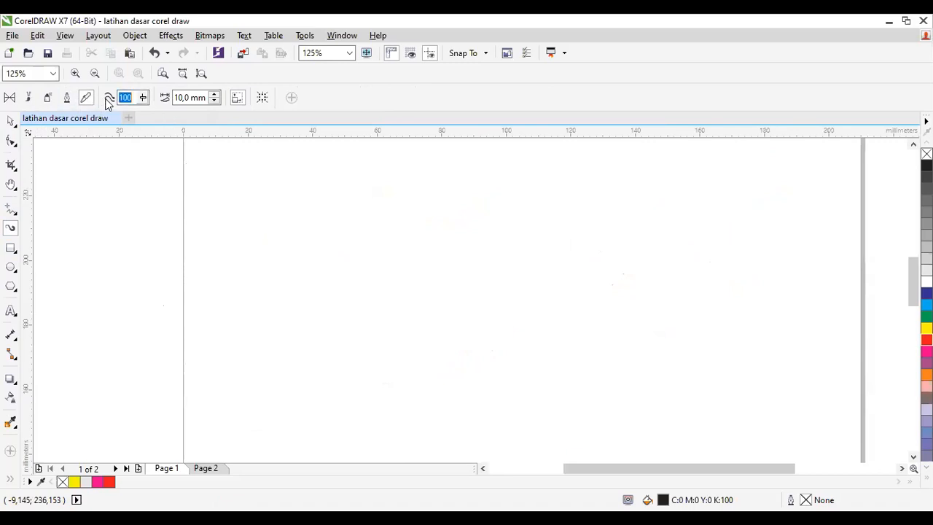
pyautogui.click(66, 98)
pyautogui.moveTo(499, 214); pyautogui.dragTo(384, 284)
pyautogui.moveTo(687, 212)
pyautogui.mouseDown()
pyautogui.moveTo(533, 313)
pyautogui.moveTo(483, 334)
pyautogui.mouseUp()
pyautogui.moveTo(548, 213); pyautogui.dragTo(617, 285)
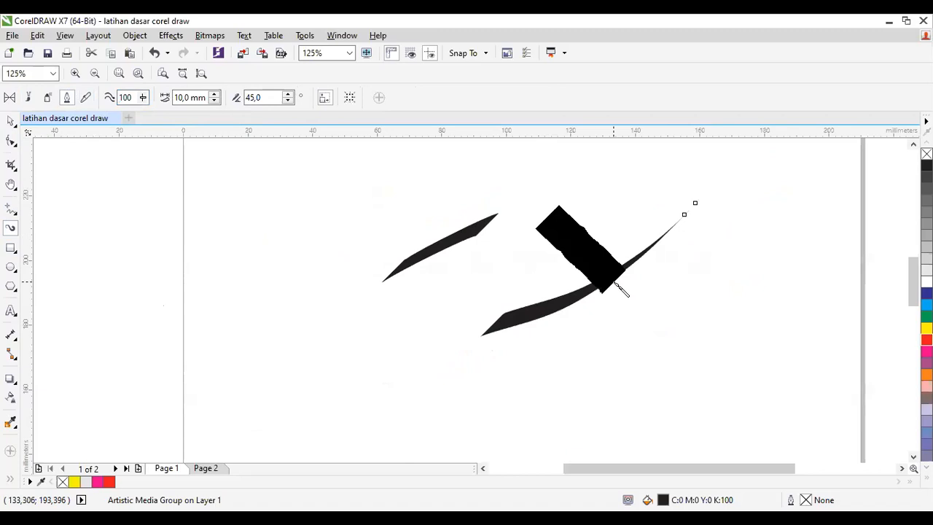
pyautogui.moveTo(706, 293); pyautogui.dragTo(749, 369)
pyautogui.moveTo(544, 352); pyautogui.dragTo(592, 406)
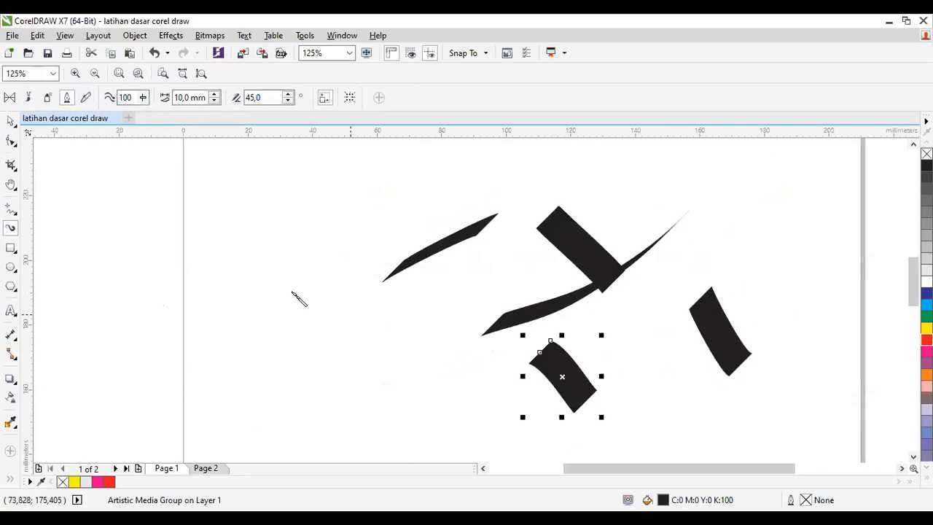
# Step: Clear all the calligraphic strokes from the page
pyautogui.press('Escape')
pyautogui.click(173, 97)
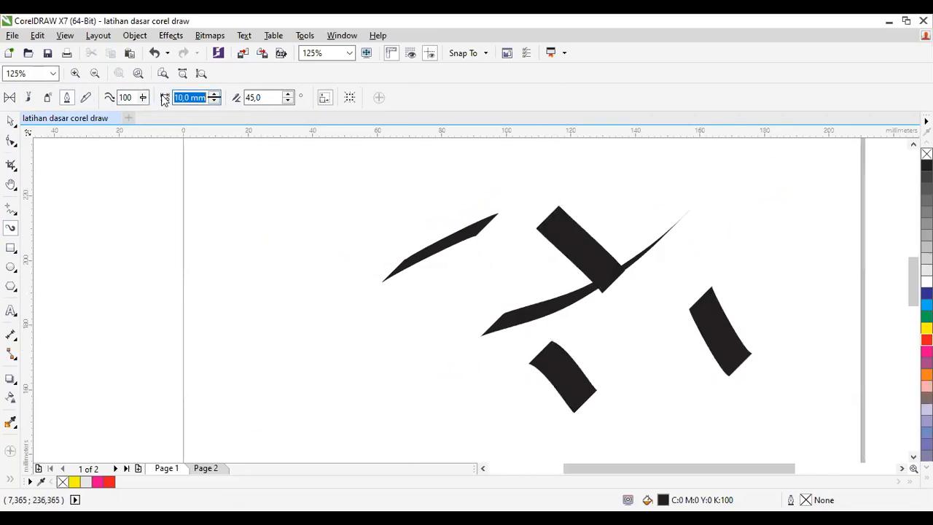
pyautogui.click(461, 319)
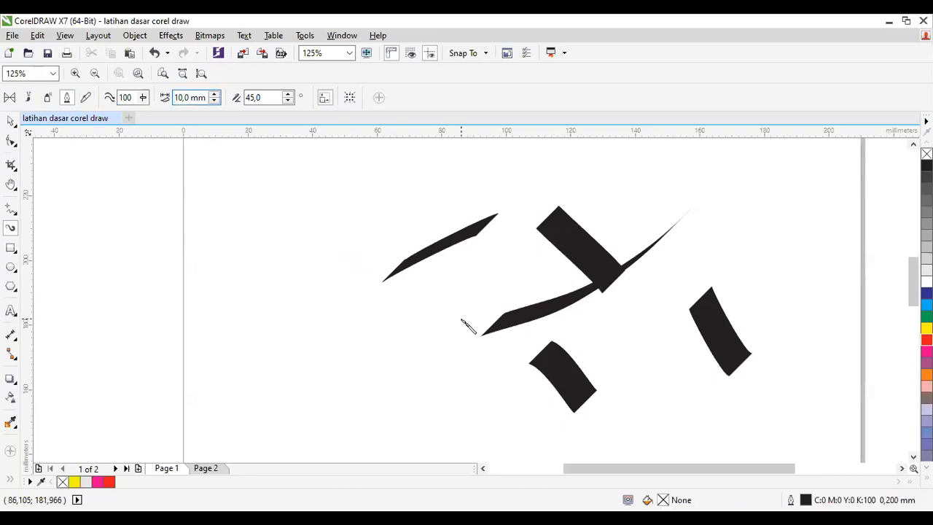
pyautogui.click(11, 120)
pyautogui.hotkey('ctrl', 'a')
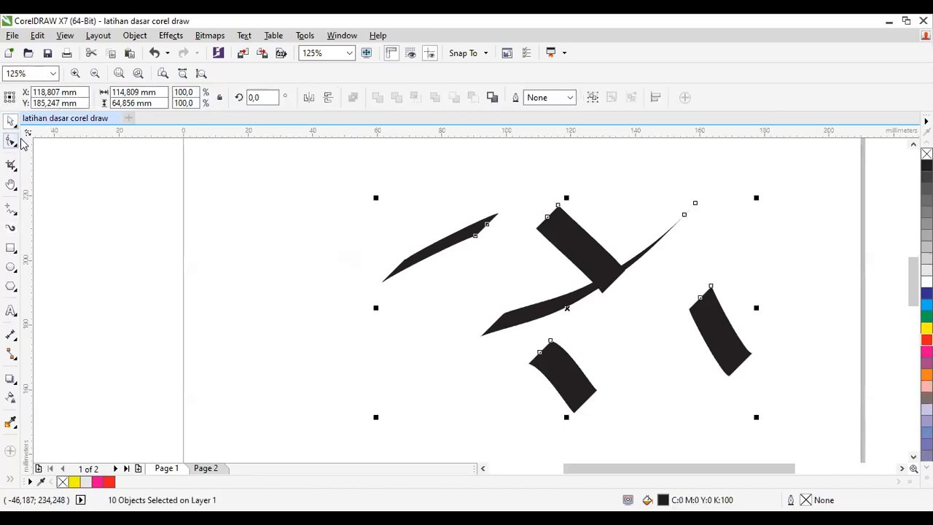
pyautogui.press('Delete')
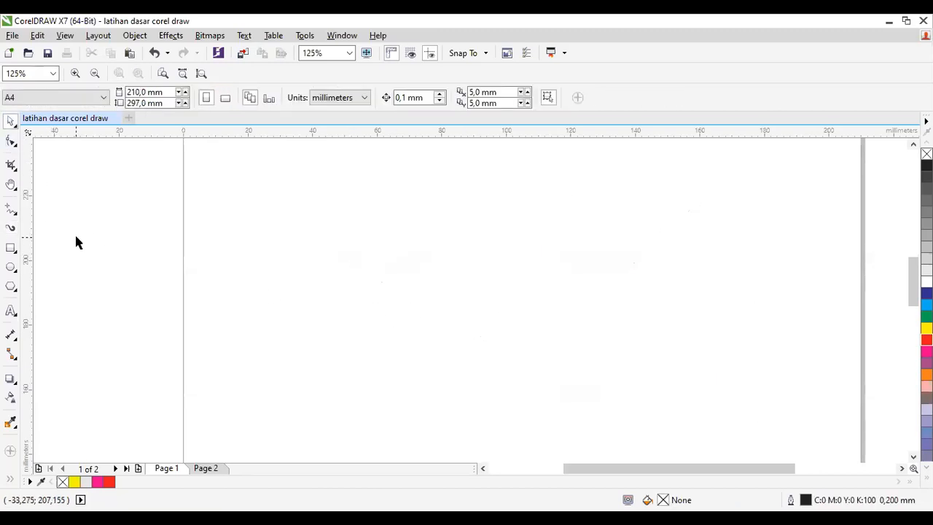
# Step: Draw a wide rectangle of about 128 × 26 mm and three squares, the one overlapping its lower edge about 21 mm wide
pyautogui.click(15, 251)
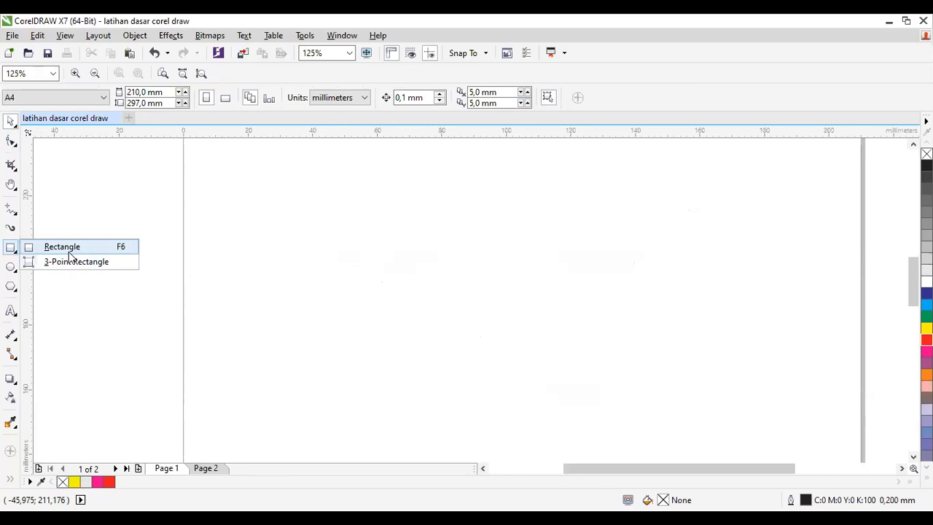
pyautogui.click(66, 247)
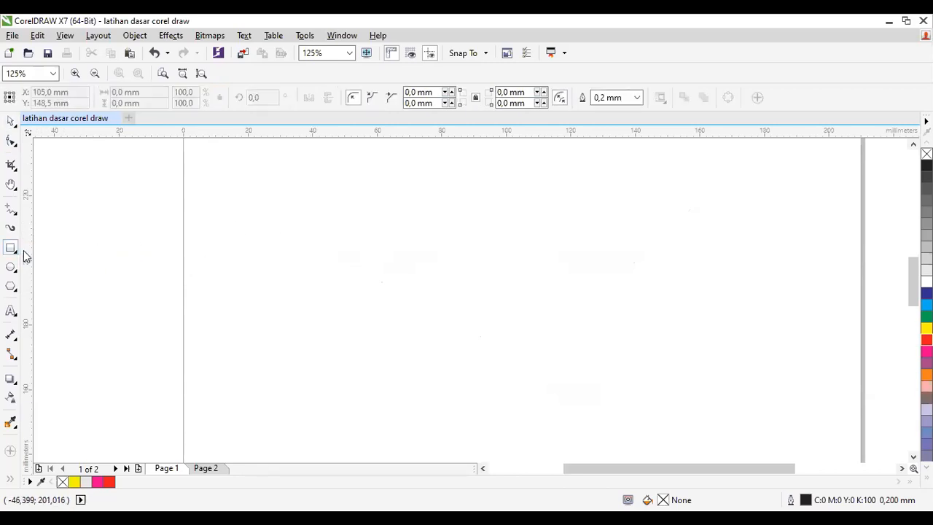
pyautogui.moveTo(233, 176); pyautogui.dragTo(645, 259)
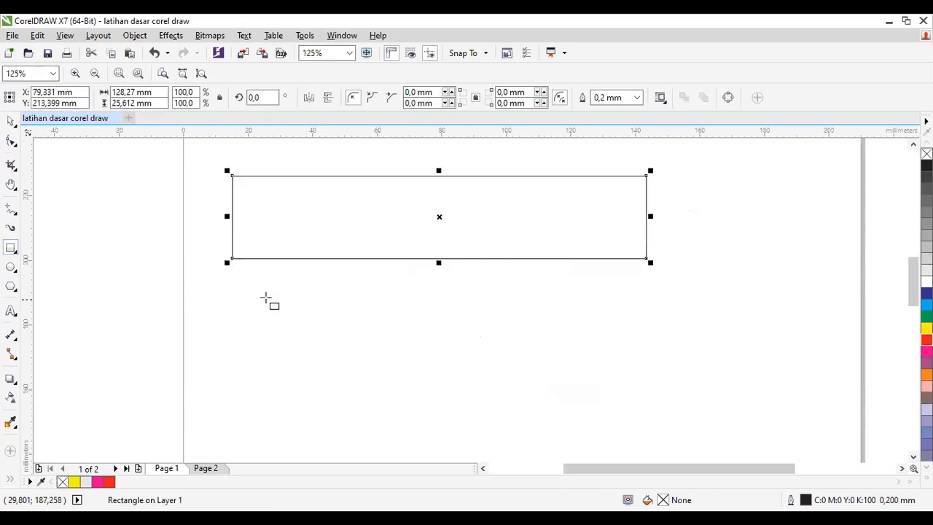
pyautogui.moveTo(257, 282); pyautogui.dragTo(389, 412)
pyautogui.moveTo(463, 288); pyautogui.dragTo(525, 319)
pyautogui.moveTo(338, 204); pyautogui.dragTo(408, 272)
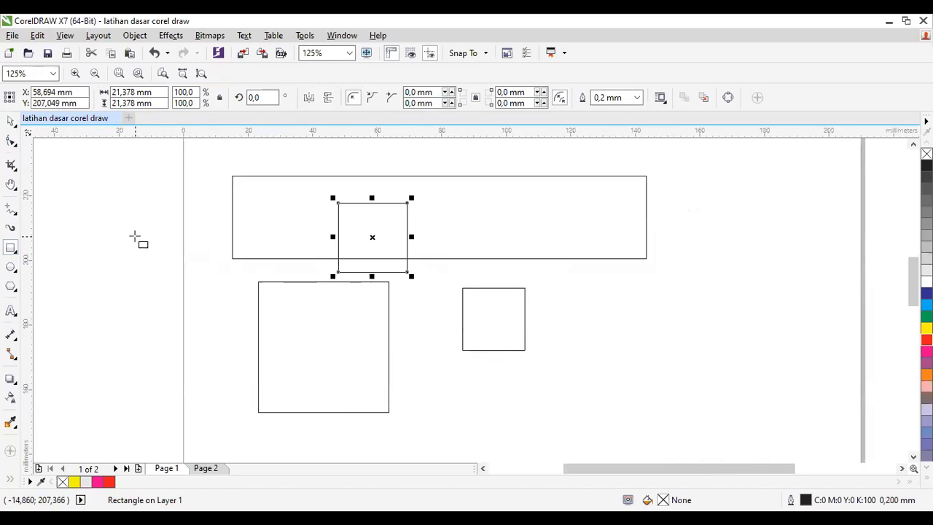
# Step: Draw a circle across the page's left edge and an ellipse of about 58 × 16 mm over the wide rectangle's right end
pyautogui.click(11, 267)
pyautogui.moveTo(169, 210); pyautogui.dragTo(254, 309)
pyautogui.click(492, 199)
pyautogui.moveTo(492, 198); pyautogui.dragTo(678, 250)
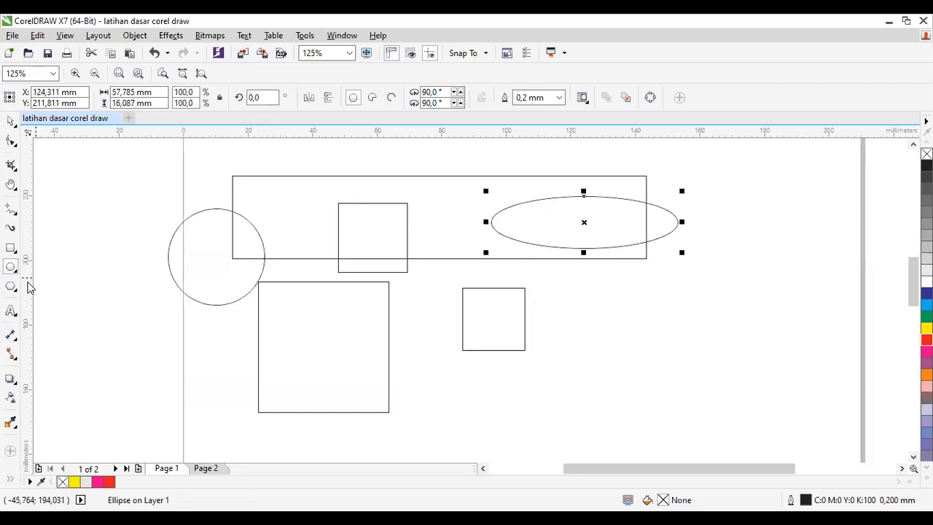
# Step: Draw two pentagons near the page's right edge, the upper one about 30 × 29 mm, and change the upper one to 8 sides
pyautogui.click(11, 288)
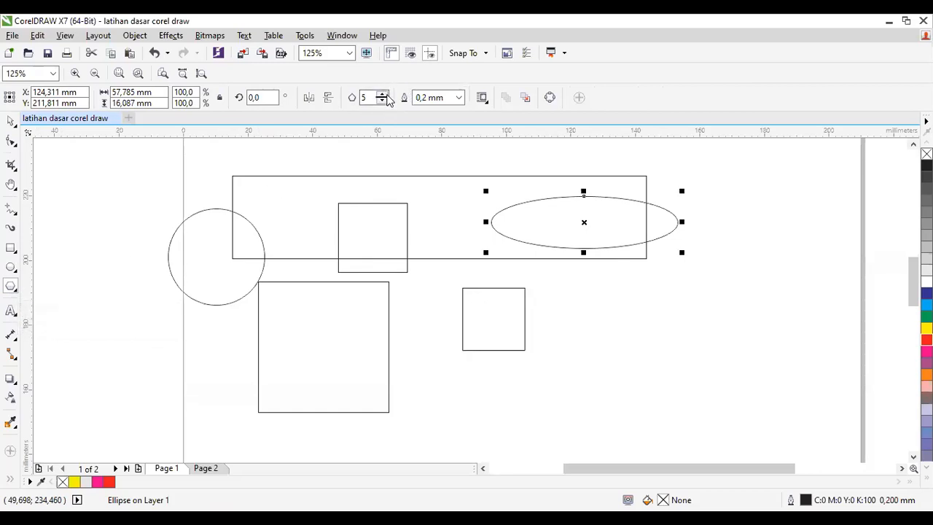
pyautogui.moveTo(611, 312); pyautogui.dragTo(745, 453)
pyautogui.moveTo(724, 195); pyautogui.dragTo(828, 291)
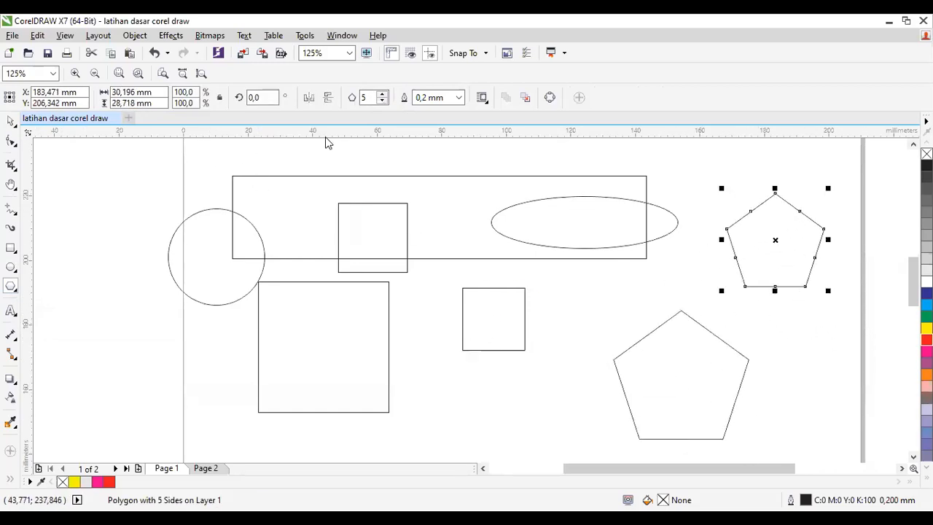
pyautogui.click(382, 94)
pyautogui.click(382, 94)
pyautogui.click(381, 94)
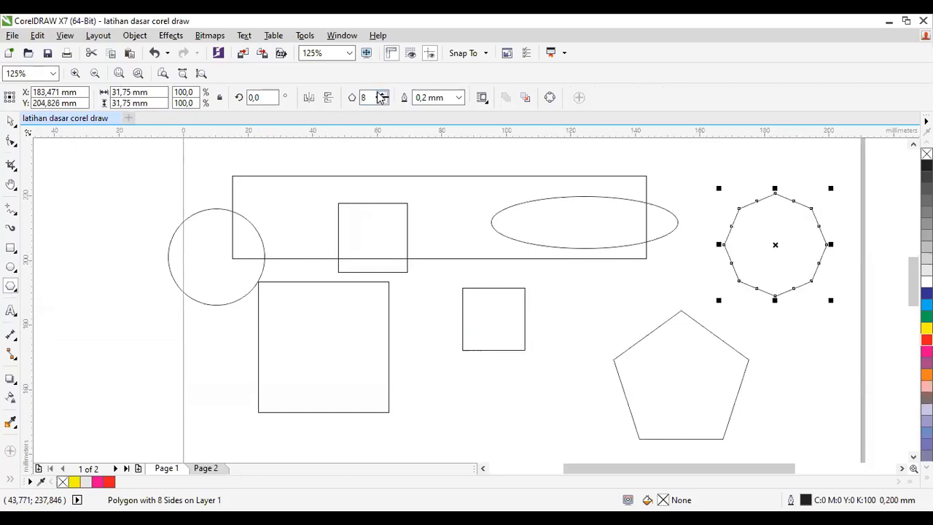
# Step: Draw a polygon of about 33 × 31 mm over the middle of the wide rectangle and set it to 16 sides
pyautogui.moveTo(374, 177); pyautogui.dragTo(475, 288)
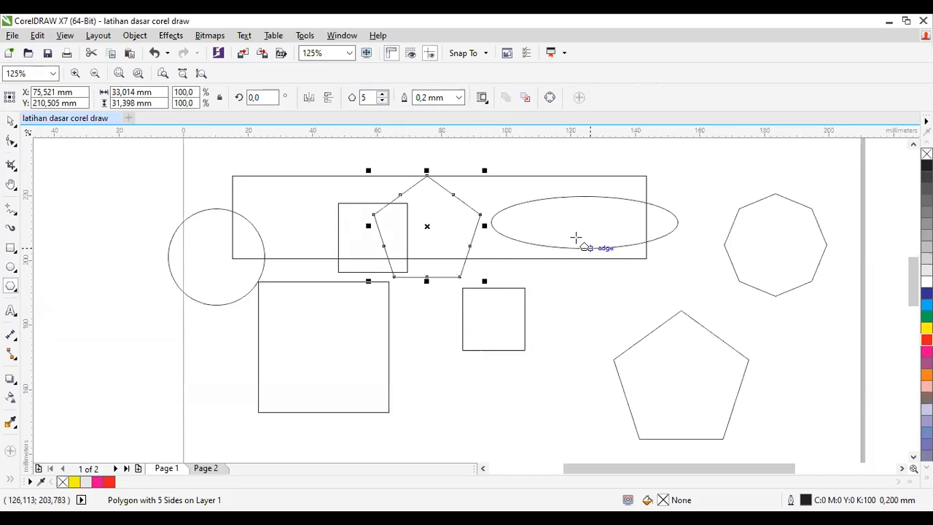
pyautogui.click(383, 94)
pyautogui.click(383, 95)
pyautogui.click(382, 94)
pyautogui.click(382, 95)
pyautogui.click(383, 95)
pyautogui.click(383, 95)
pyautogui.click(382, 94)
pyautogui.click(382, 94)
pyautogui.click(383, 95)
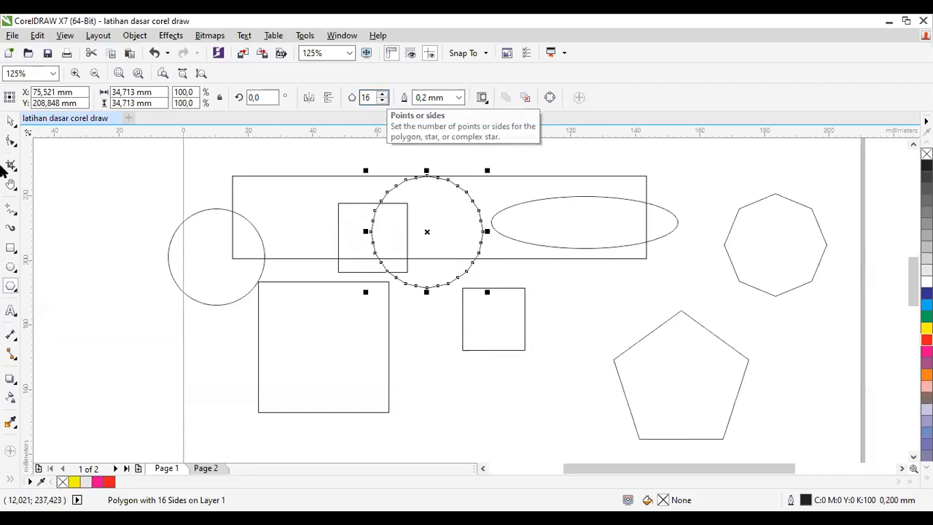
# Step: Reshape the 16-sided polygon into a spiky sunburst by moving one node inward and fill it yellow
pyautogui.click(11, 141)
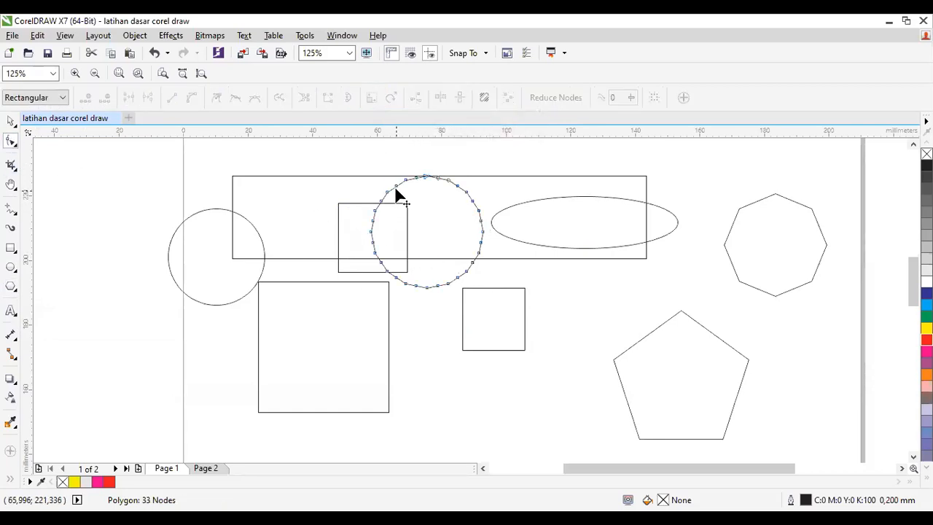
pyautogui.moveTo(394, 185); pyautogui.dragTo(407, 203)
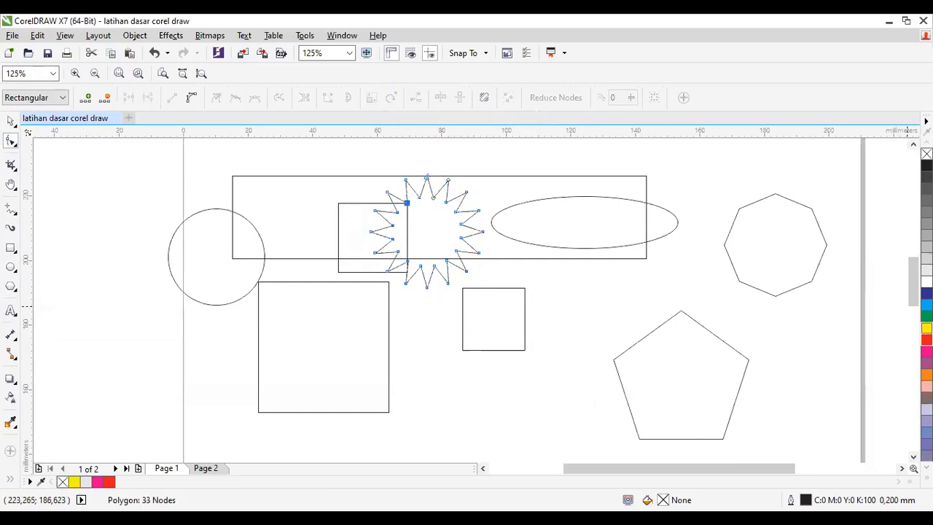
pyautogui.click(927, 328)
# Step: Reshape the octagon into a slanted pinwheel by moving a side node inward and fill it cyan
pyautogui.click(800, 236)
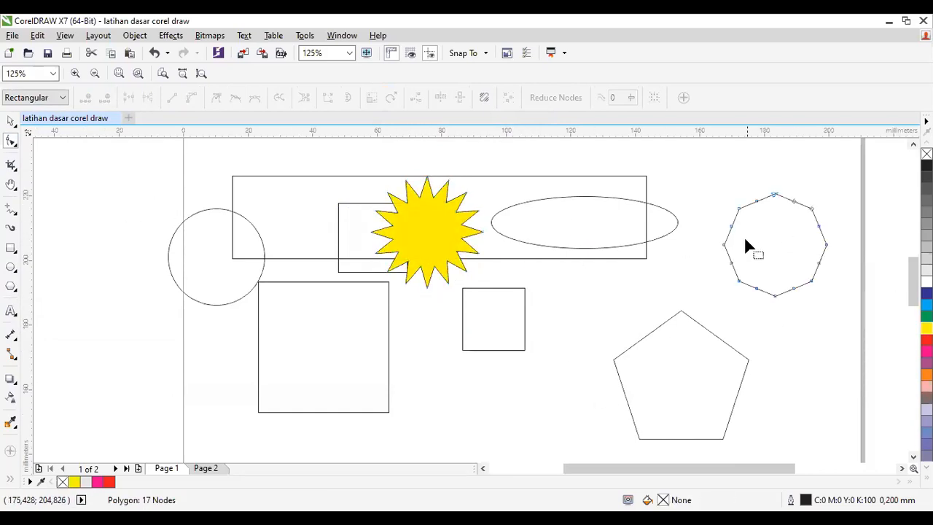
pyautogui.moveTo(731, 226); pyautogui.dragTo(747, 259)
pyautogui.click(927, 305)
# Step: Reshape the large pentagon into a self-crossing five-pointed pinwheel by moving a side node, and fill it orange
pyautogui.click(656, 367)
pyautogui.click(647, 336)
pyautogui.moveTo(646, 340); pyautogui.dragTo(654, 420)
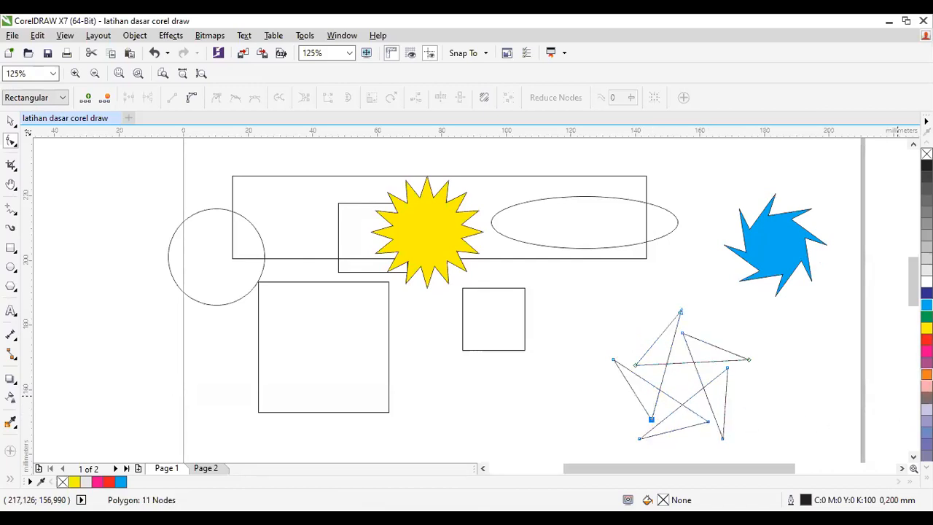
pyautogui.click(926, 374)
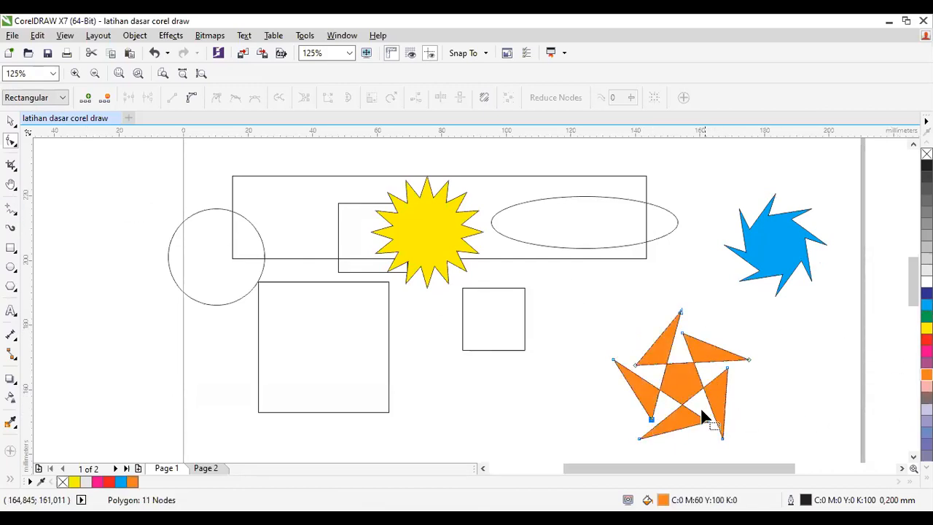
# Step: Round the corners of the small square below the ellipse to a 3,175 mm radius and fill it red
pyautogui.click(508, 314)
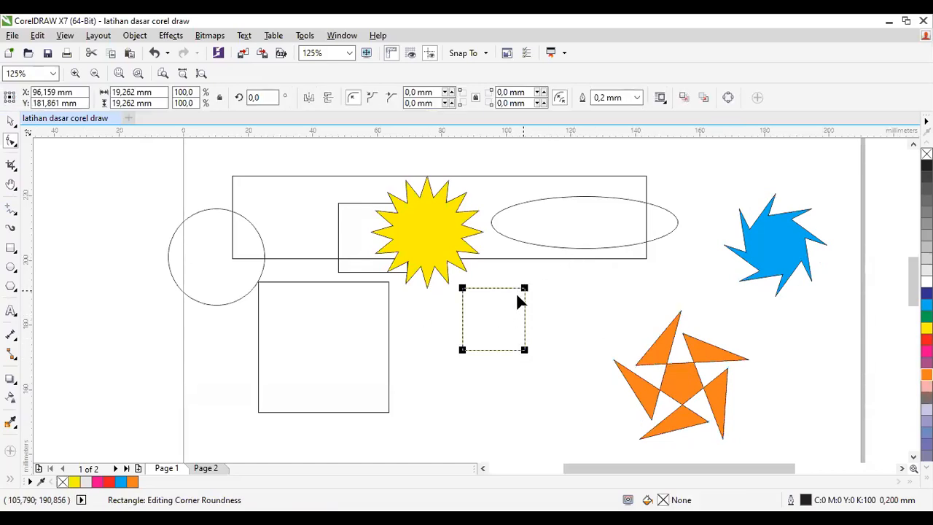
pyautogui.moveTo(519, 291); pyautogui.dragTo(425, 360)
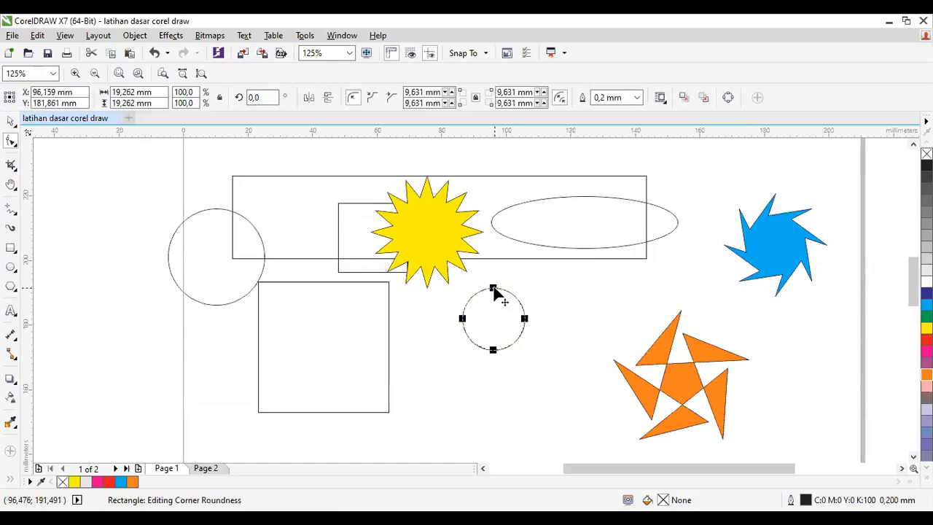
pyautogui.moveTo(524, 320); pyautogui.dragTo(529, 302)
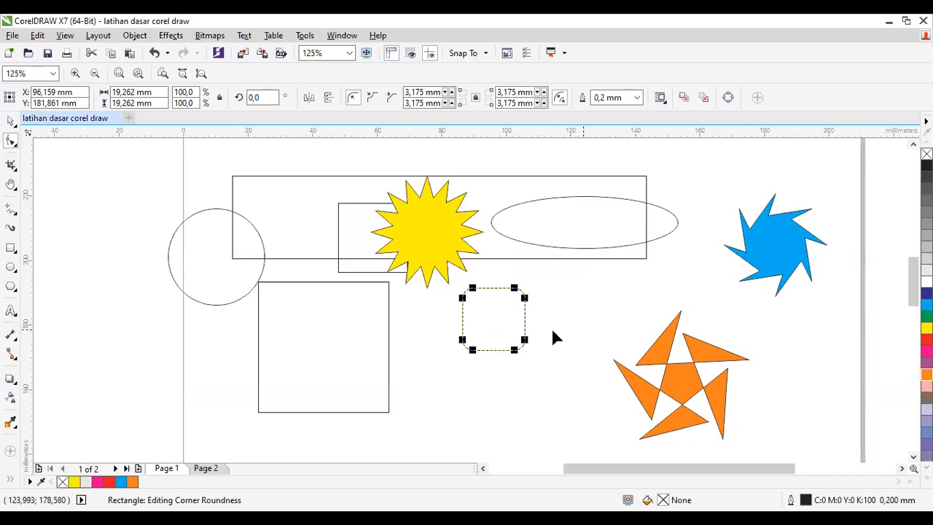
pyautogui.click(927, 339)
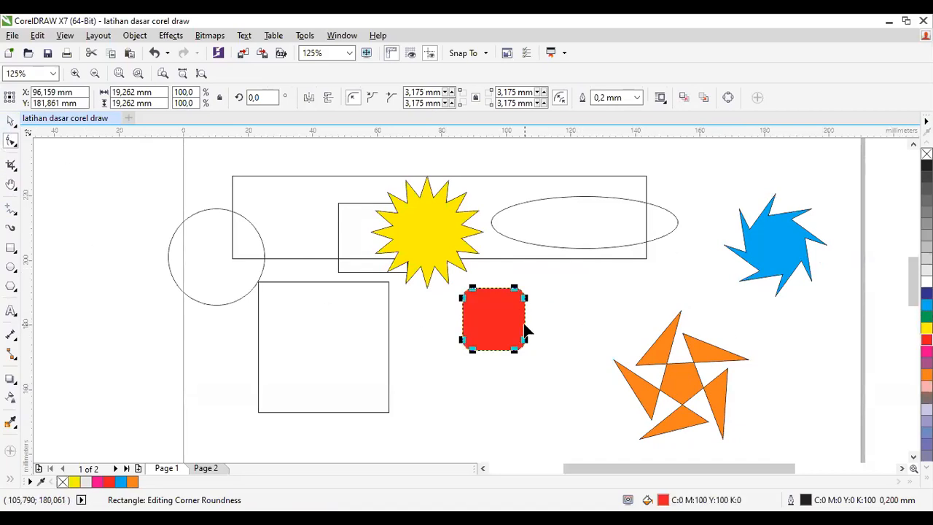
# Step: Round the red square's corners fully to a 9,631 mm radius so it forms a circle
pyautogui.click(10, 120)
pyautogui.click(543, 291)
pyautogui.click(510, 312)
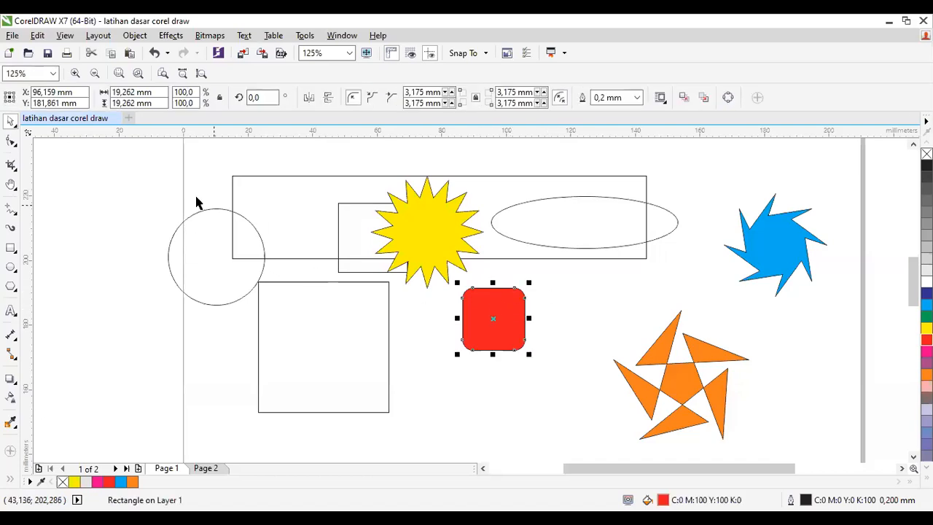
pyautogui.click(10, 141)
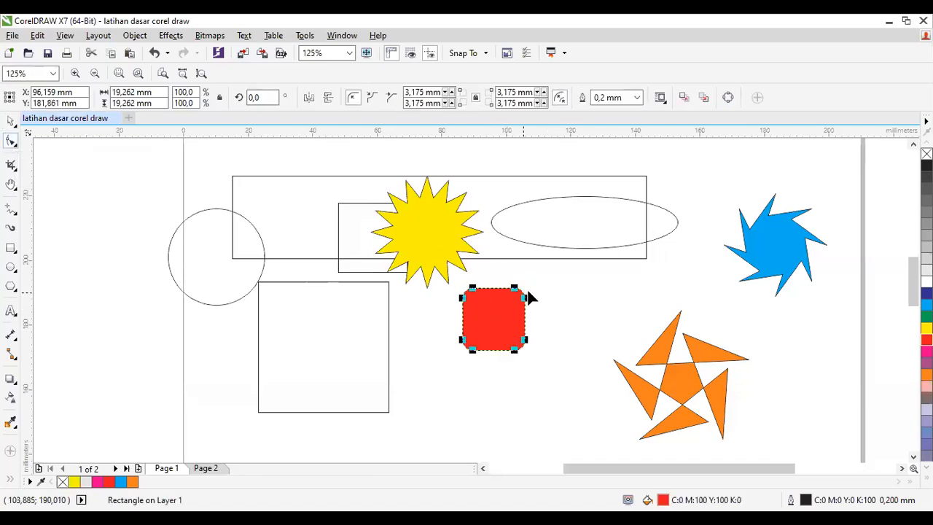
pyautogui.moveTo(526, 299)
pyautogui.mouseDown()
pyautogui.moveTo(526, 356)
pyautogui.moveTo(517, 312)
pyautogui.mouseUp()
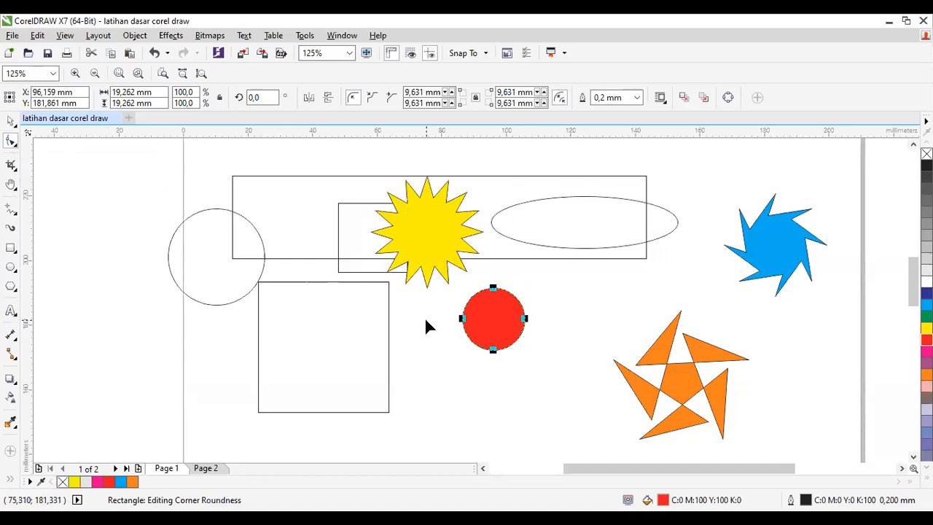
# Step: Cut the circle at the page's left edge into a pie from 90° to 342,364° and fill it cyan
pyautogui.click(216, 284)
pyautogui.moveTo(215, 209); pyautogui.dragTo(275, 275)
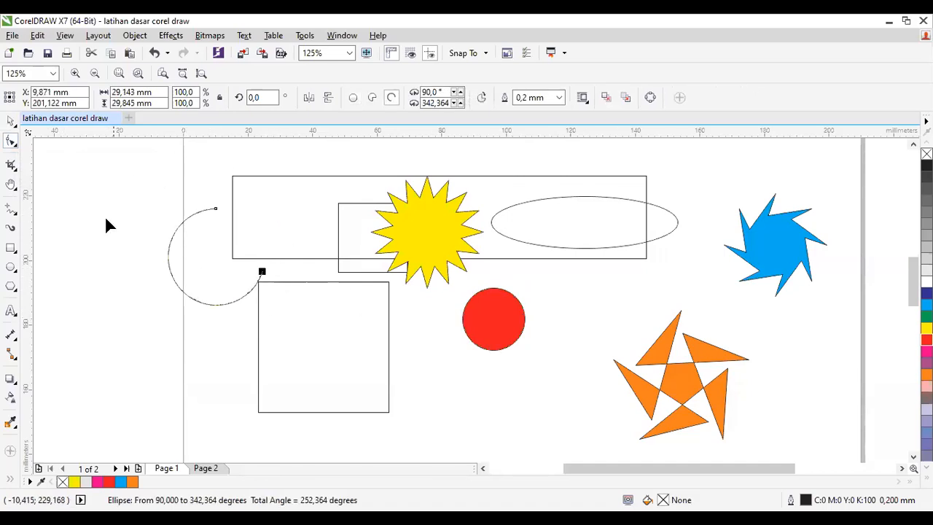
pyautogui.click(371, 99)
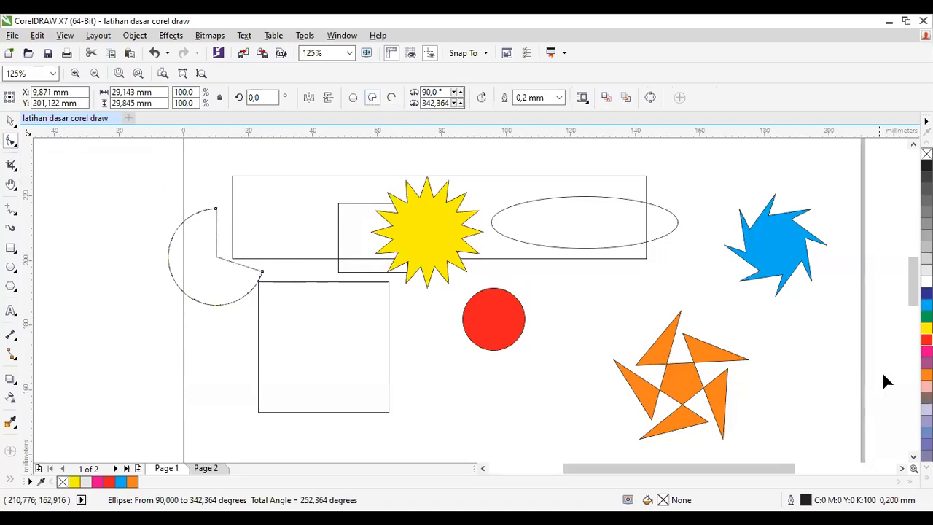
pyautogui.click(926, 339)
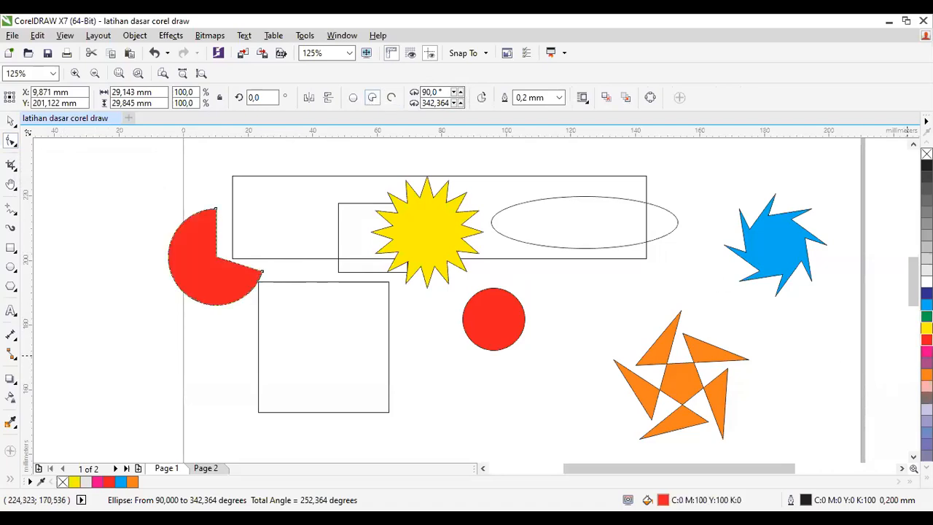
pyautogui.click(926, 304)
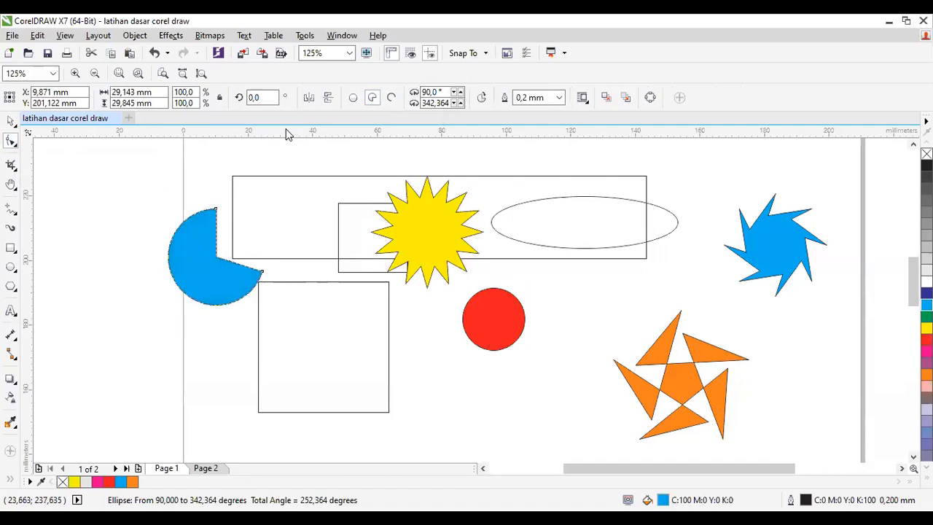
# Step: Switch the cyan pie between arc and pie while shortening its sweep to end at 180°
pyautogui.click(392, 99)
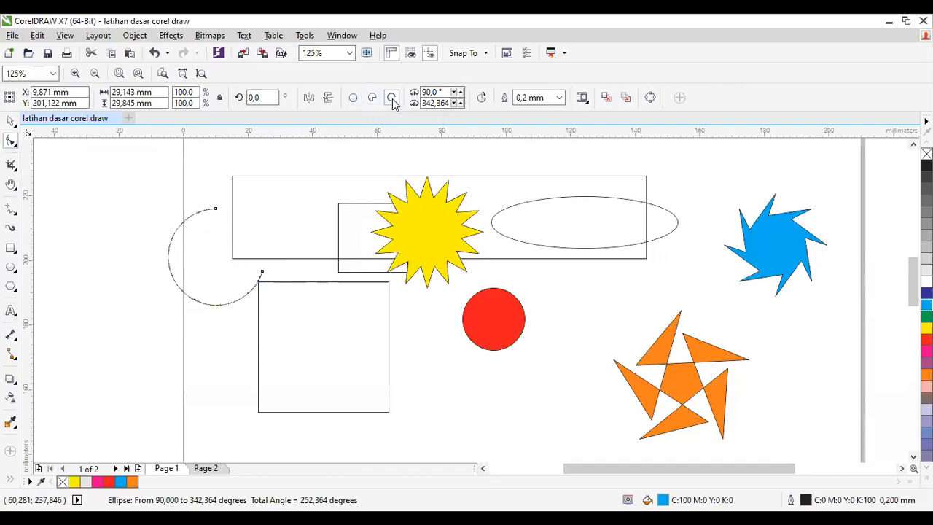
pyautogui.moveTo(262, 272); pyautogui.dragTo(162, 268)
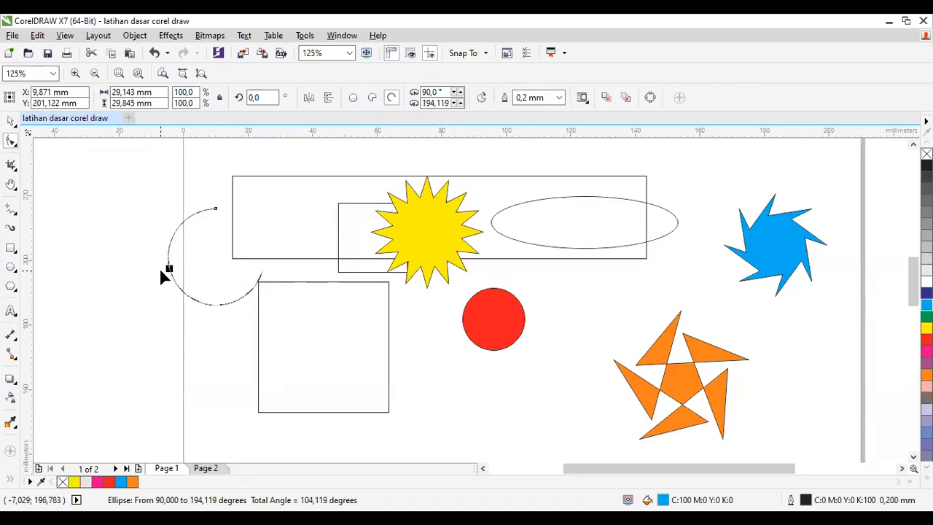
pyautogui.click(371, 98)
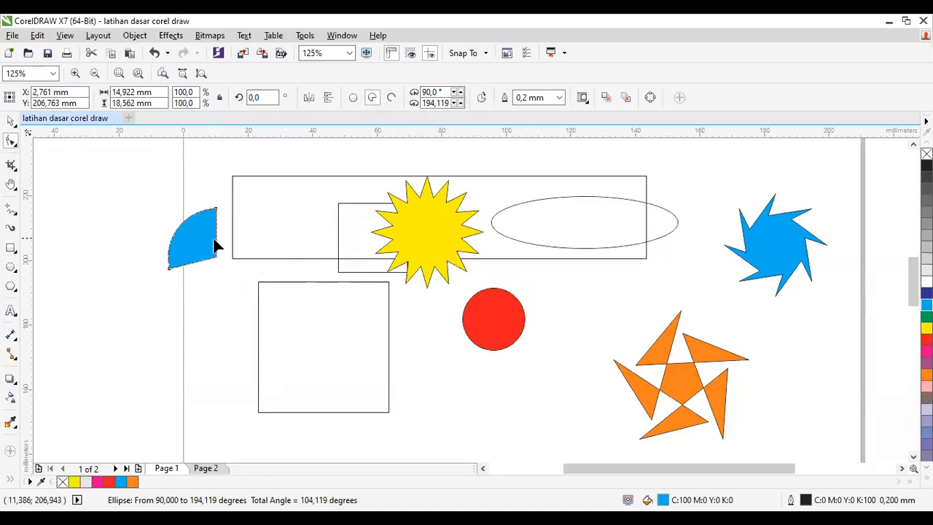
pyautogui.moveTo(171, 265)
pyautogui.mouseDown()
pyautogui.moveTo(163, 255)
pyautogui.moveTo(167, 266)
pyautogui.mouseUp()
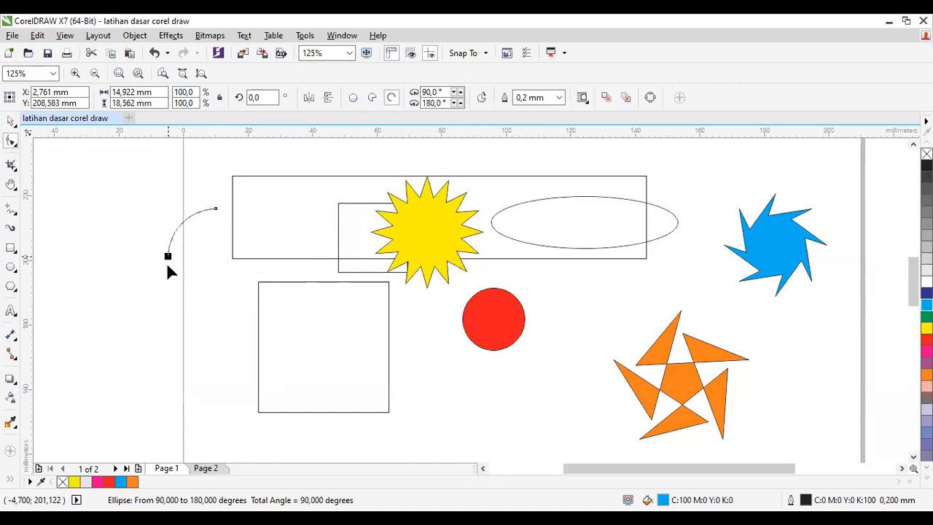
pyautogui.click(371, 98)
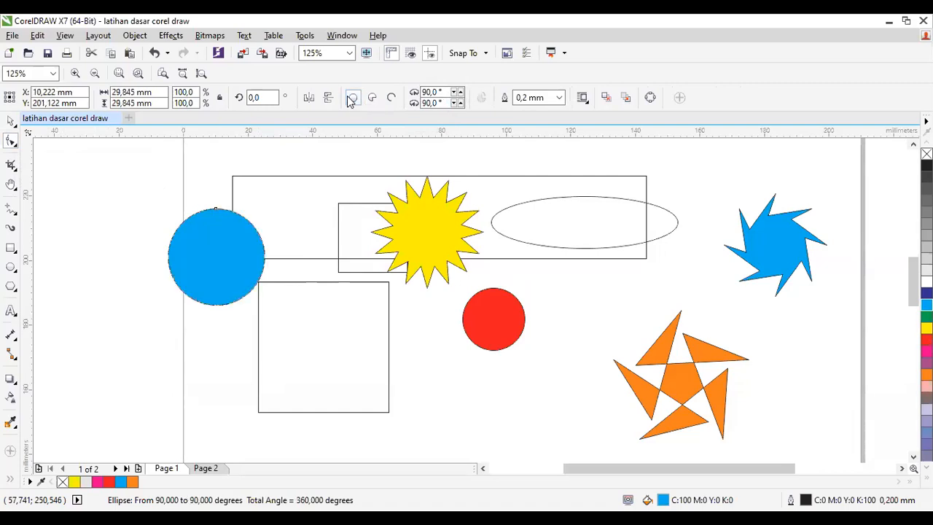
# Step: Restore the full circle, convert it to a pie from 0° to 270° and fill it yellow
pyautogui.click(352, 98)
pyautogui.click(372, 97)
pyautogui.click(392, 98)
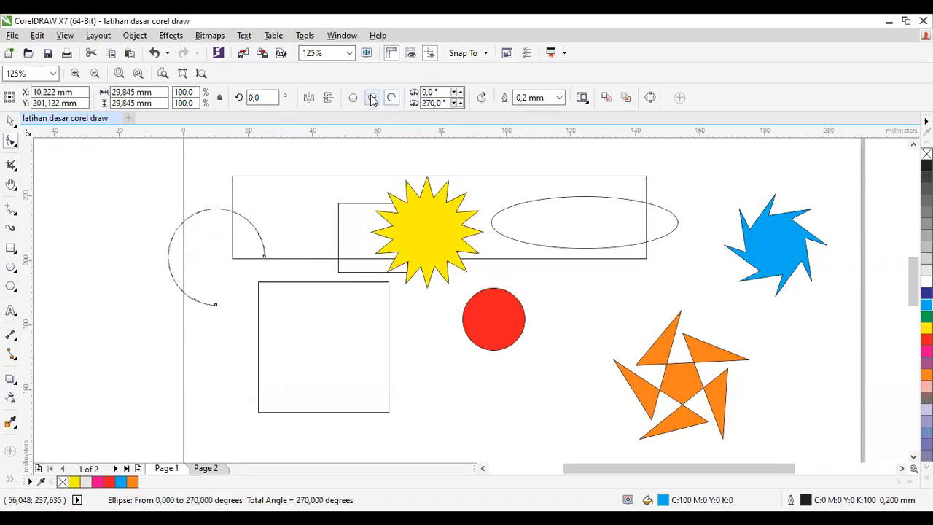
pyautogui.click(372, 98)
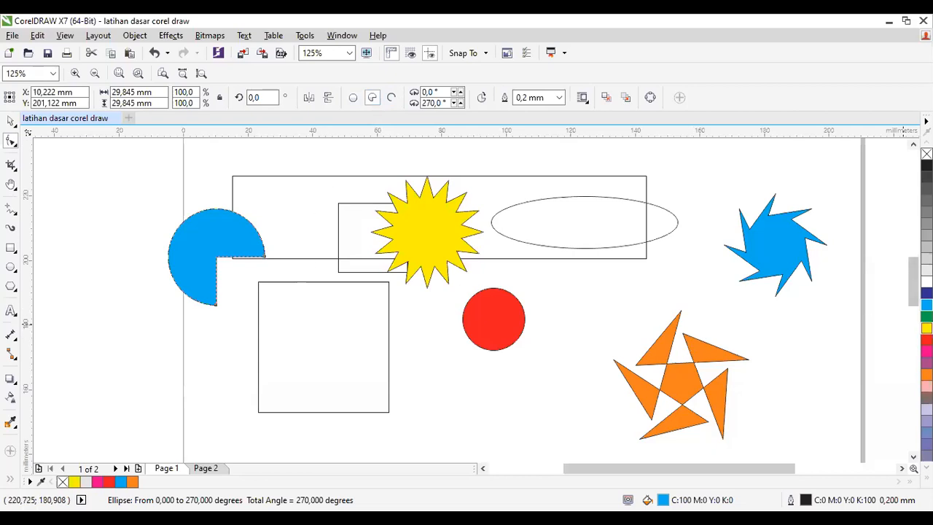
pyautogui.click(927, 328)
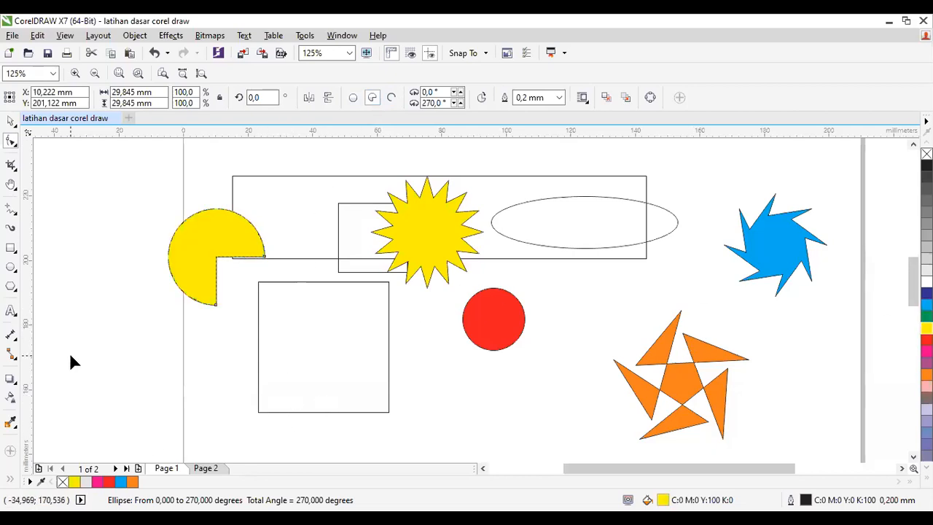
# Step: Draw a 25-point star with sharpness 53, about 39 mm across, over the large square's lower corner and fill it light pink
pyautogui.click(11, 287)
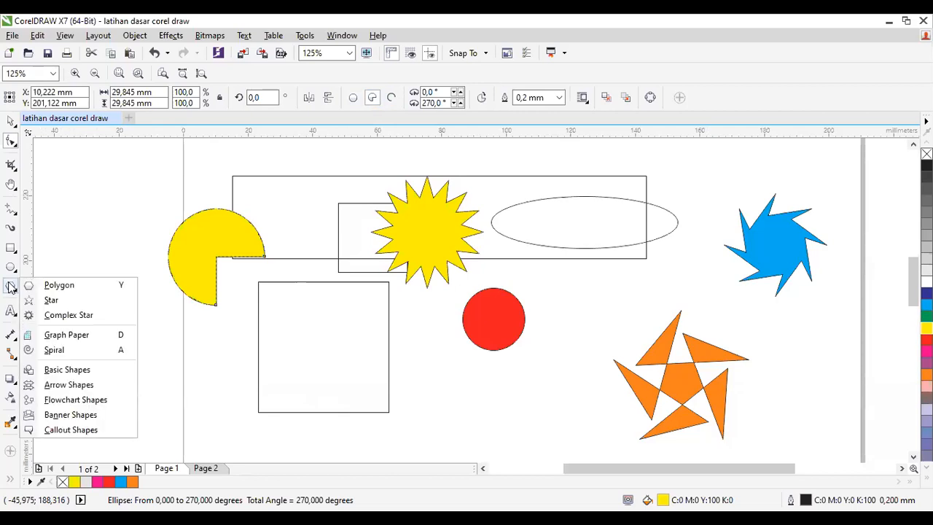
pyautogui.click(49, 300)
pyautogui.moveTo(322, 311); pyautogui.dragTo(453, 398)
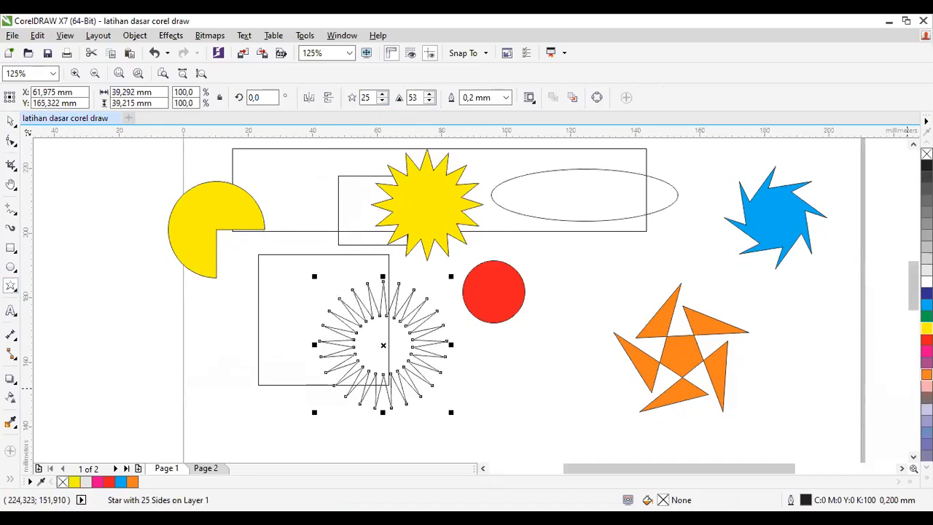
pyautogui.click(927, 386)
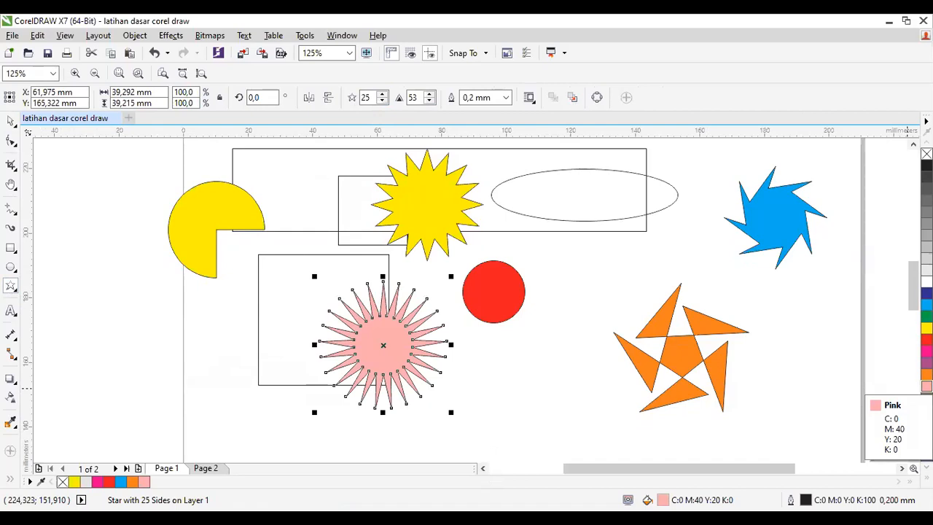
# Step: Move the pink star to the large square's left side, centred at about X 18 mm, Y 171 mm
pyautogui.click(13, 291)
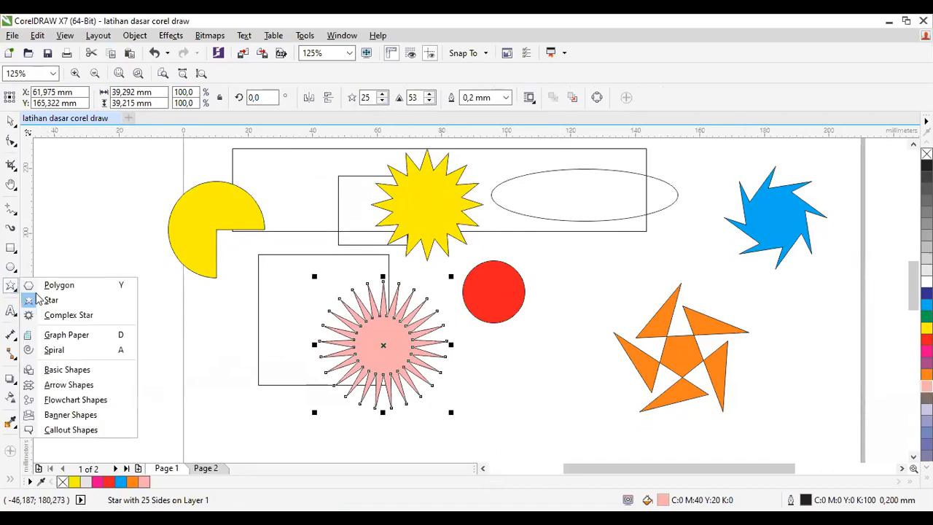
pyautogui.click(11, 334)
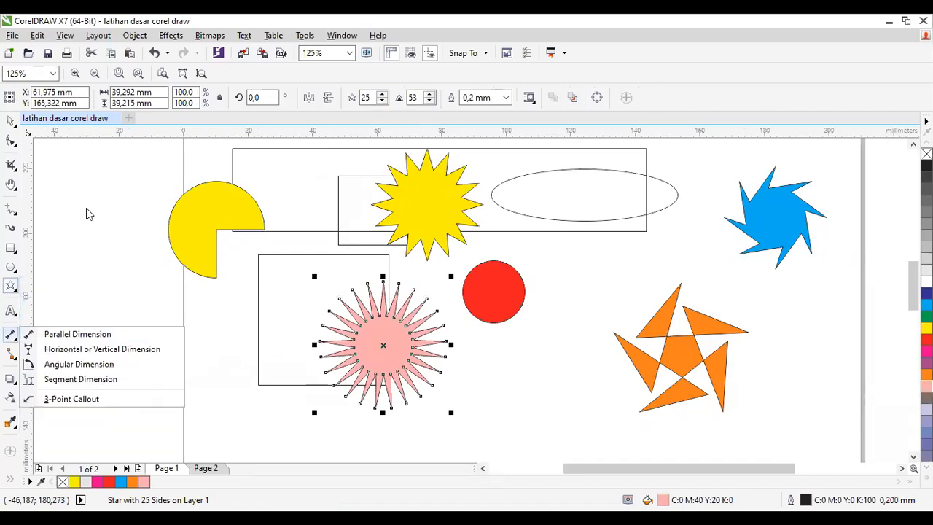
pyautogui.click(11, 122)
pyautogui.moveTo(386, 344); pyautogui.dragTo(239, 330)
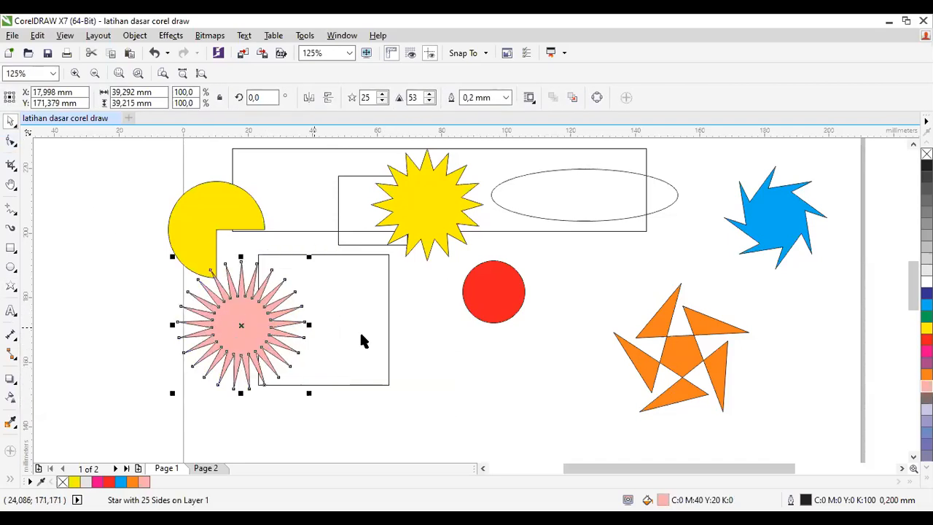
# Step: Fill the large square beside the pink star with purple and the wide ellipse with medium blue
pyautogui.click(361, 334)
pyautogui.click(926, 362)
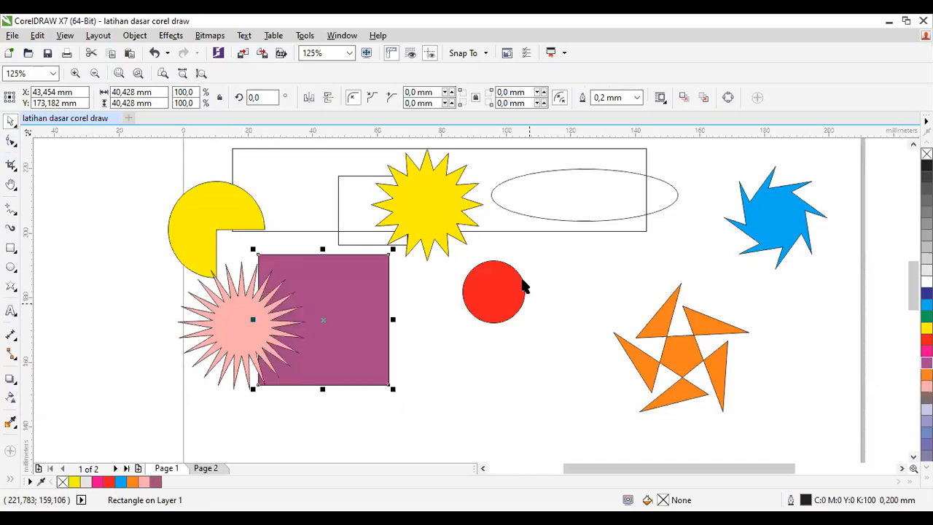
pyautogui.click(535, 216)
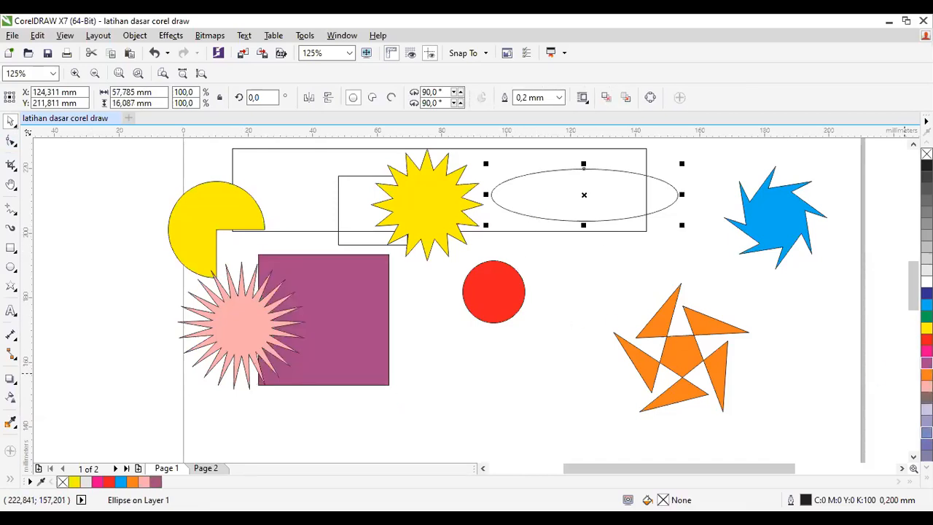
pyautogui.click(927, 433)
# Step: Fill the long rectangle with muted violet (C40 M40 Y0 K20) and the small square behind the yellow star with 10% black, and deselect
pyautogui.click(537, 232)
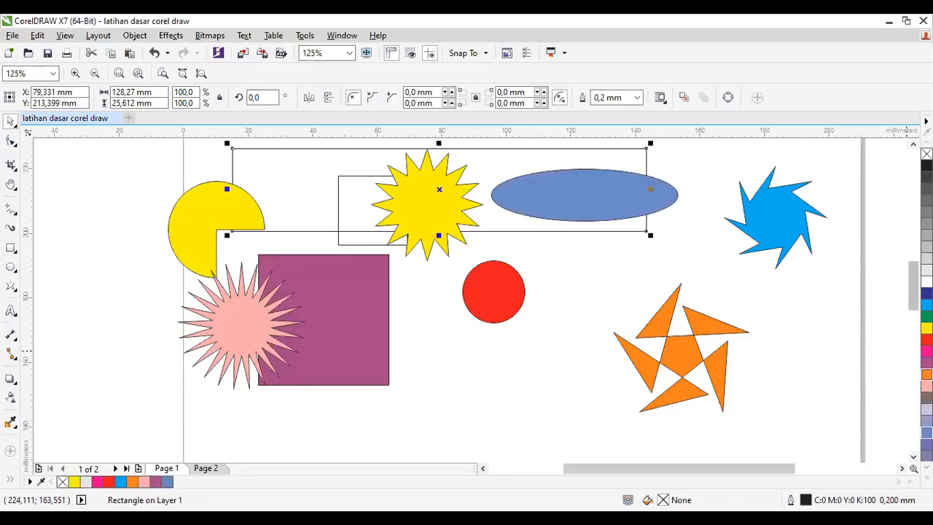
pyautogui.click(339, 208)
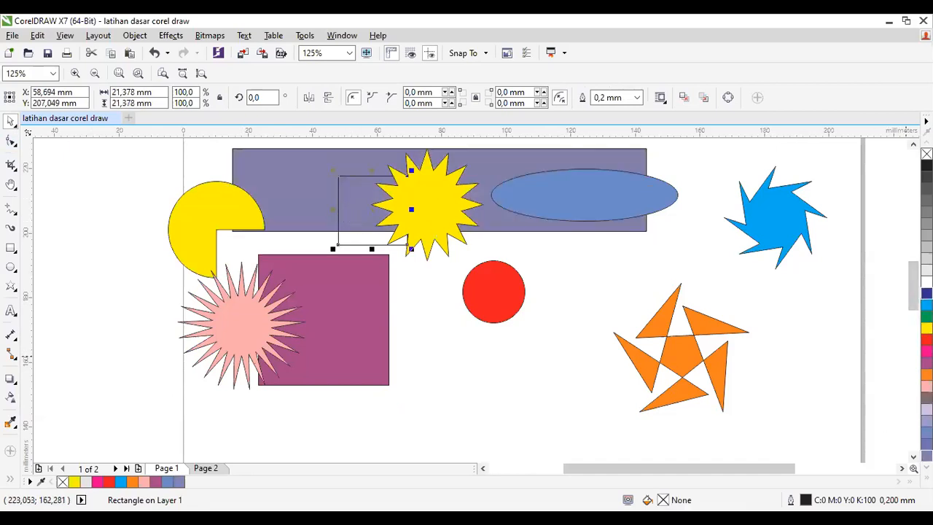
pyautogui.click(926, 270)
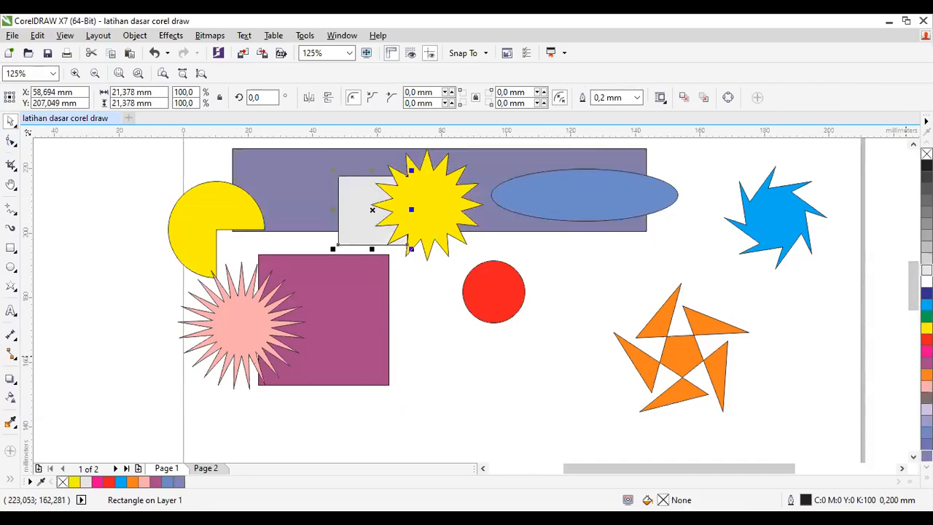
pyautogui.click(811, 281)
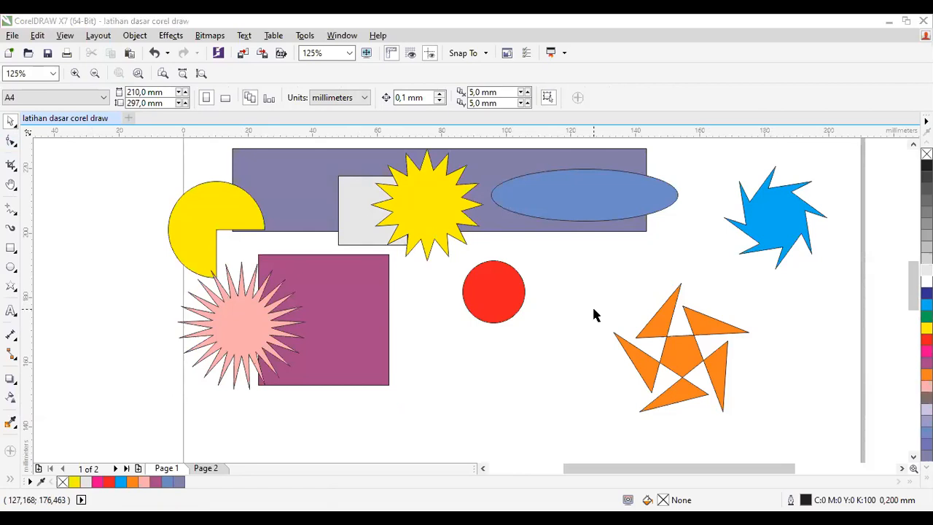
# Step: Activate the Polygon tool in place of the Star tool for drawing a new shape
pyautogui.scroll(-1, 417, 433)
pyautogui.scroll(1, 481, 447)
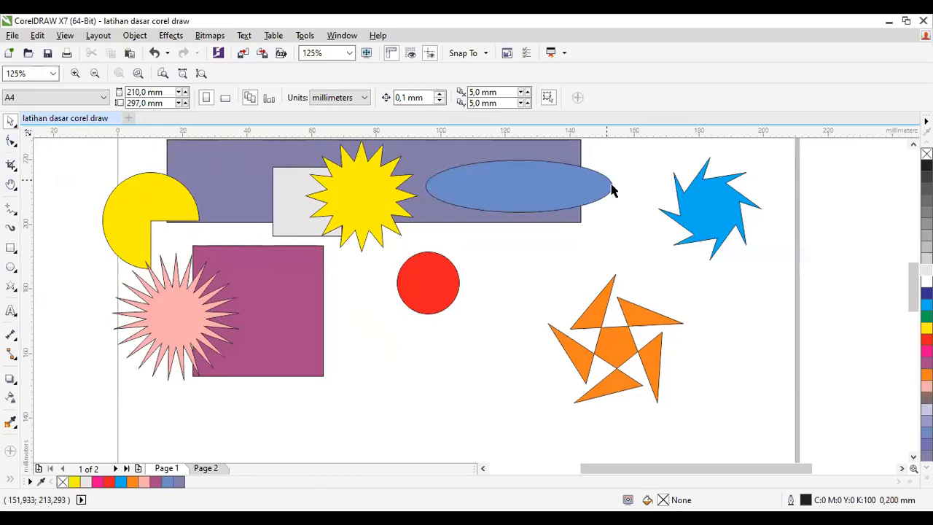
pyautogui.click(10, 286)
pyautogui.click(15, 289)
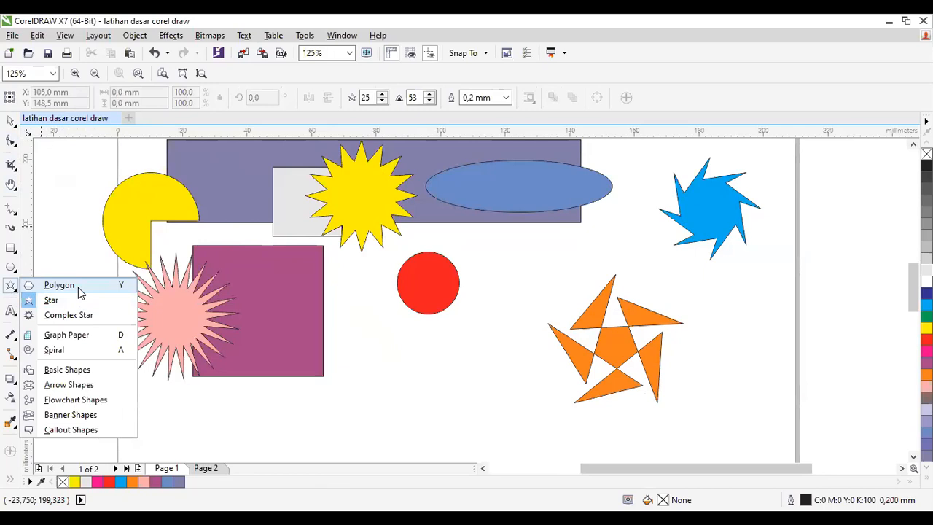
pyautogui.click(80, 287)
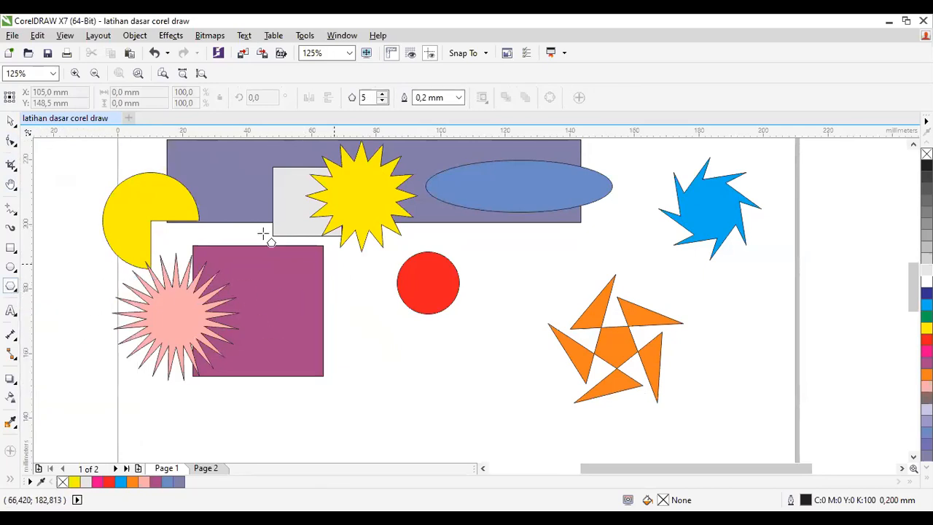